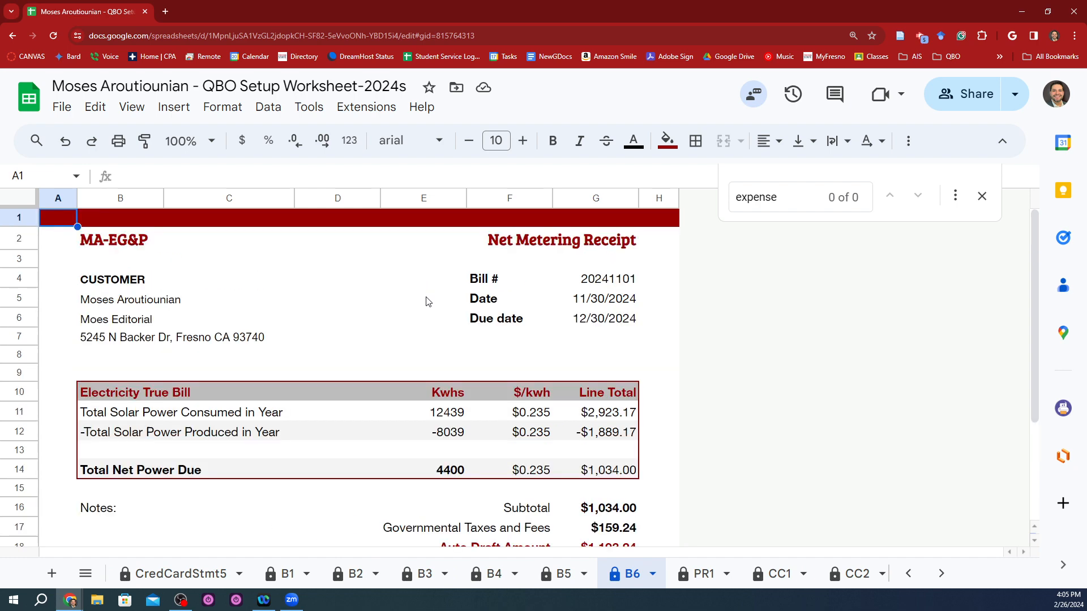
Step: Examine the dates, power charges and auto draft amount on the B6 net metering receipt
click(580, 305)
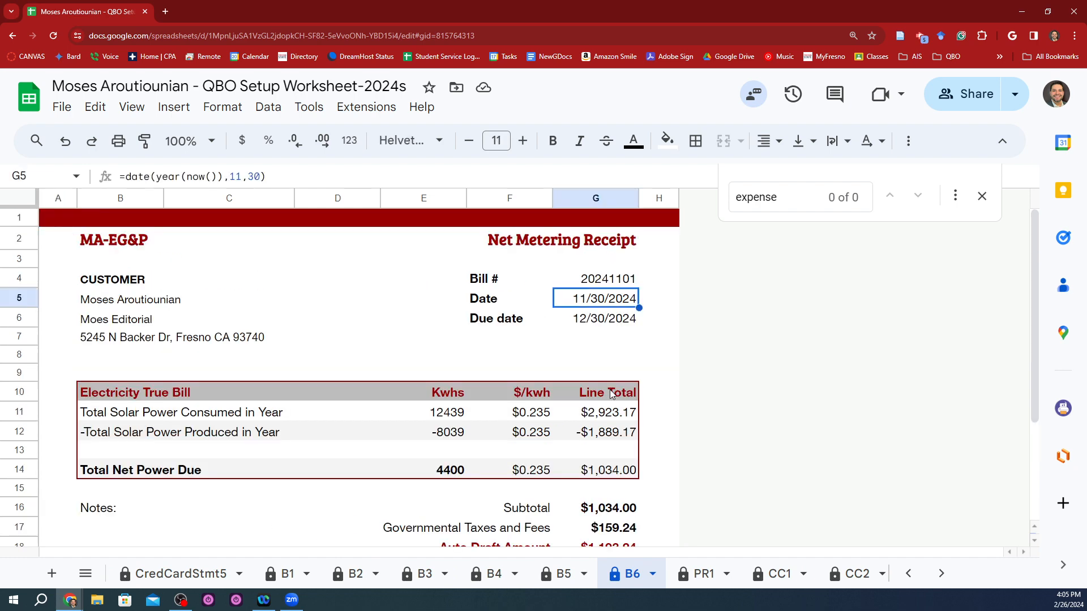
key(Down)
scroll(606, 383, down, 2)
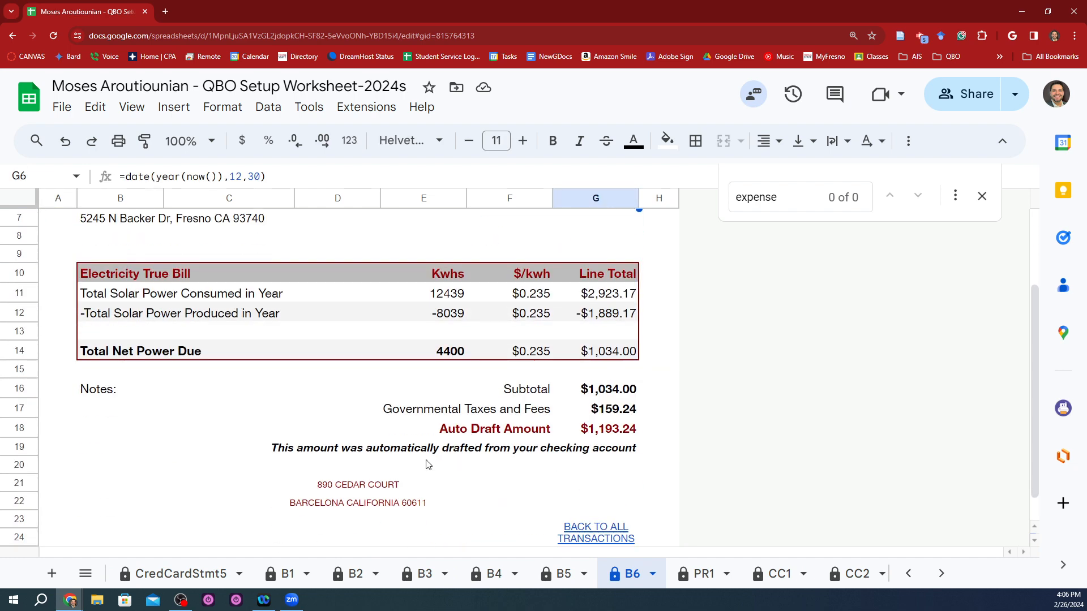
scroll(474, 431, up, 2)
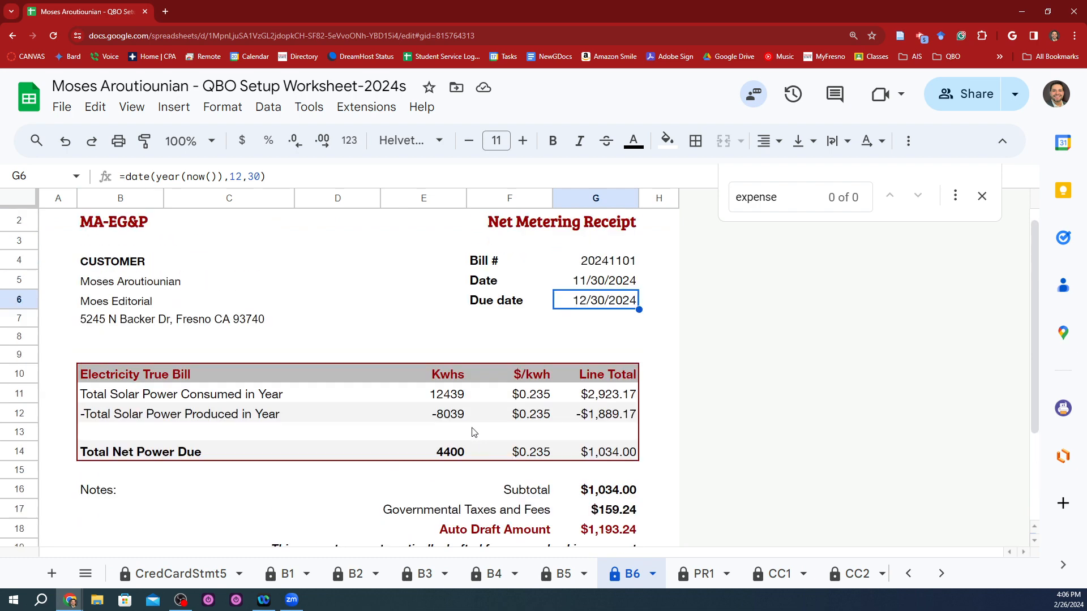
scroll(474, 432, down, 2)
scroll(474, 431, up, 1)
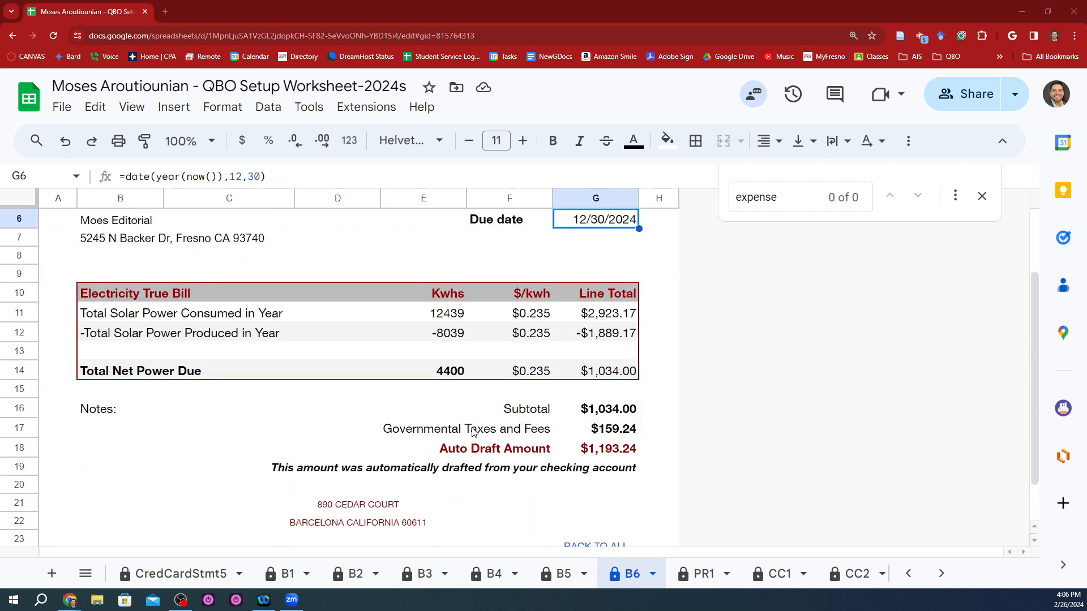
Step: Switch to QuickBooks Online and start a new expense
key(alt+Tab)
click(39, 116)
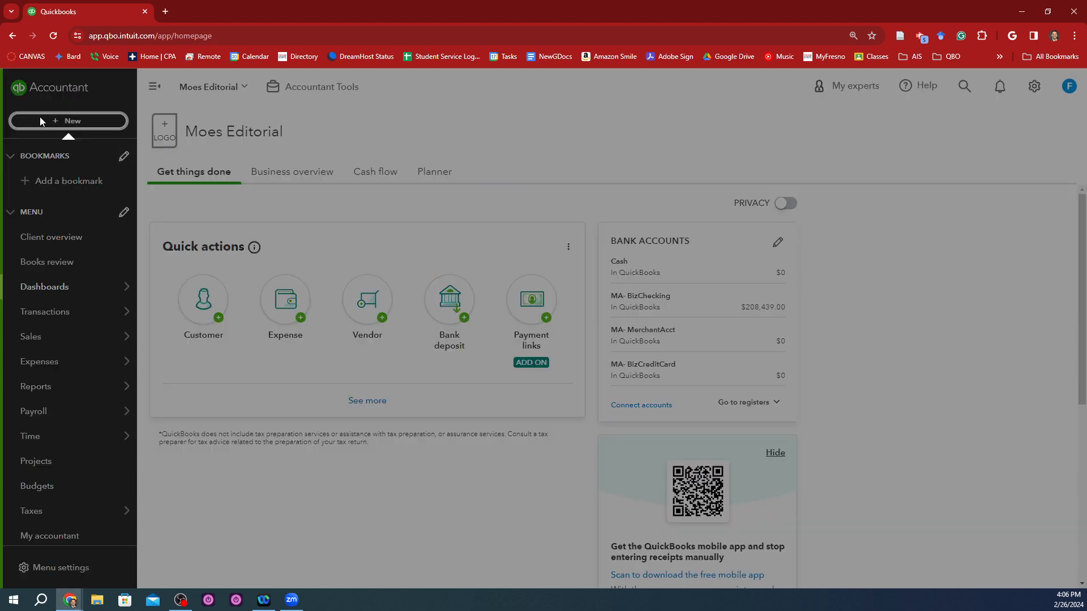
click(155, 190)
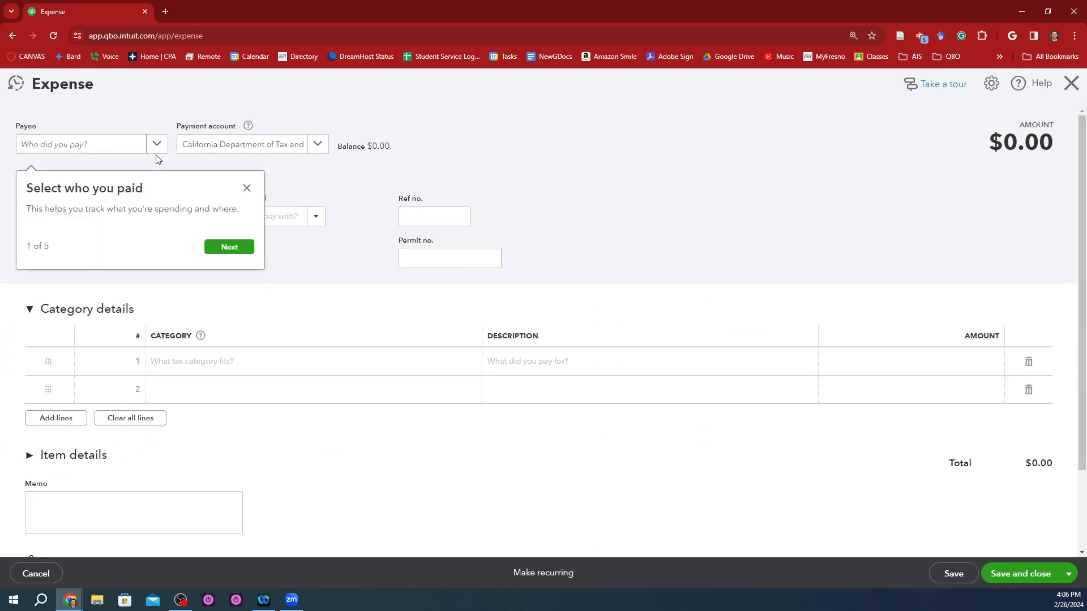
Step: Dismiss the guided tour and set the expense's payee to EG&P and its payment account to MA- BizChecking
click(132, 152)
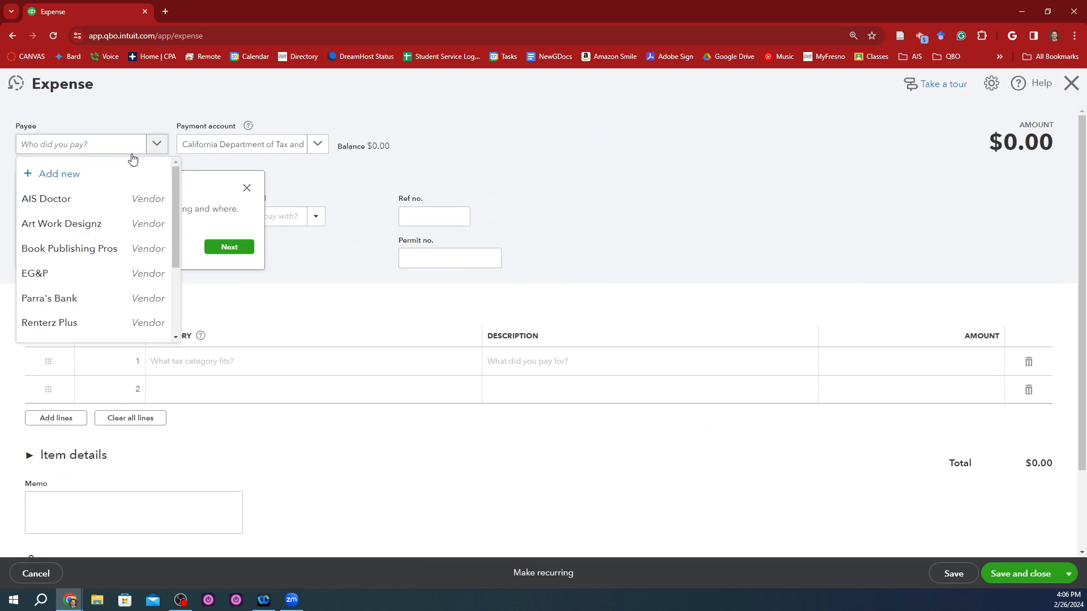
click(80, 277)
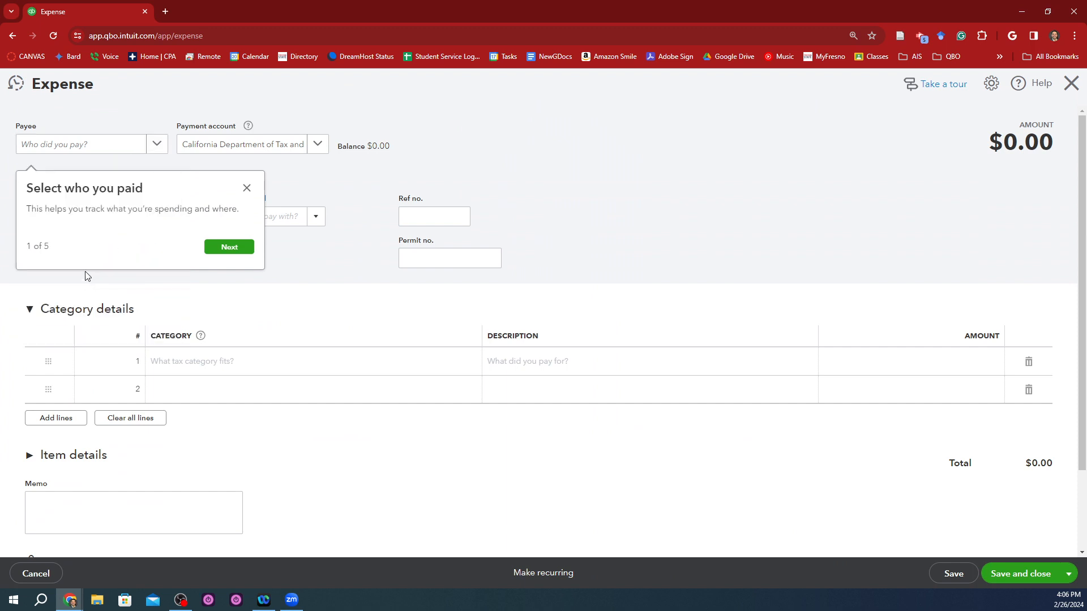
click(229, 246)
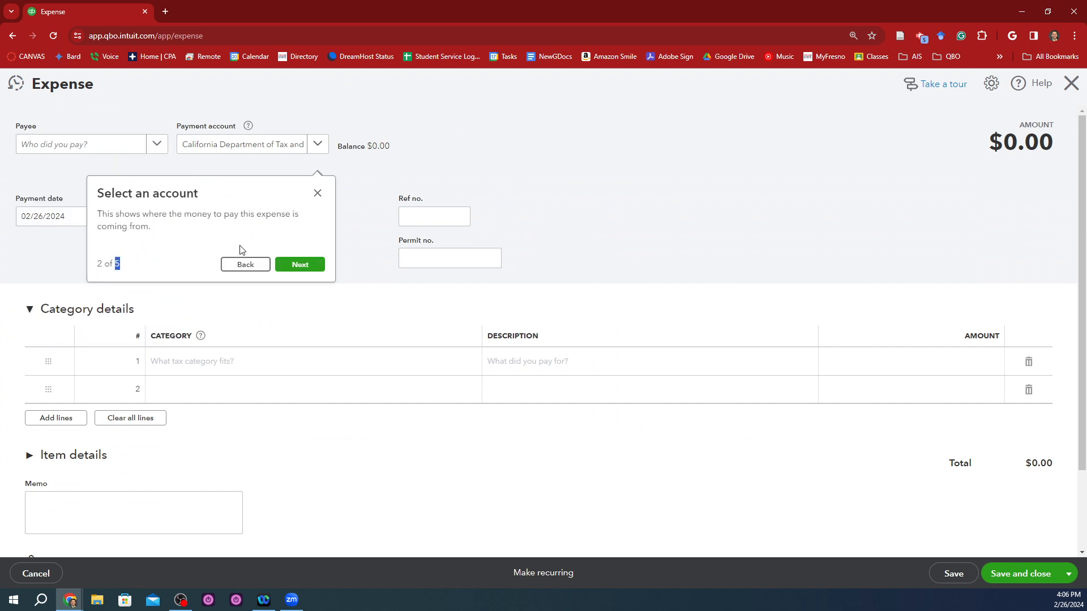
click(316, 191)
click(104, 144)
text(e)
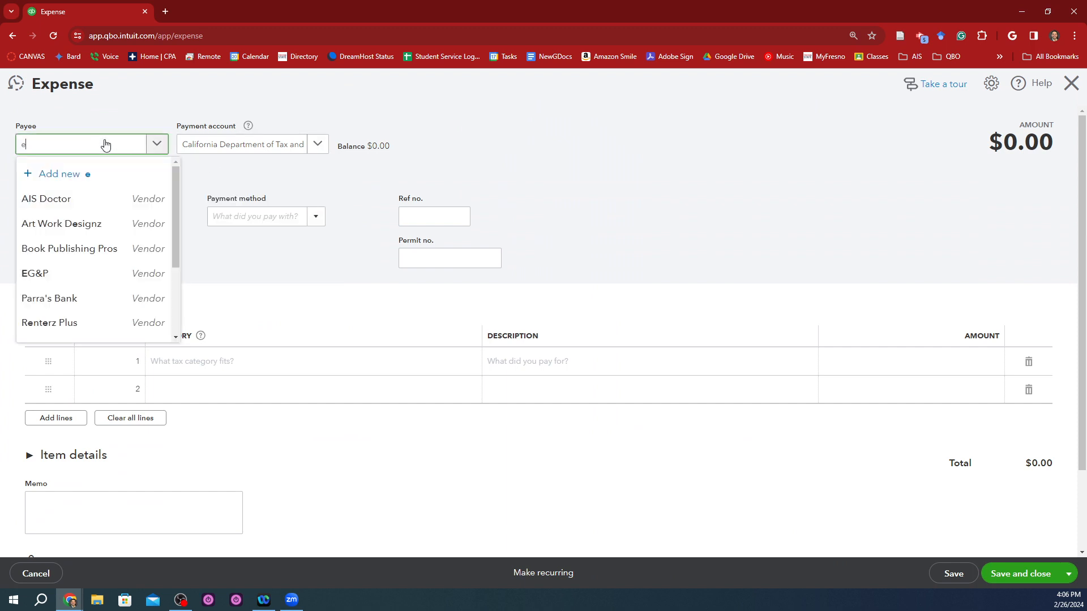
click(95, 199)
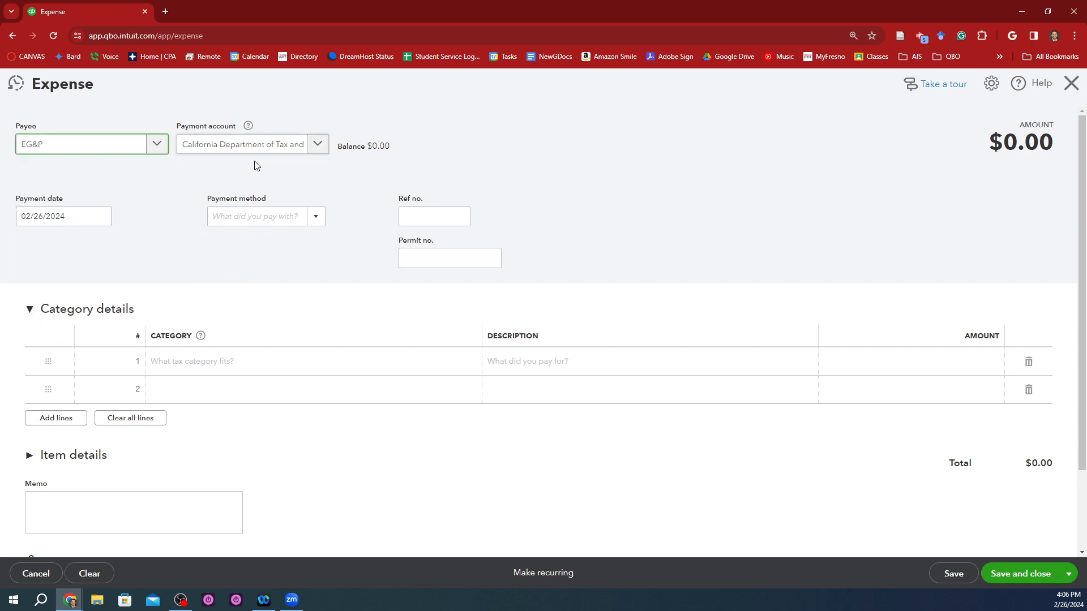
click(272, 151)
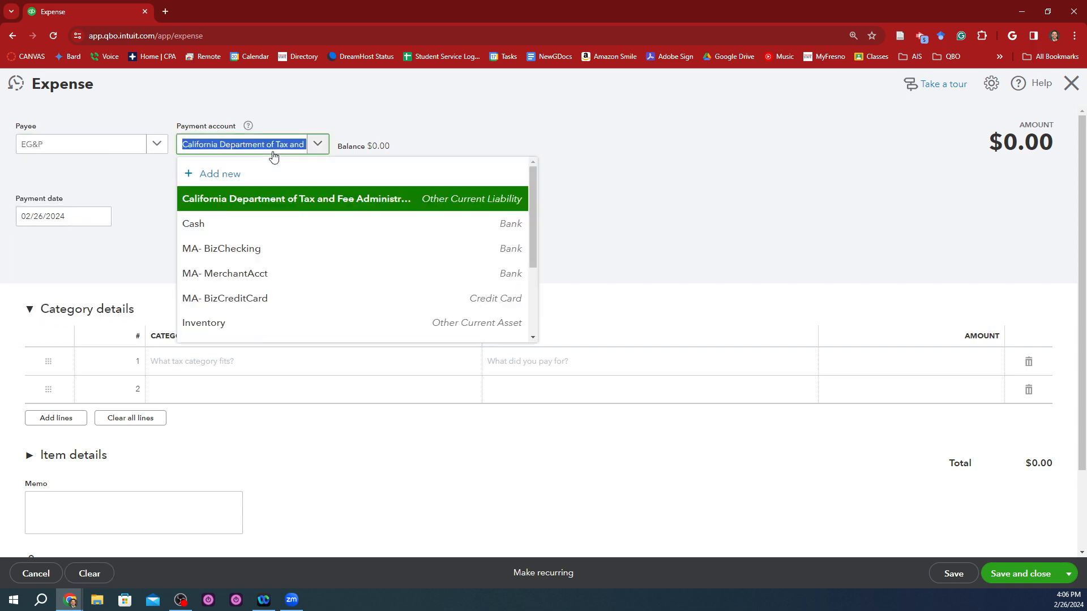
click(260, 249)
Step: Copy the due date 12/30/2024 from the worksheet receipt into the expense's payment date
key(alt+Tab)
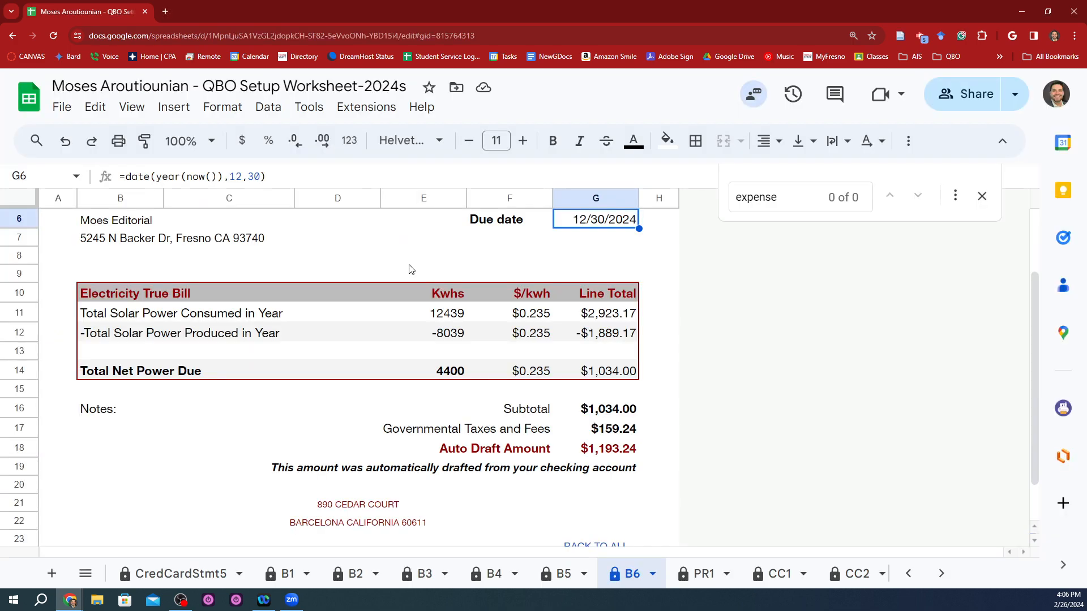
key(ctrl+c)
key(alt+Tab)
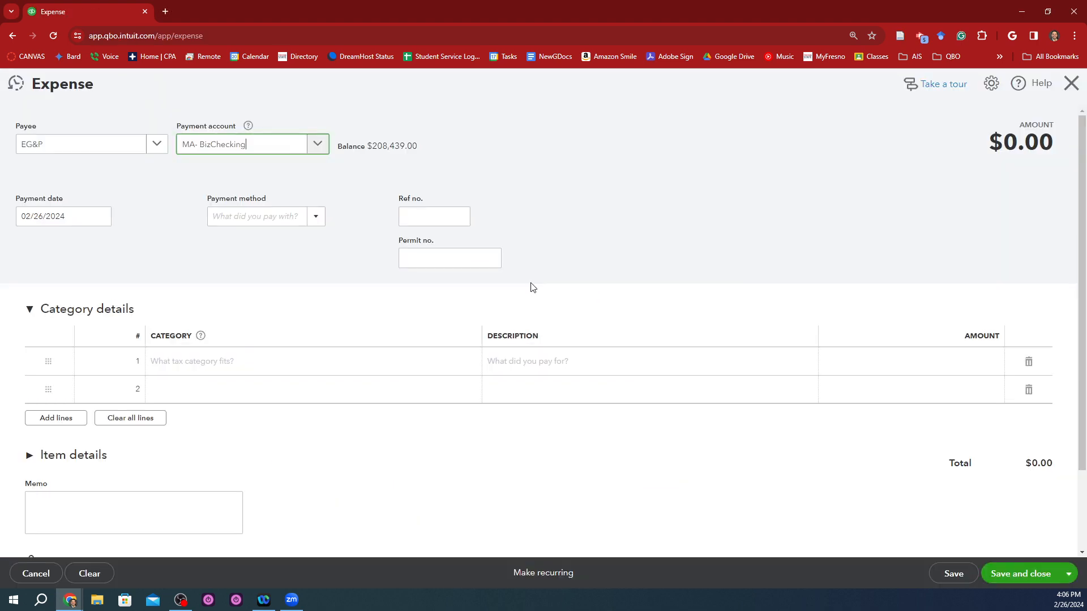
click(86, 219)
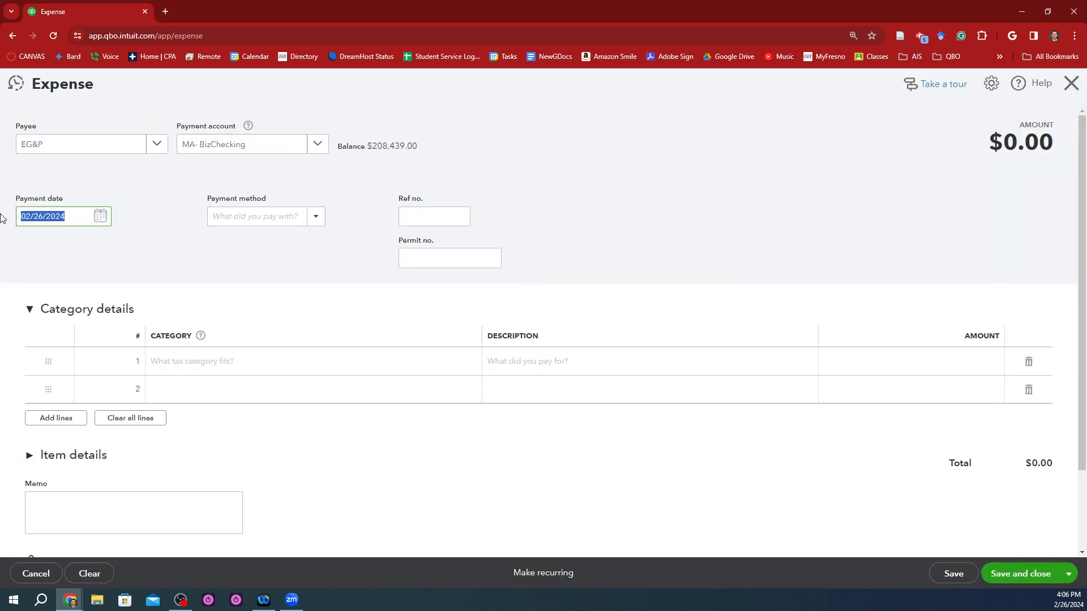
key(ctrl+v)
key(Tab)
Step: Create a new payment method named EFT and use it for the expense
key(alt+Tab)
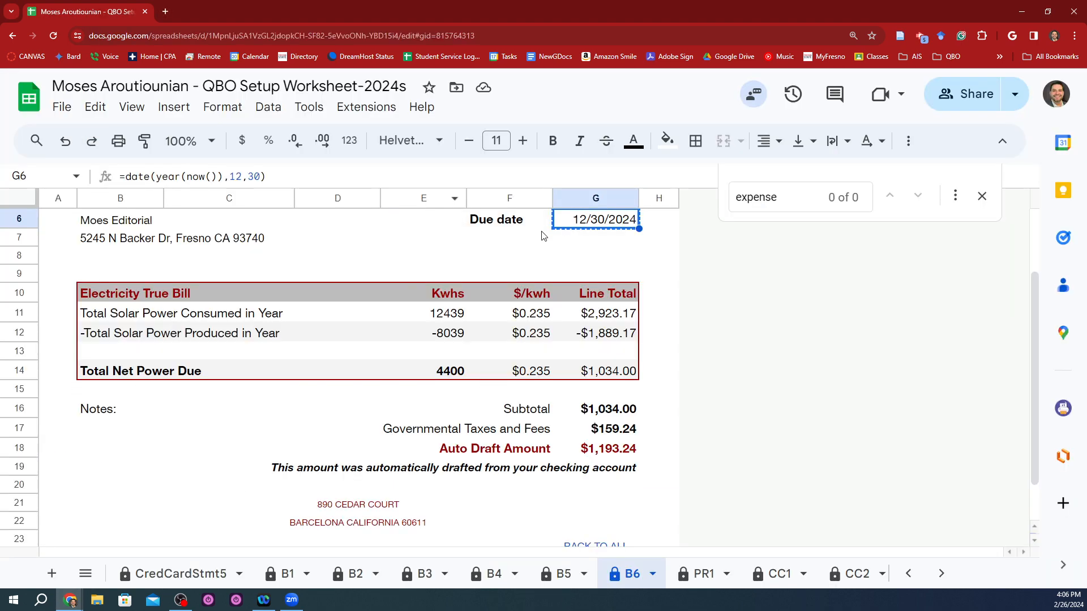
key(alt+Tab)
click(315, 216)
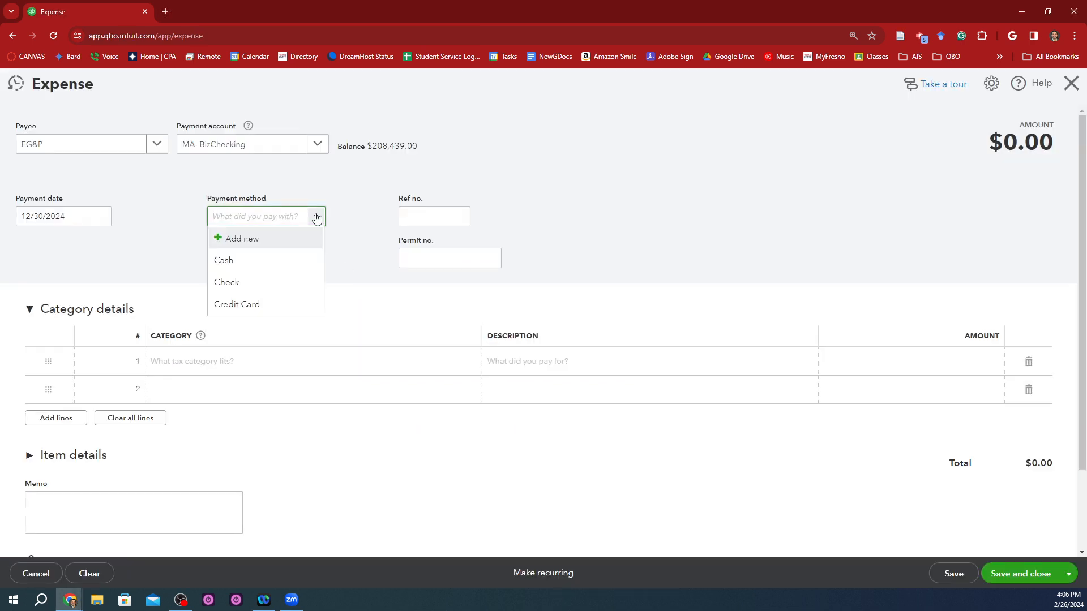
click(282, 239)
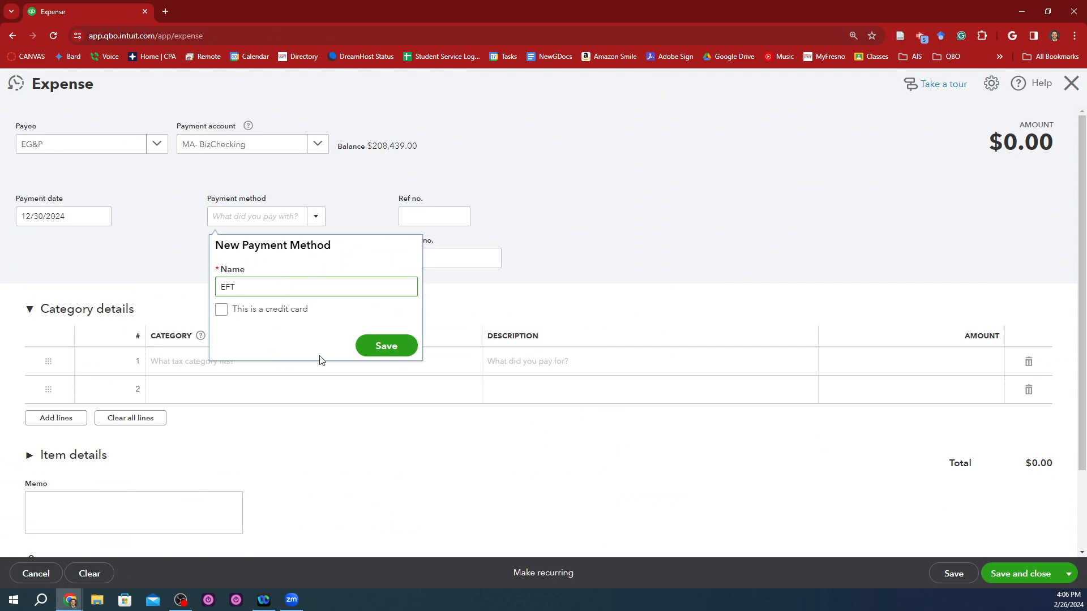
click(375, 346)
Step: Copy the bill number from the worksheet receipt into the expense's reference number
click(428, 209)
key(alt+Tab)
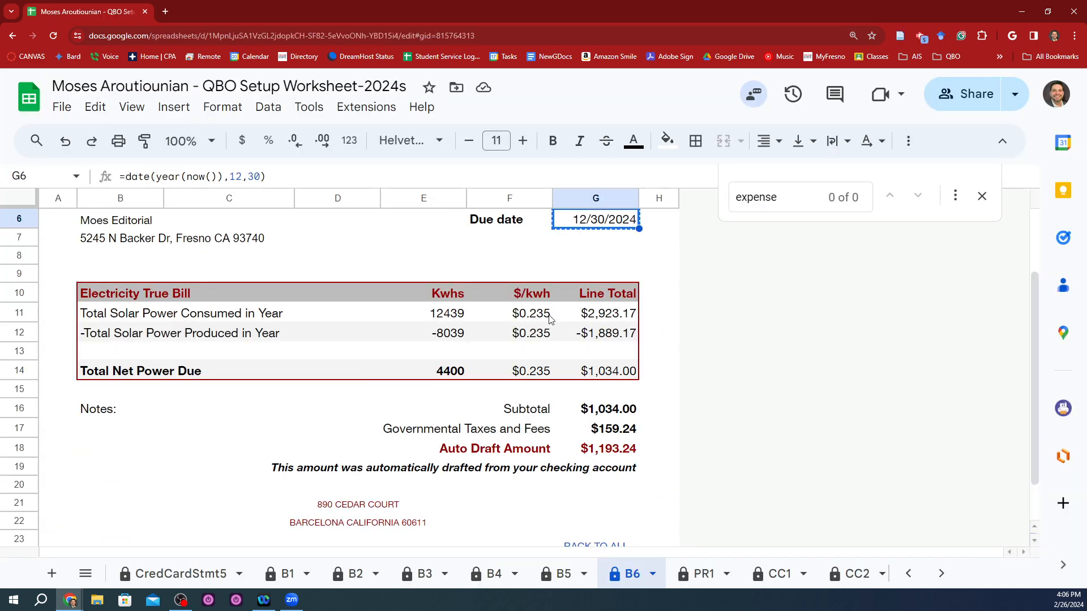
scroll(548, 339, up, 2)
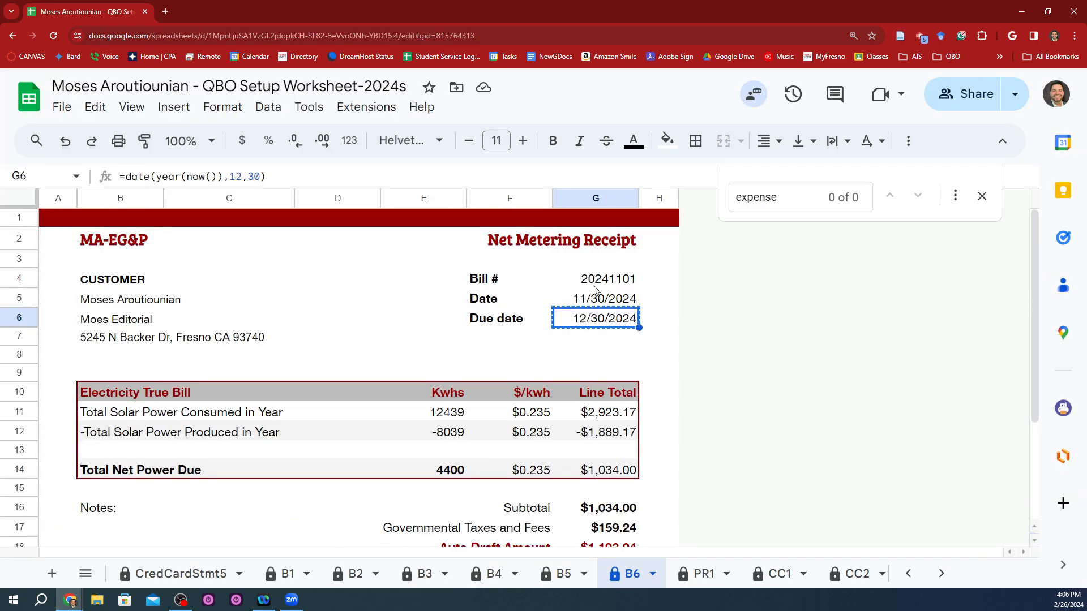
click(596, 290)
key(ctrl+c)
key(alt+Tab)
key(ctrl+v)
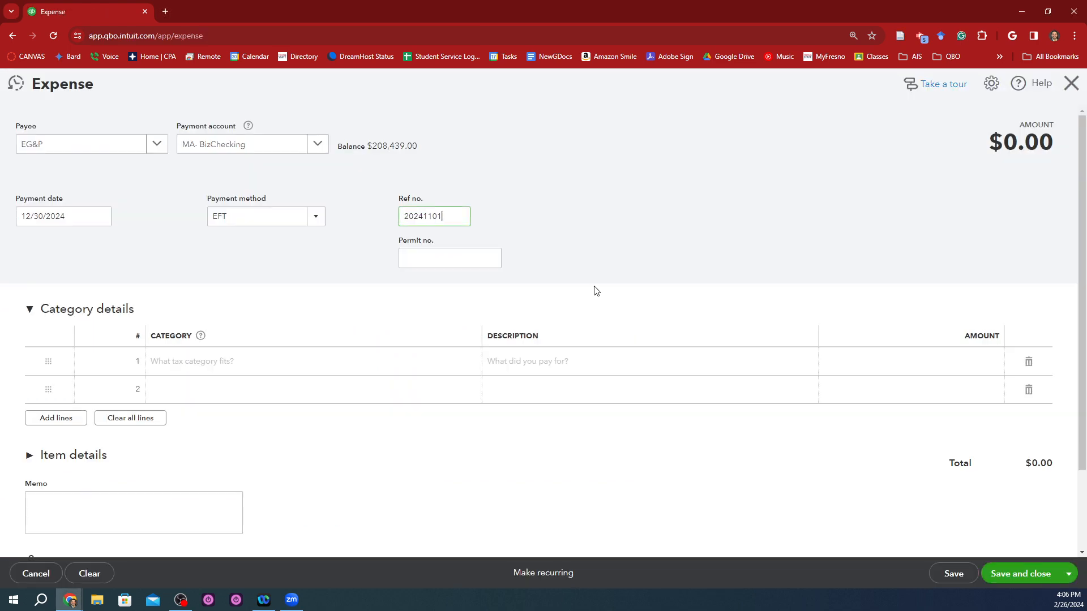
Step: Copy the receipt's auto draft amount and set the first expense line's category to Utilities:Electricity
click(270, 360)
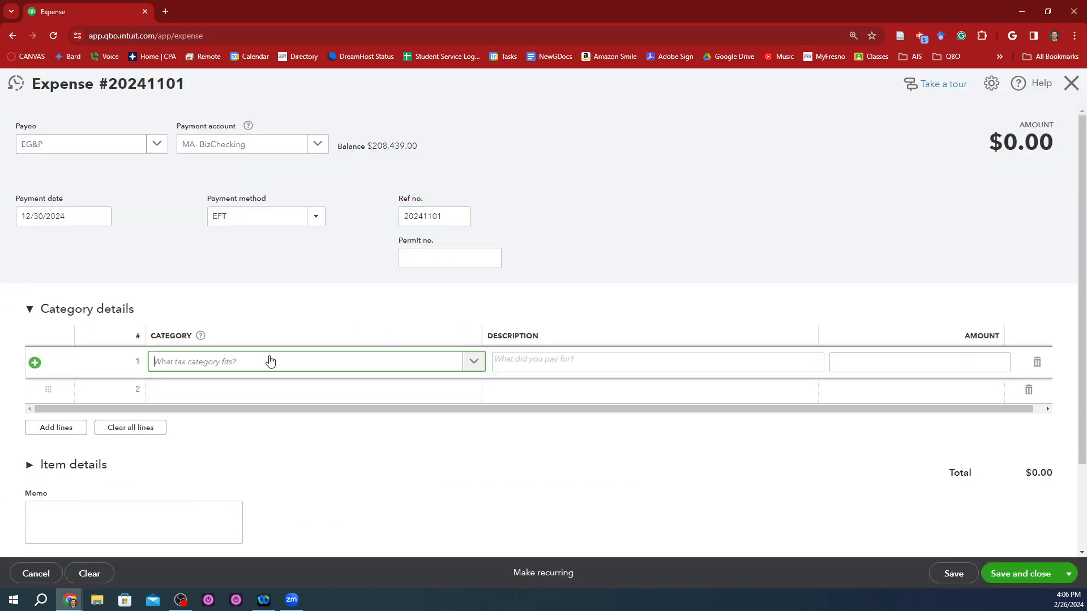
key(alt+Tab)
scroll(509, 359, down, 2)
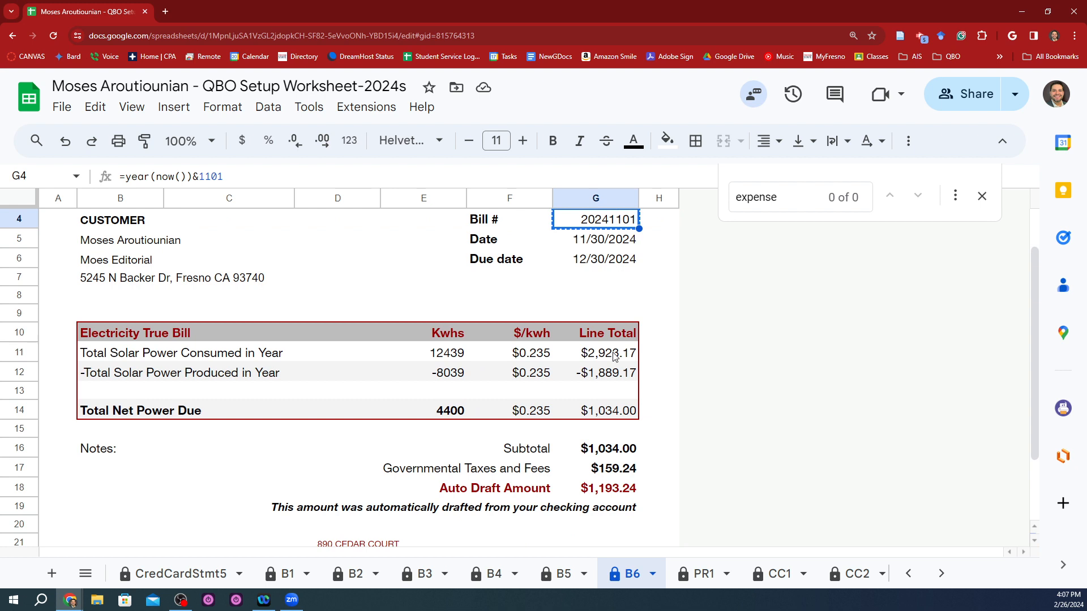
click(621, 495)
key(ctrl+c)
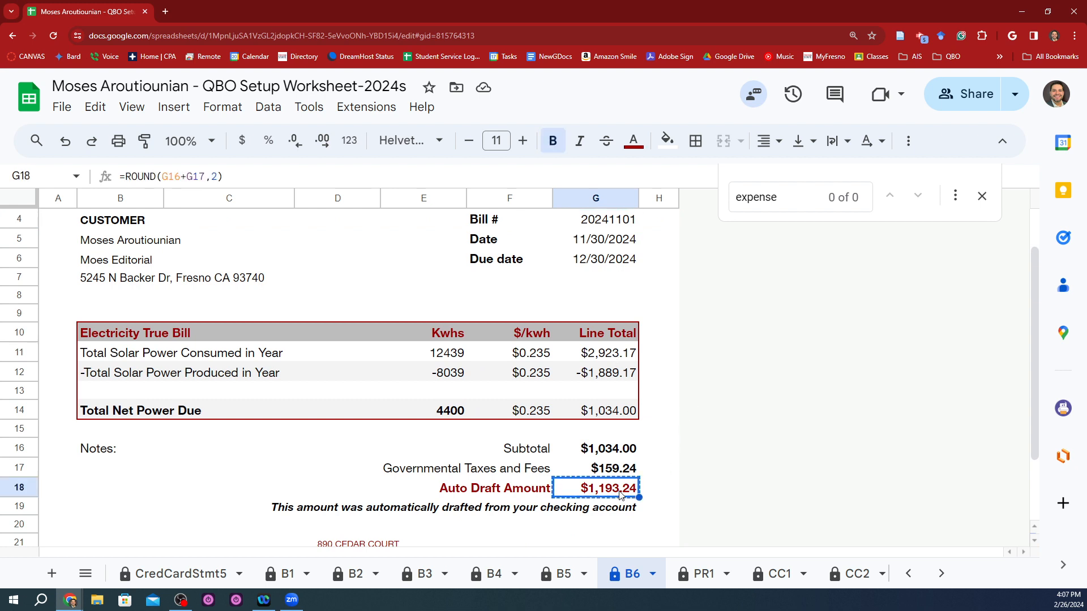
key(alt+Tab)
text(Elec)
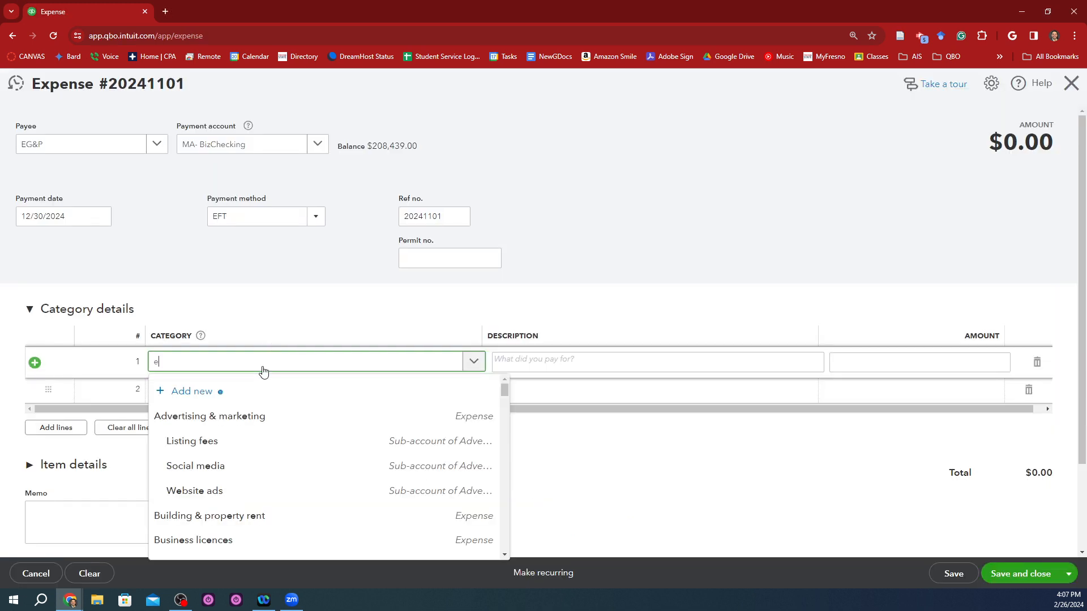
text(tric)
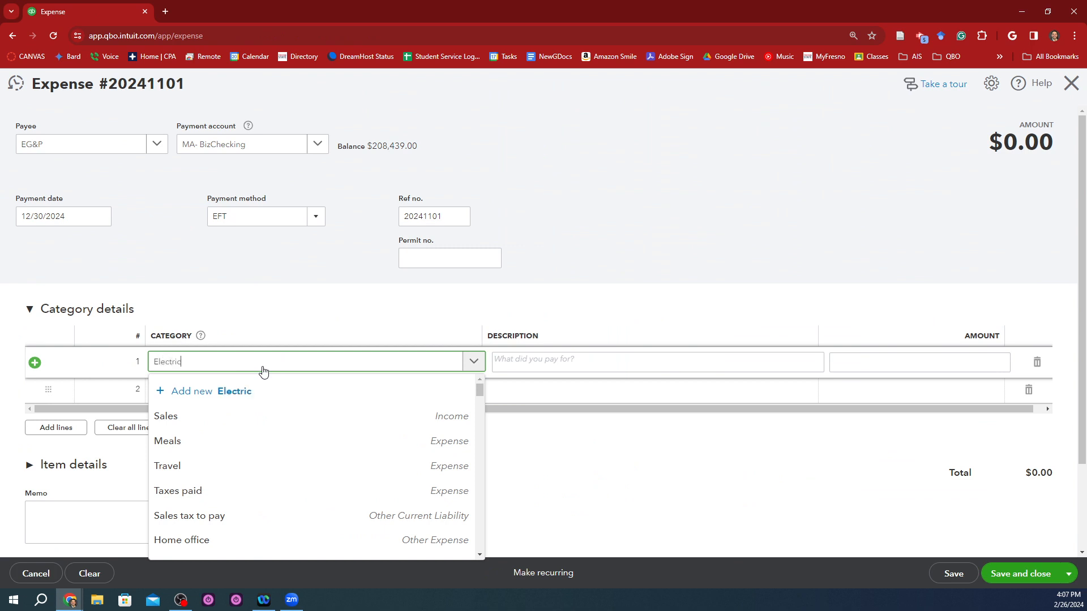
click(226, 418)
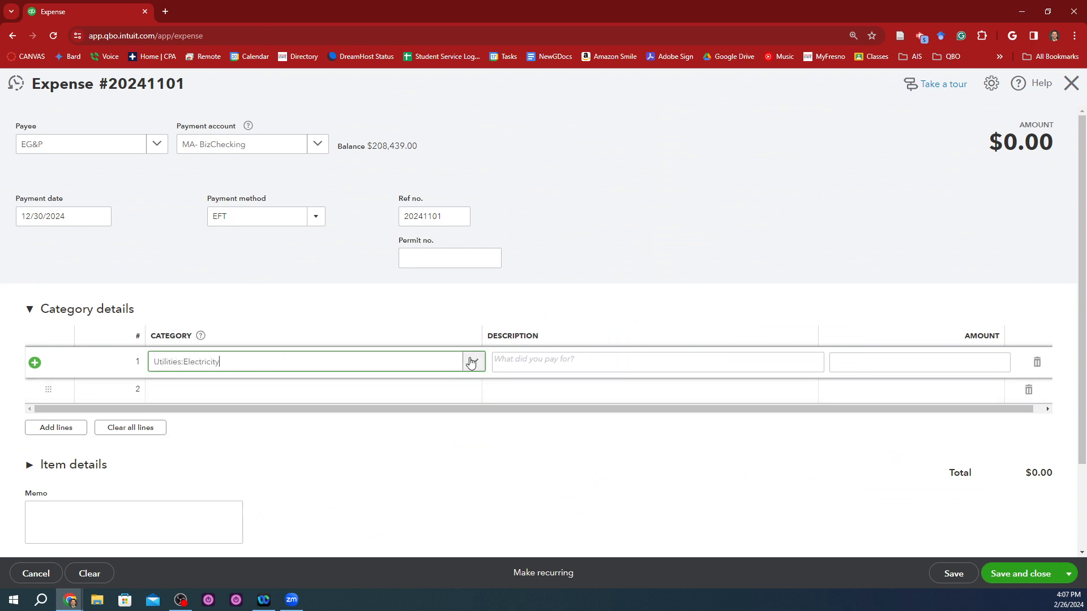
Step: Enter the copied $1,193.24 as the amount of the Utilities:Electricity line, leaving its description empty
click(522, 359)
key(ctrl+v)
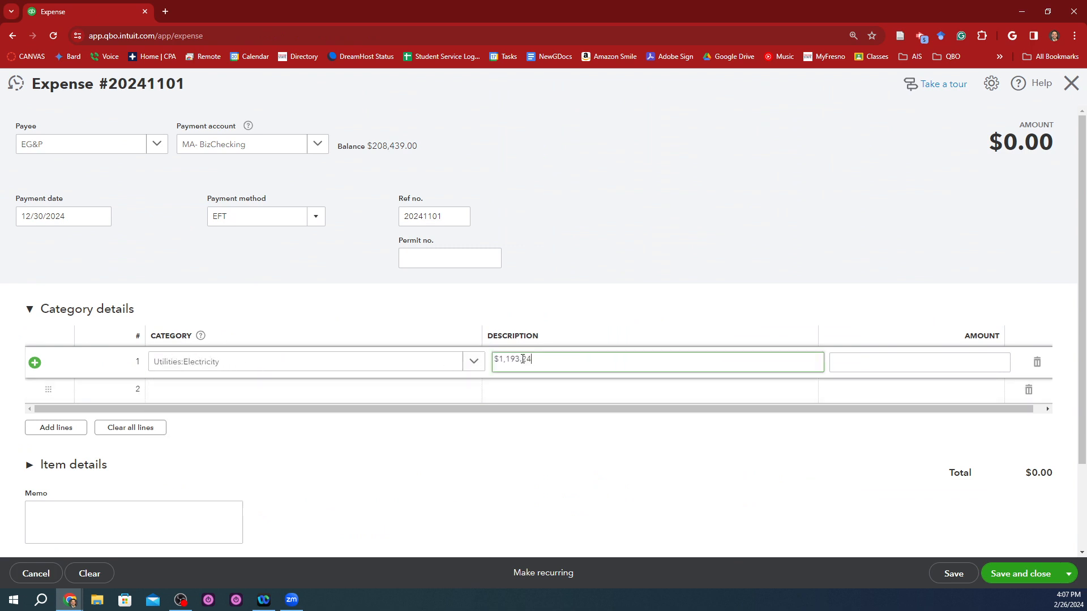
key(ctrl+a)
key(ctrl+x)
key(Tab)
key(ctrl+v)
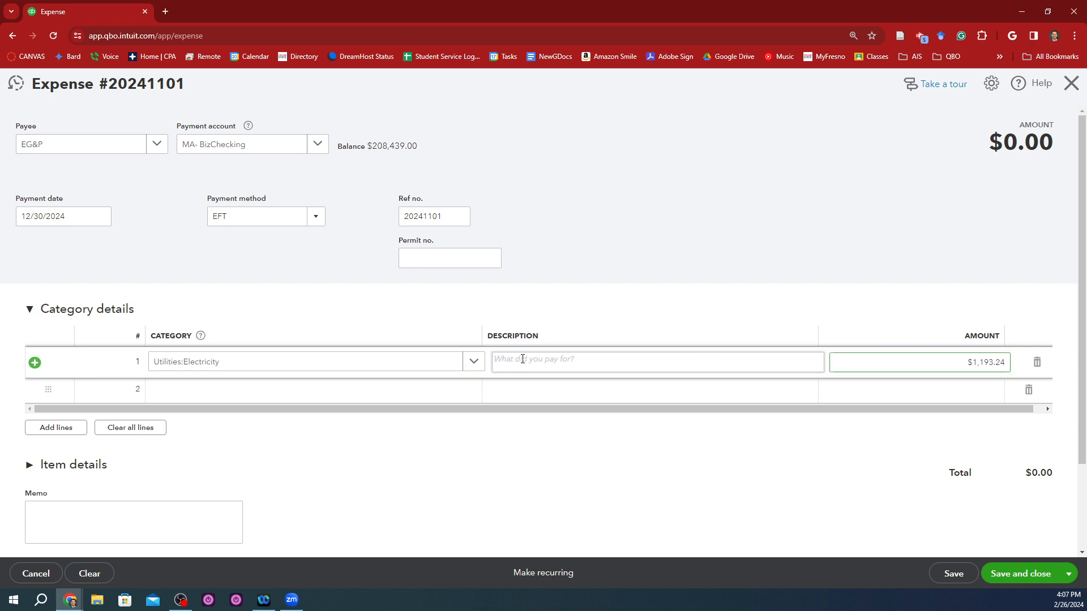
key(Tab)
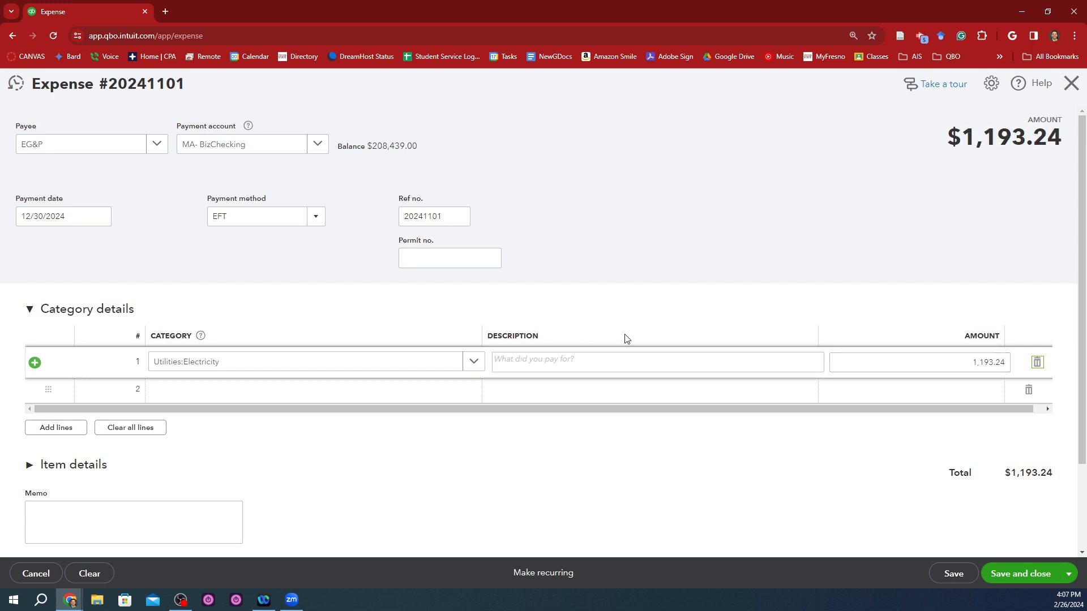
Step: Write "Net metering for electricy 2024" in the expense's memo
key(alt+Tab)
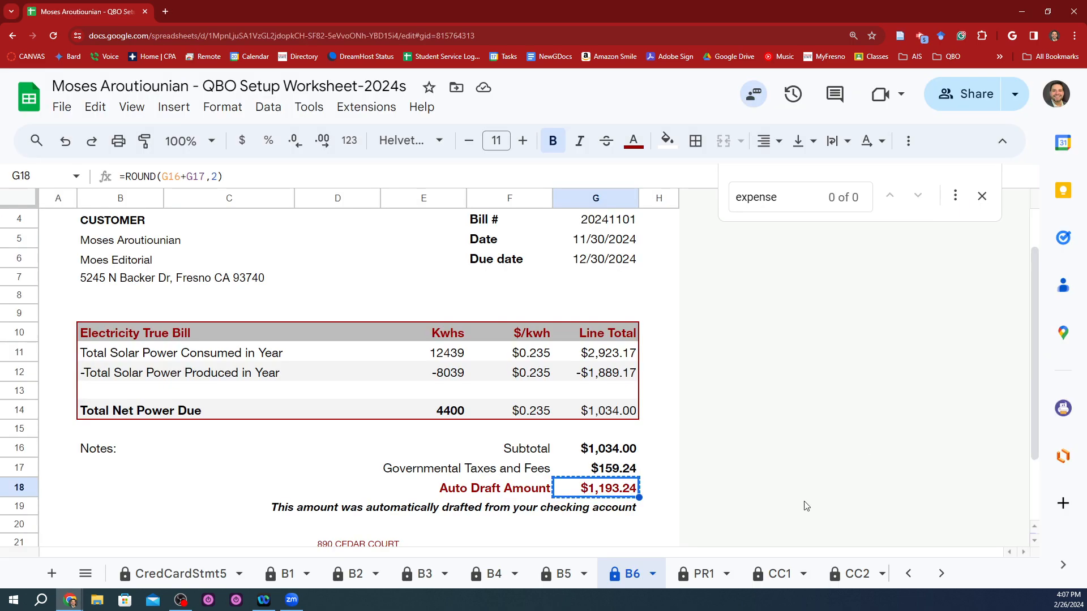
key(alt+Tab)
scroll(400, 373, down, 1)
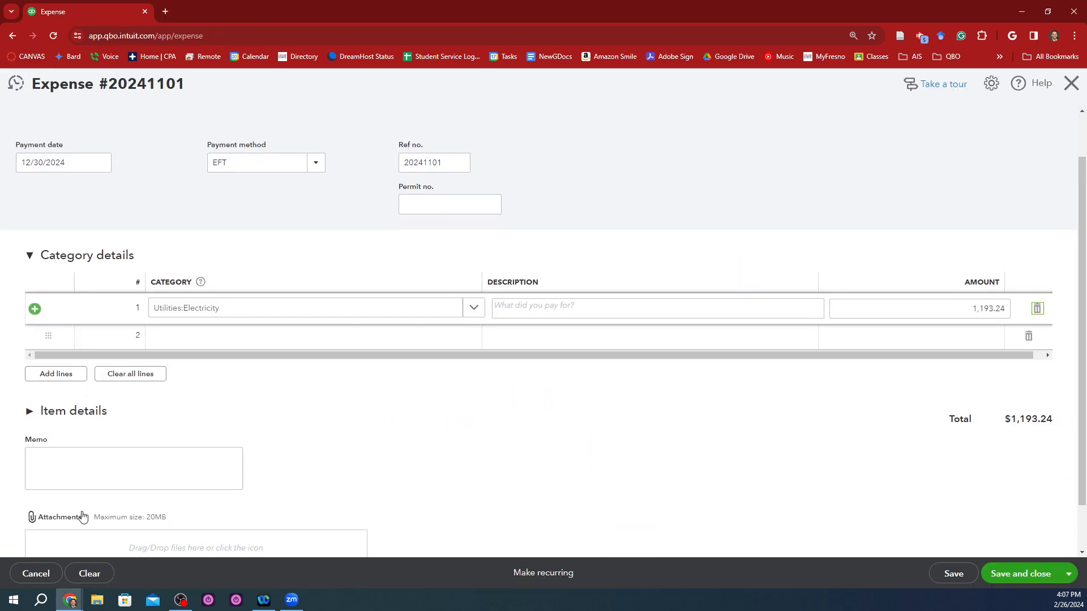
click(98, 463)
text(B)
key(BackSpace)
text(Ne)
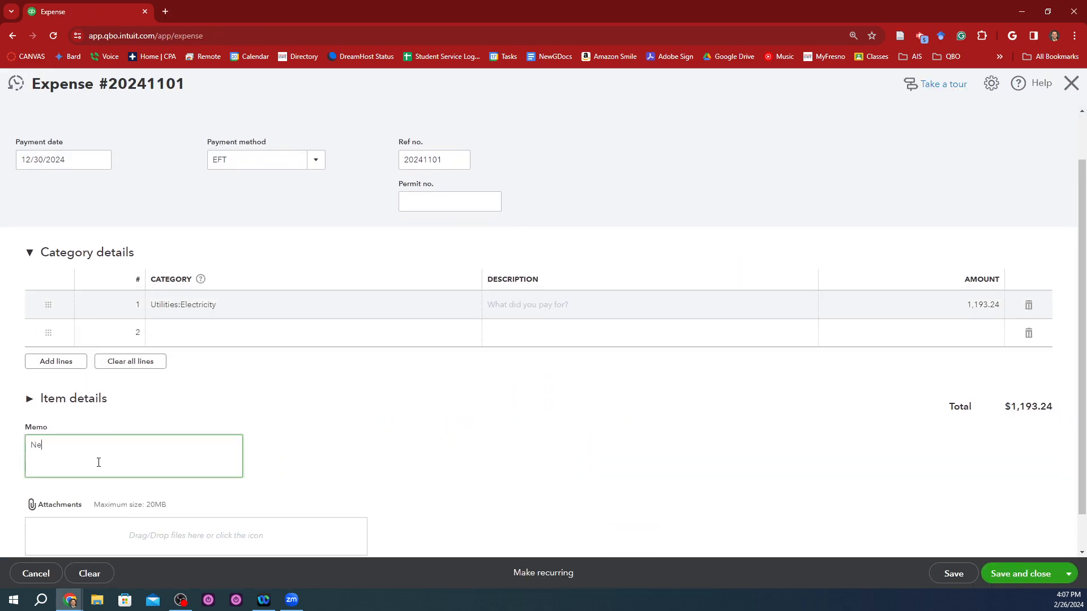
text(t metering for electricy 2024)
Step: Move the memo text into the description of the Utilities:Electricity line
key(ctrl+a)
key(ctrl+x)
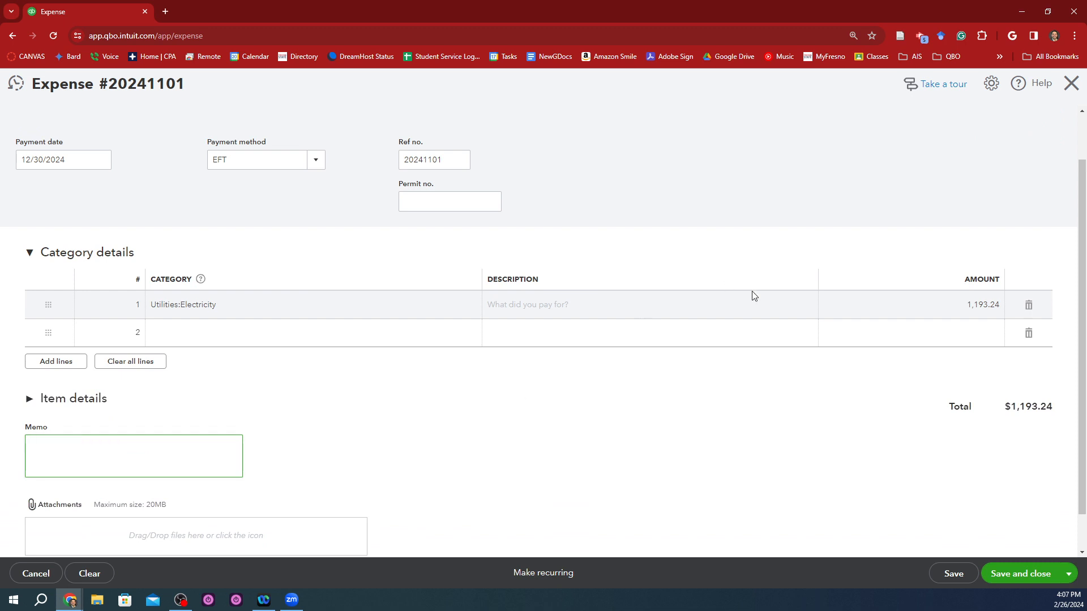
click(676, 305)
key(ctrl+v)
click(642, 408)
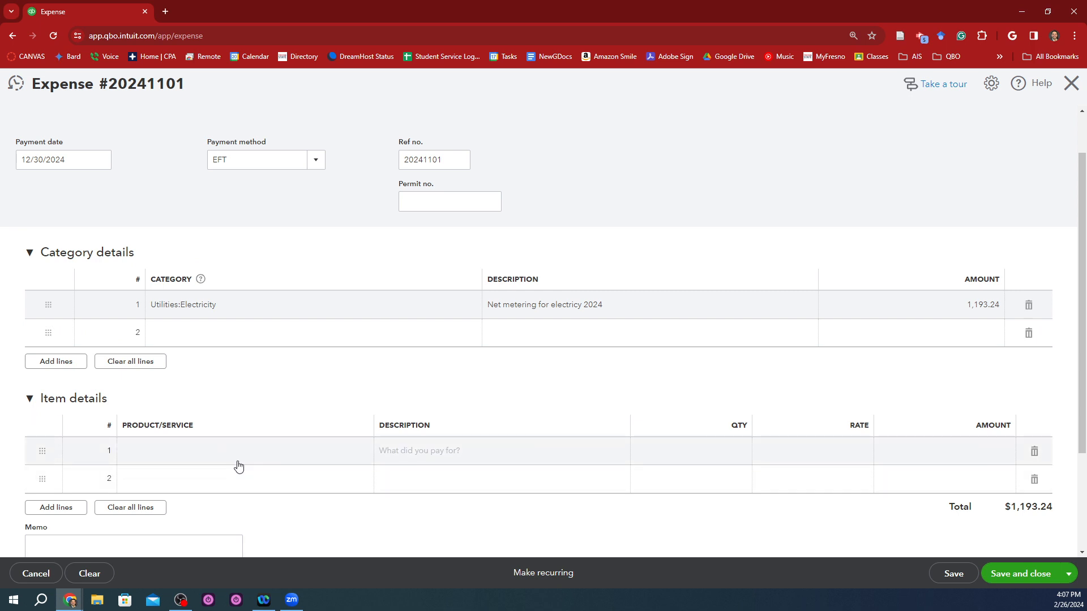
Step: Collapse the expense's Item details section, then save and close the expense
click(30, 400)
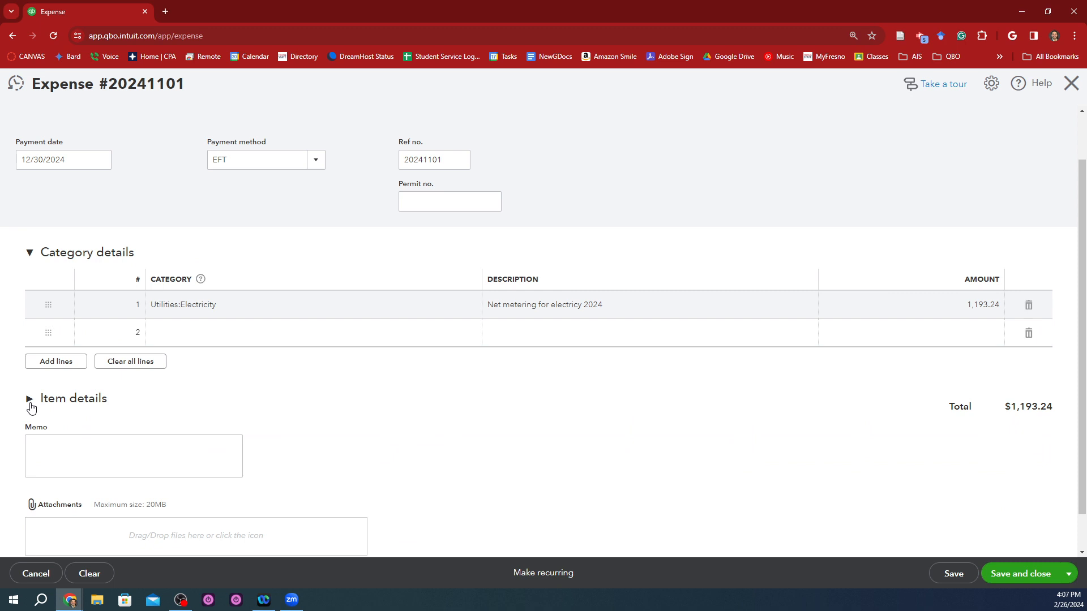
click(30, 400)
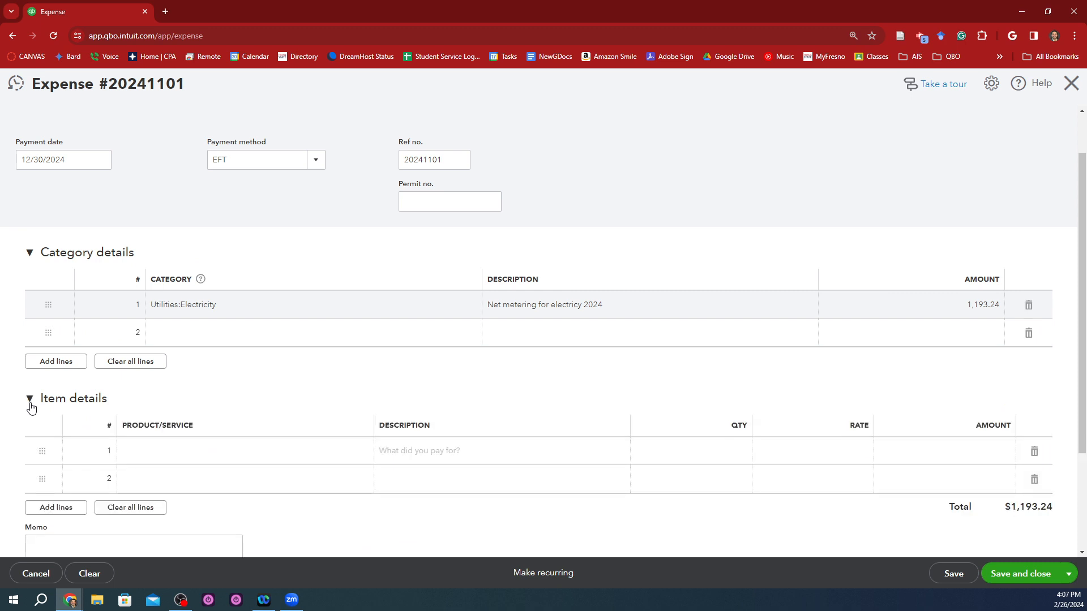
click(30, 401)
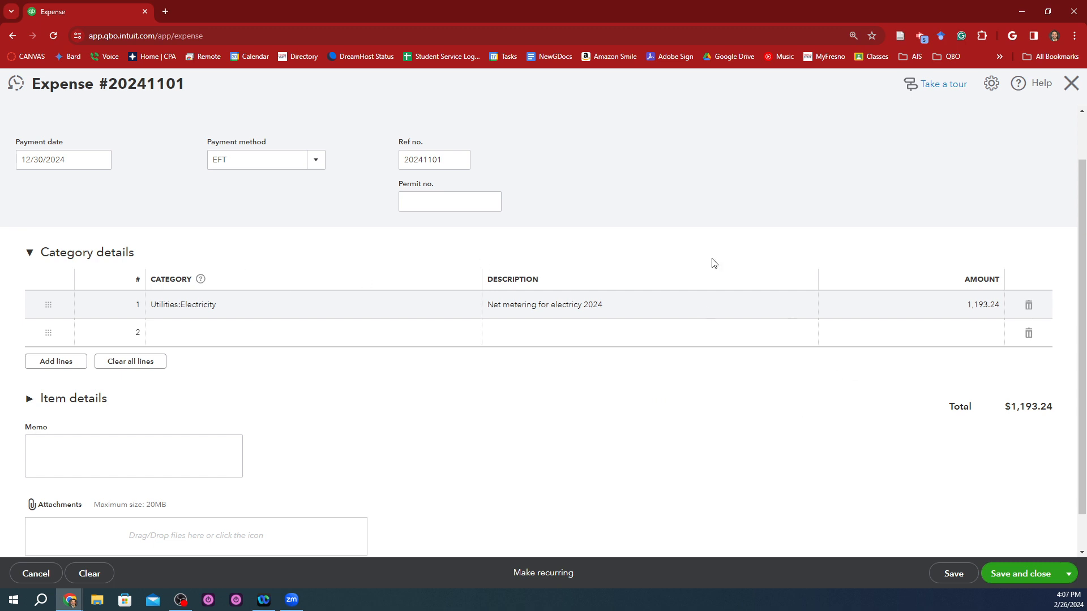
click(29, 399)
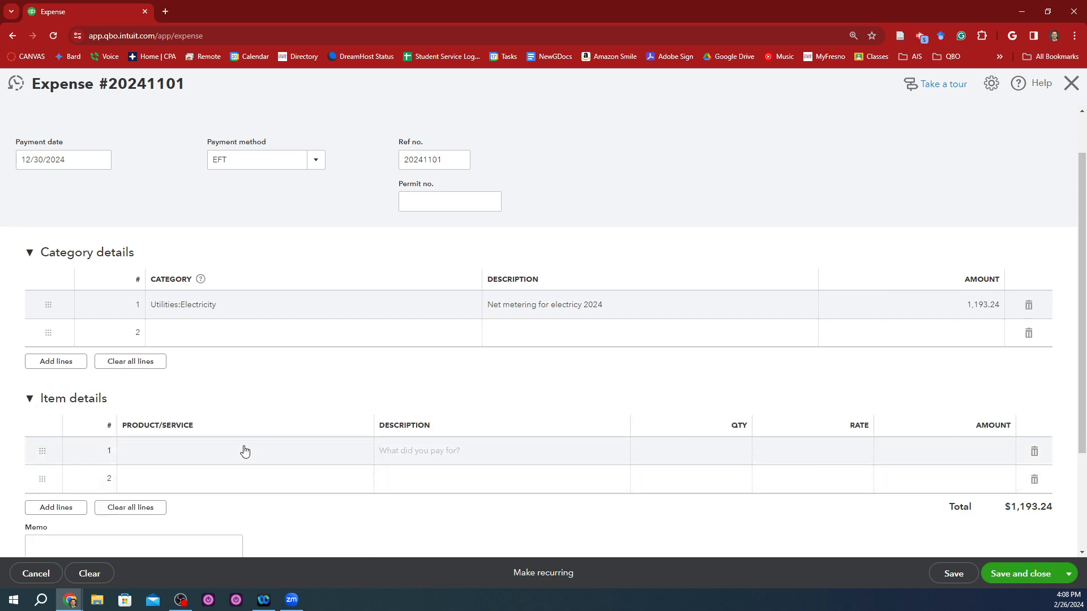
click(30, 399)
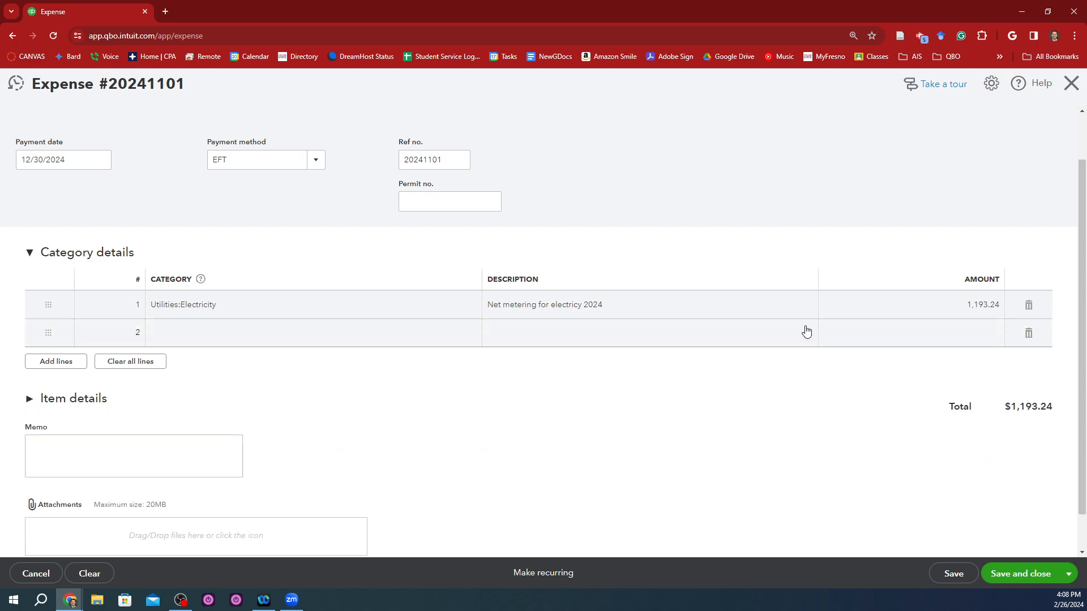
click(1021, 574)
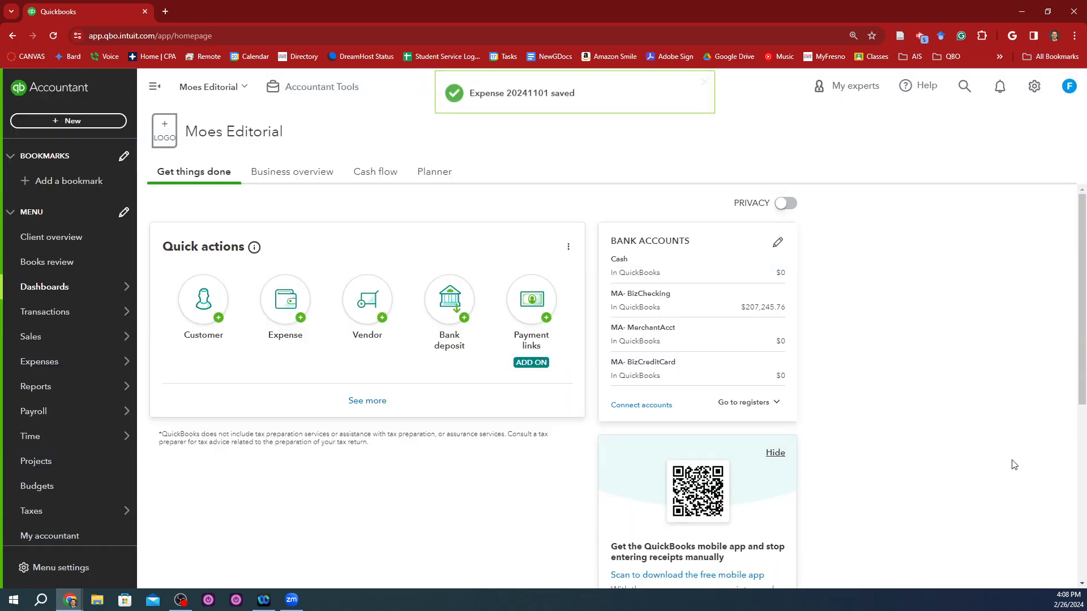
Step: Switch to the Google Sheets setup worksheet and follow the B6 bill's link back to all transactions
key(alt+Tab)
key(alt+Tab)
key(alt+Tab)
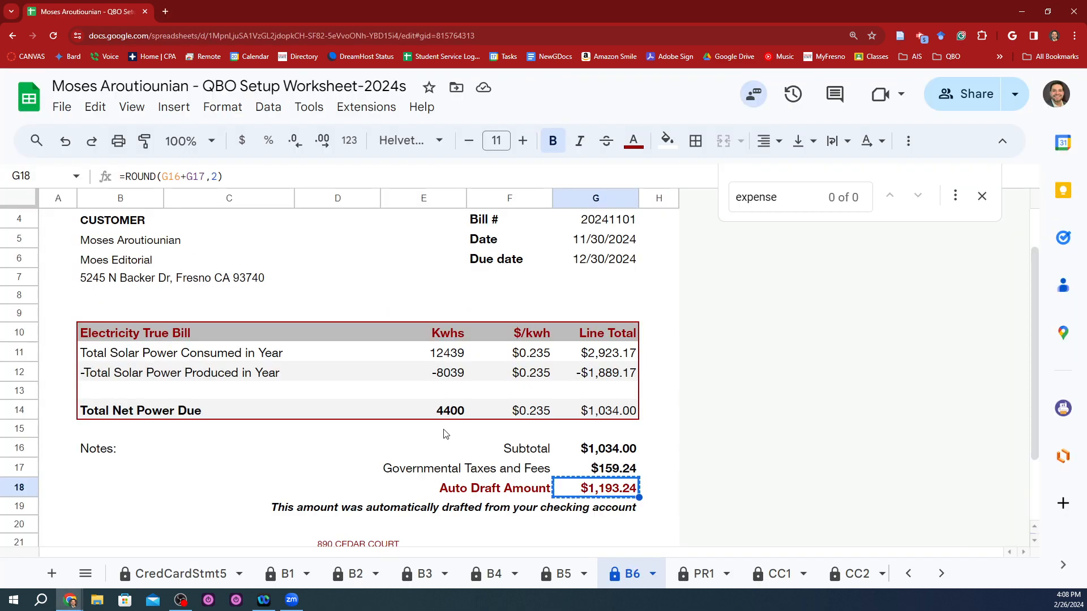
scroll(480, 474, down, 2)
click(588, 497)
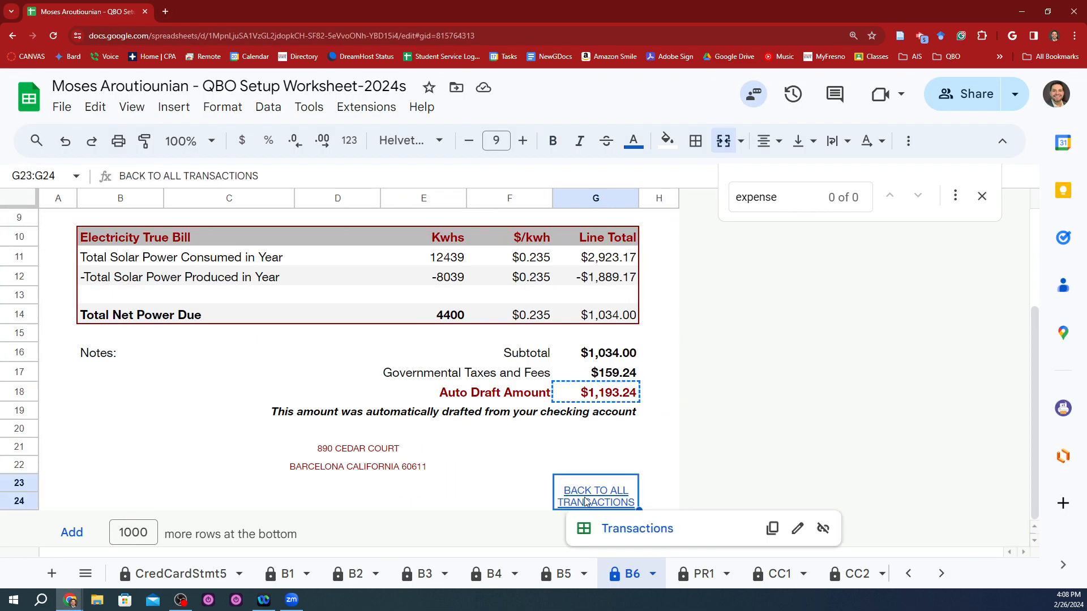
click(628, 531)
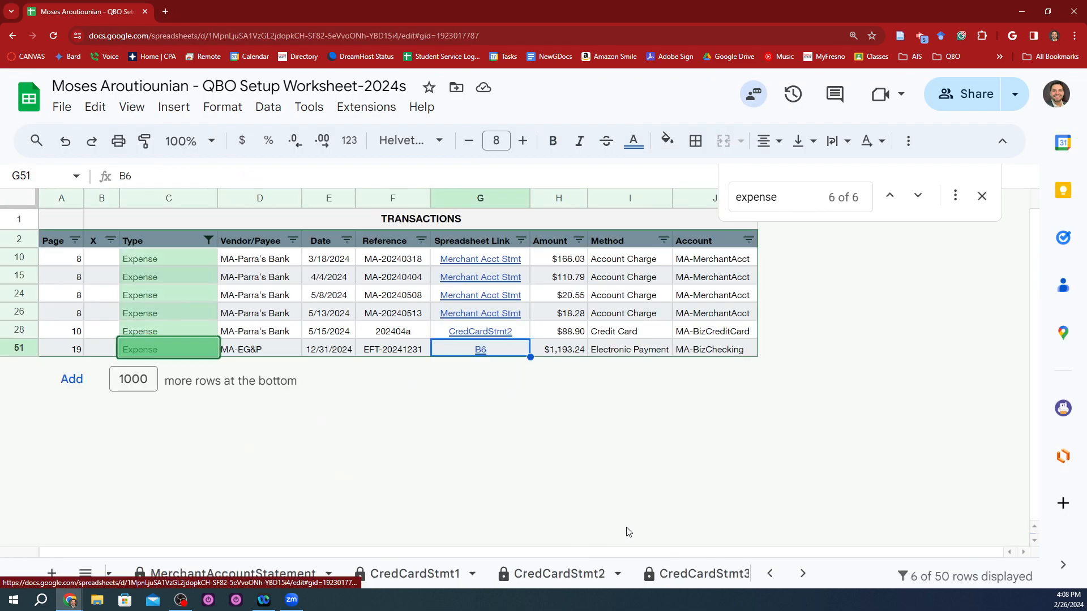
Step: Check the 3/18/2024 MA-Parra's Bank expense row and open its linked Merchant Acct Stmt
click(450, 263)
click(315, 263)
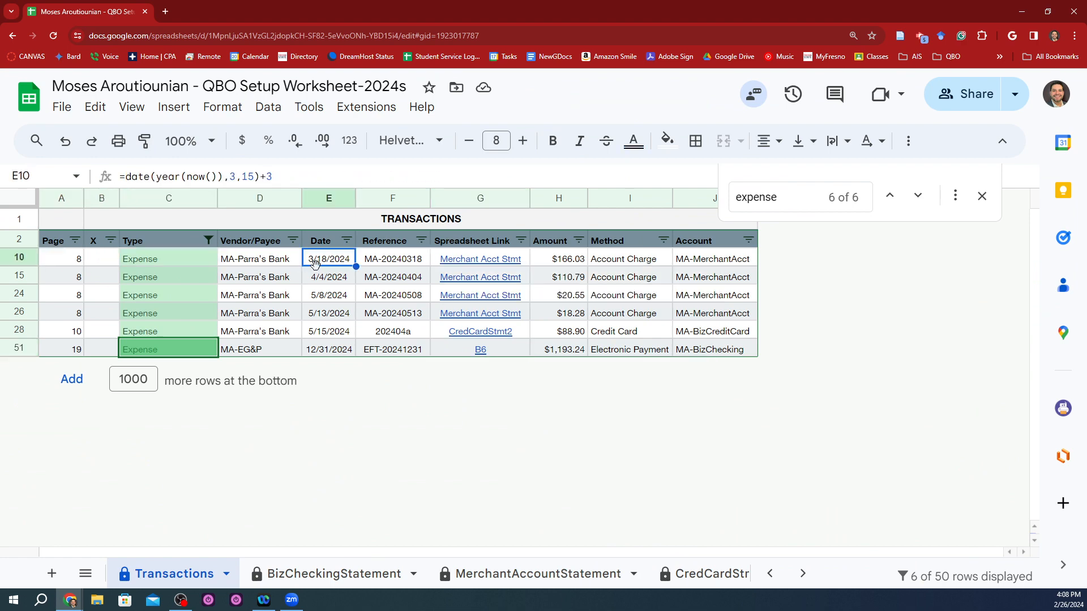
key(ctrl+b)
key(Return)
key(Right)
key(Right)
key(Right)
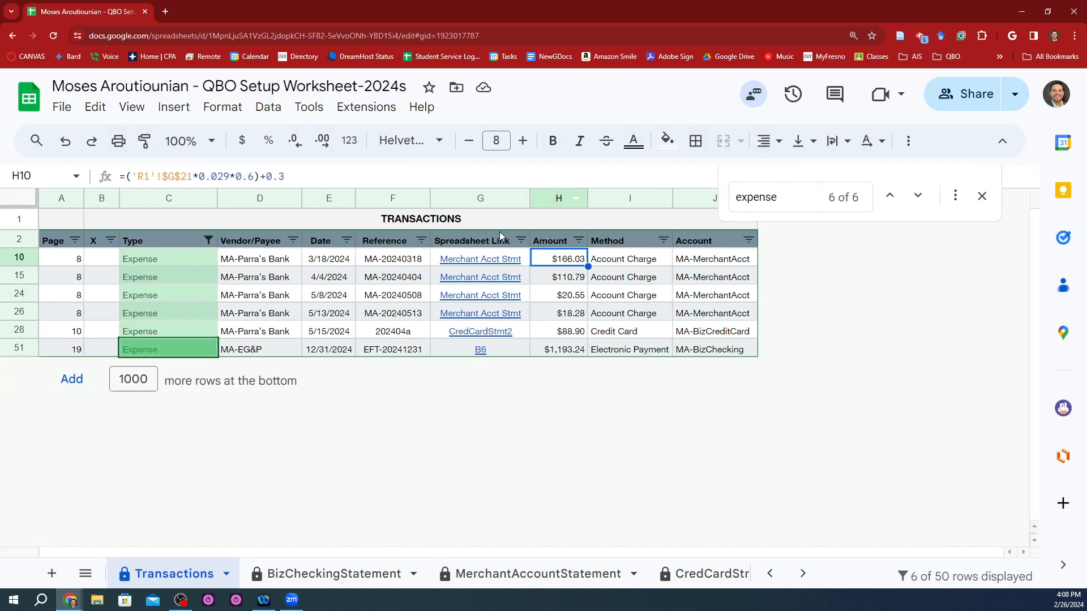
click(496, 261)
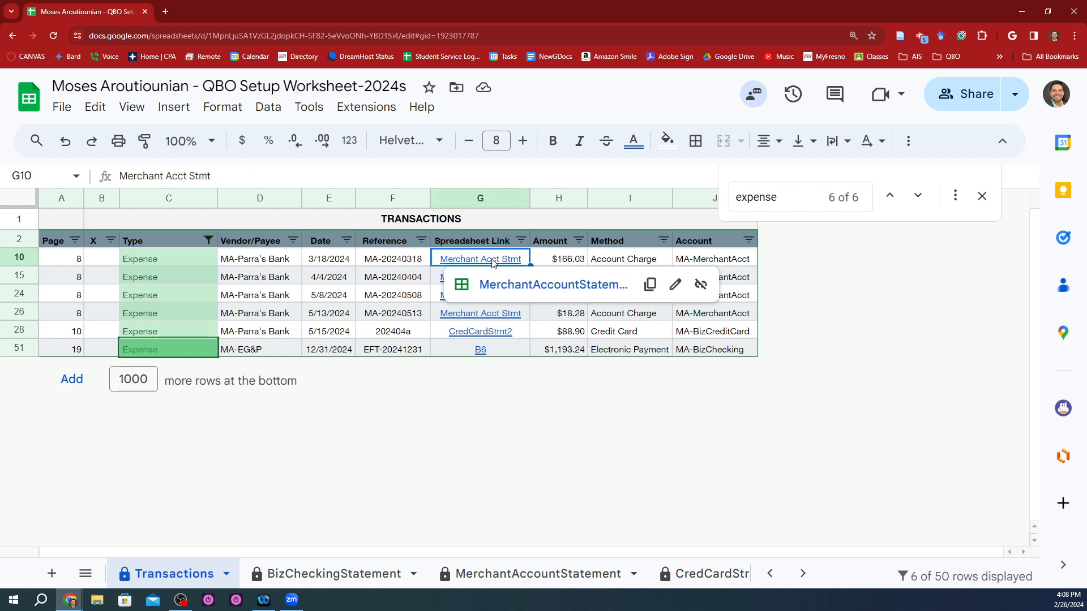
click(515, 288)
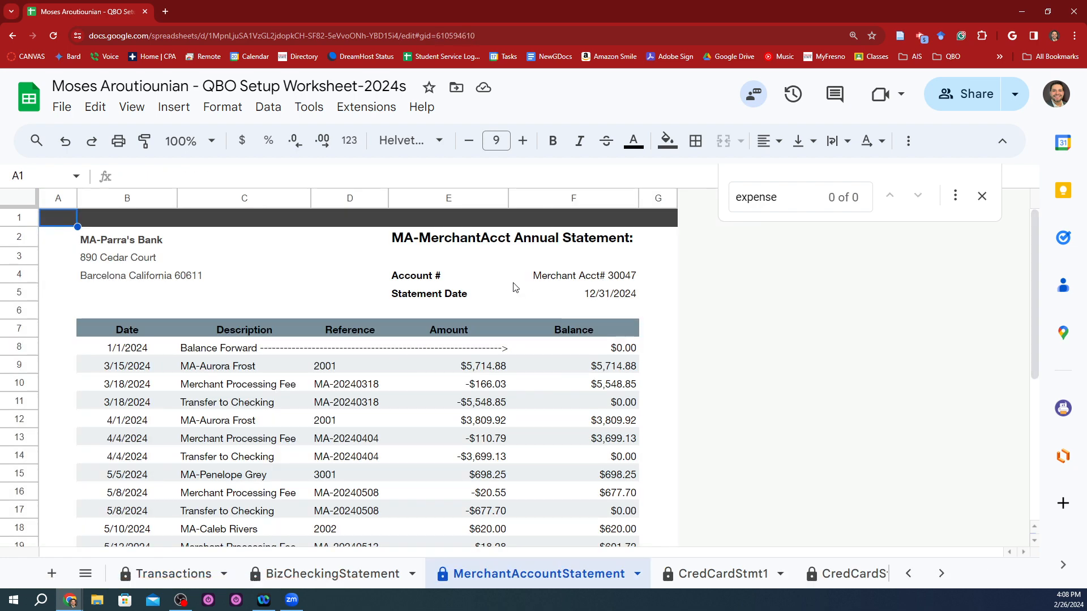
Step: Bold the 3/18/2024 Merchant Processing Fee row in the merchant account statement, accepting the edit to the protected sheet
scroll(515, 287, down, 1)
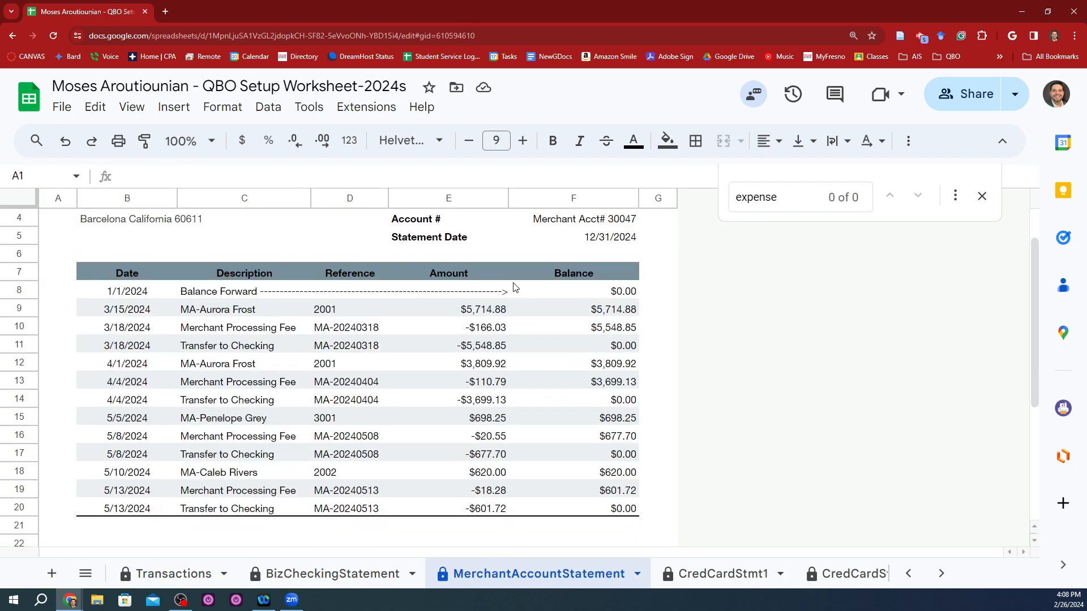
click(284, 334)
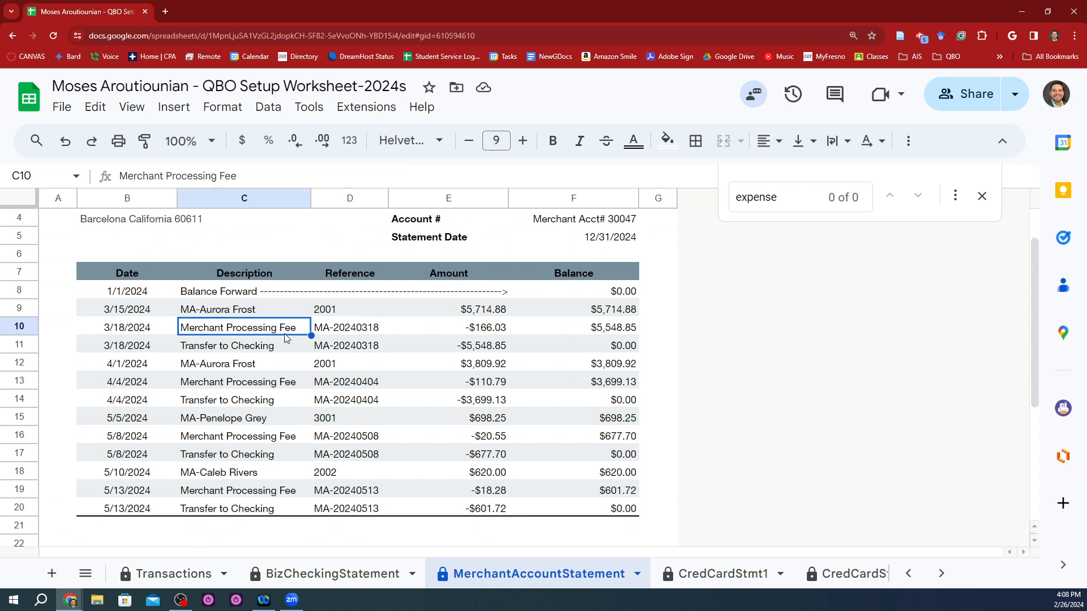
key(Left)
key(ctrl+shift+Right)
key(ctrl+b)
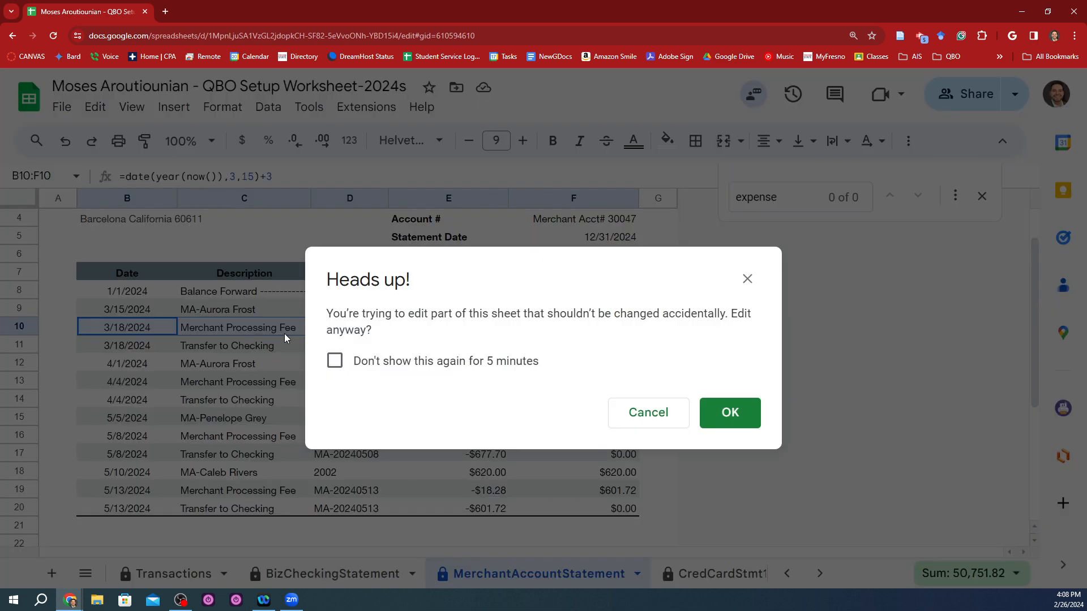
key(Return)
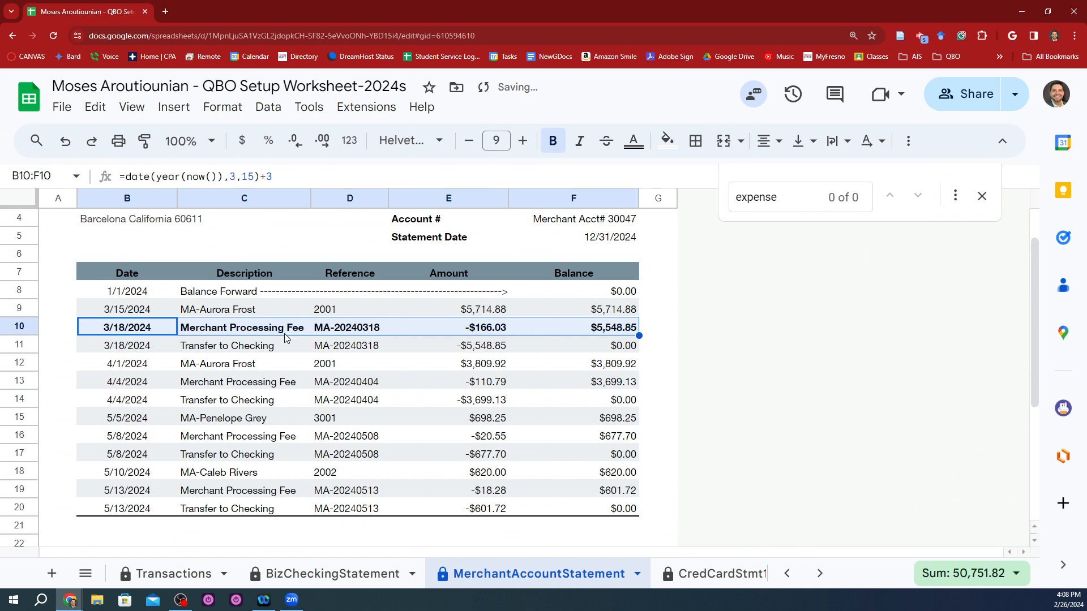
Step: Bold the 4/4/2024 Merchant Processing Fee row, accepting the edit to the protected sheet
key(Down)
key(Down)
key(Down)
Step: Bold the 5/8/2024 Merchant Processing Fee row, accepting the edit to the protected sheet
key(Down)
key(Up)
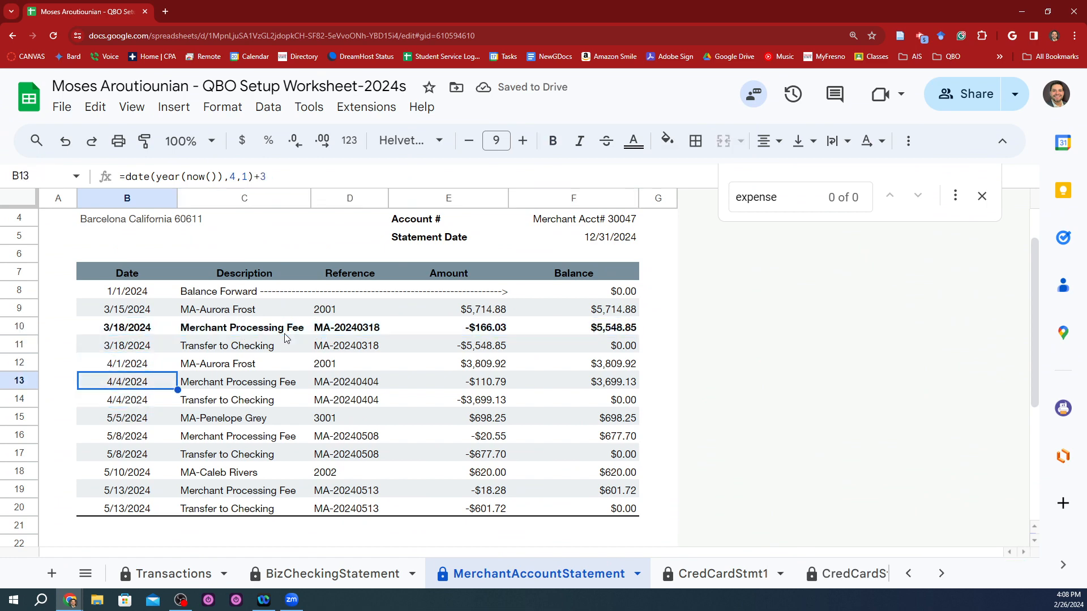
key(ctrl+shift+Right)
key(ctrl+b)
key(Return)
key(Down)
key(Down)
key(Down)
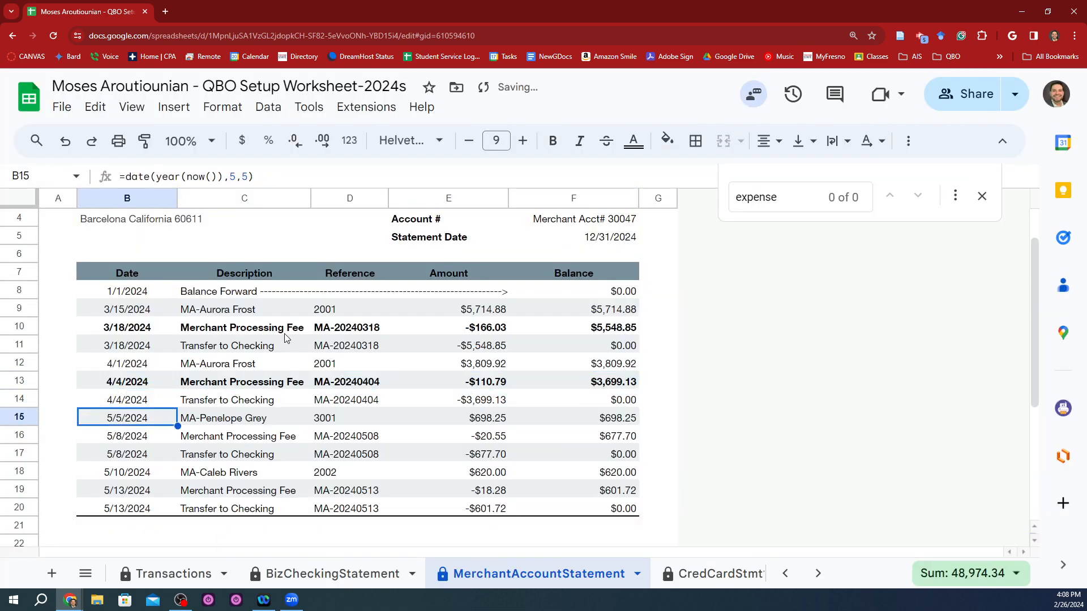
key(ctrl+shift+Right)
key(ctrl+b)
key(Return)
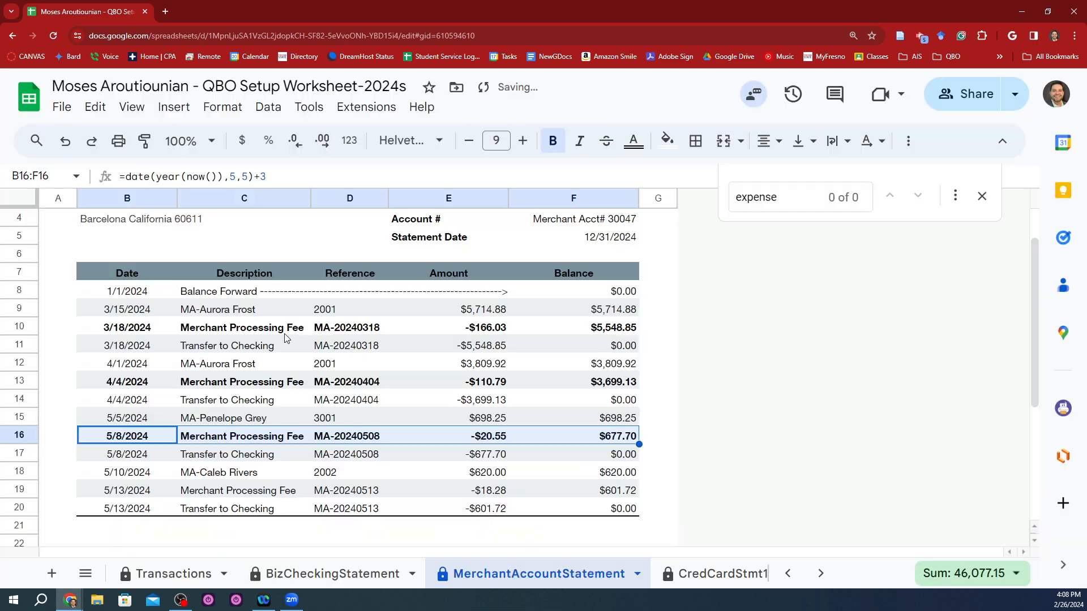
Step: Bold the 5/13/2024 Merchant Processing Fee row, accepting the edit to the protected sheet
key(Down)
key(Down)
key(Down)
key(ctrl+shift+Right)
key(ctrl+b)
key(Return)
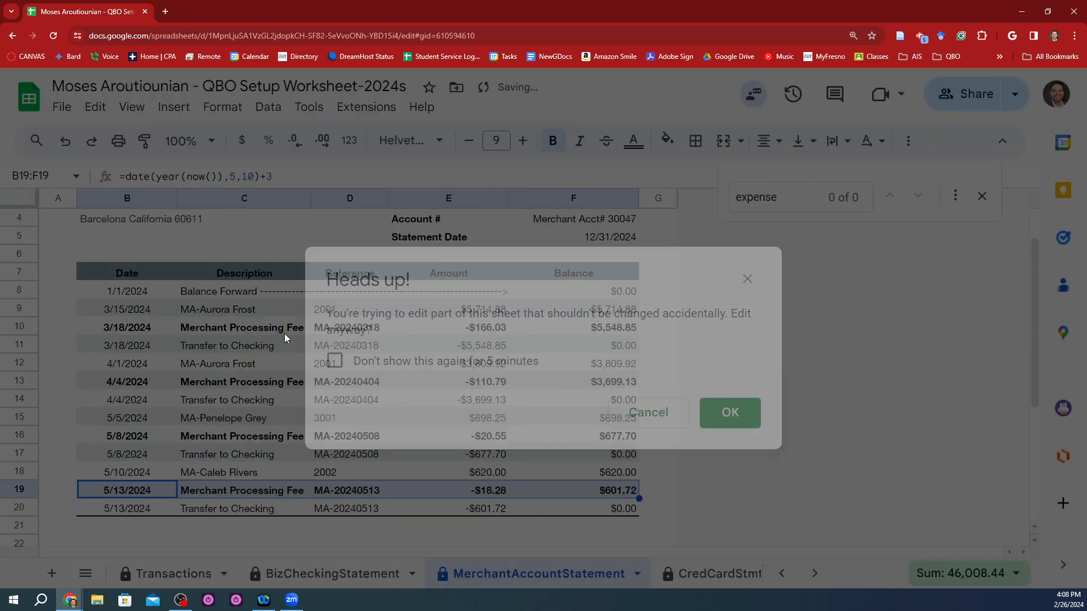
Step: Examine the 3/15/2024 receipt amount, the processing fees and the running balances in the merchant account statement
key(Up)
key(Up)
key(Up)
key(Up)
scroll(396, 260, up, 1)
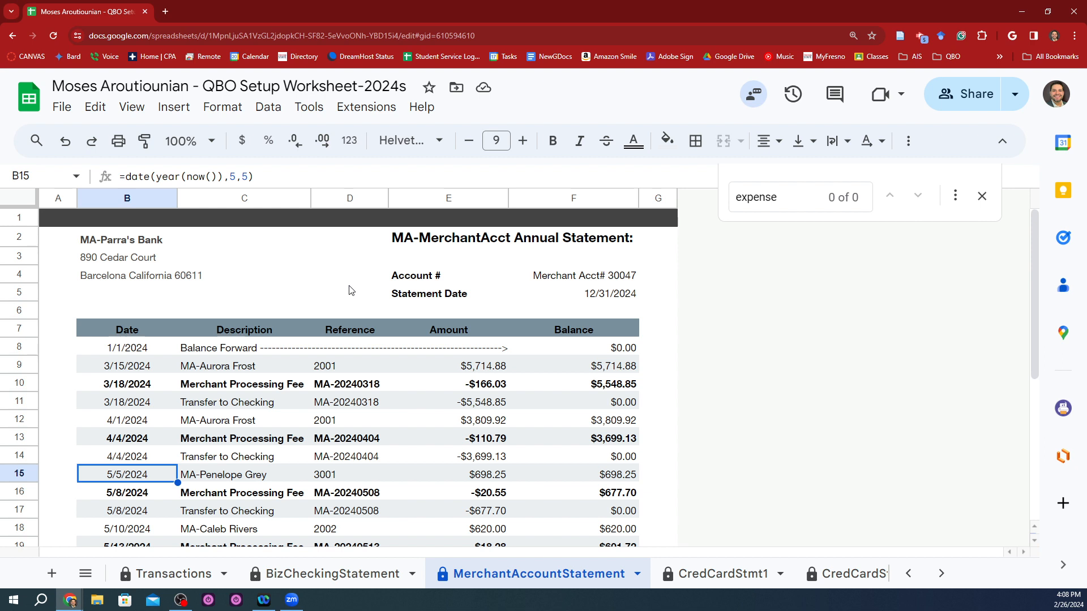
click(472, 366)
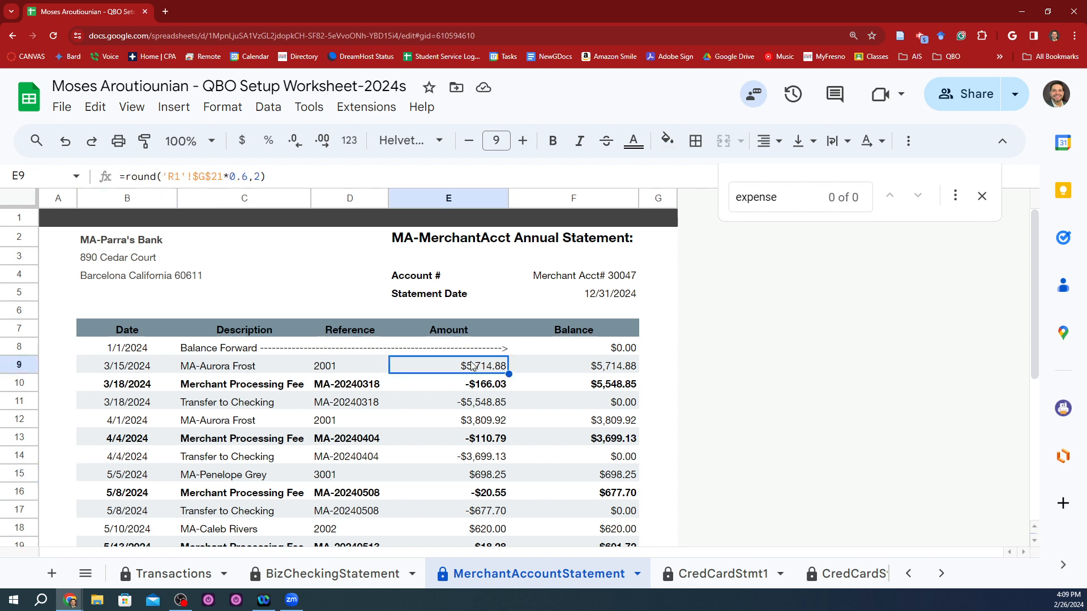
key(Down)
key(Up)
key(Right)
click(530, 433)
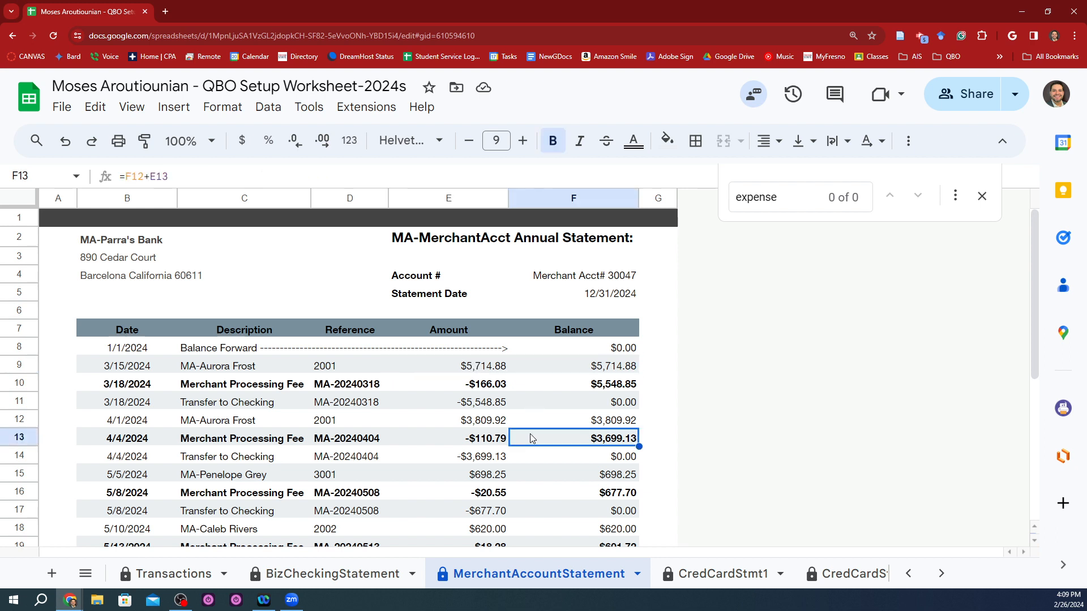
key(Left)
key(Up)
key(Up)
key(Up)
key(Up)
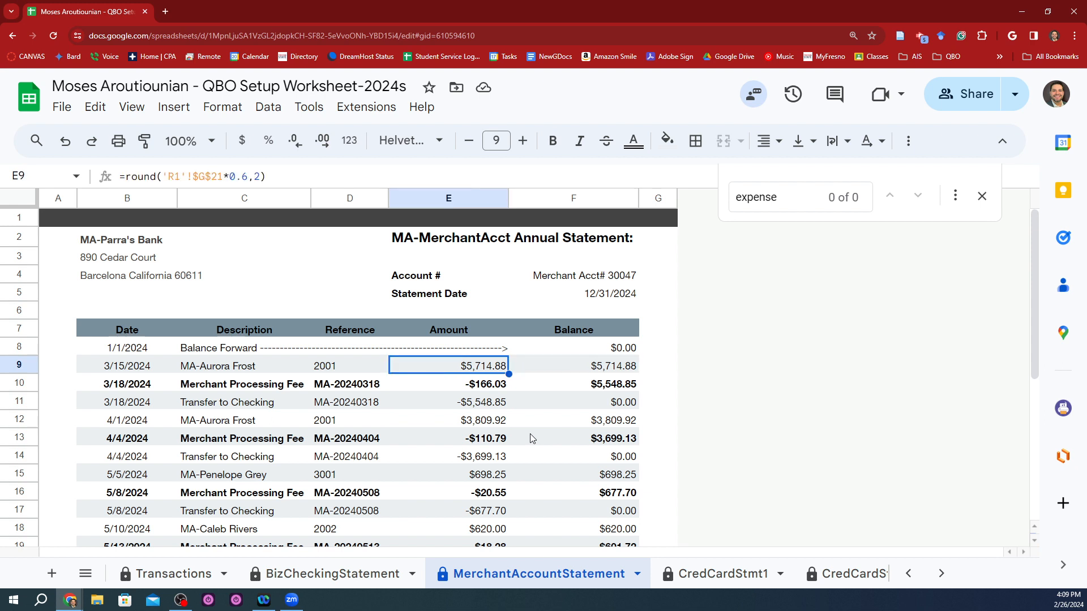
key(Down)
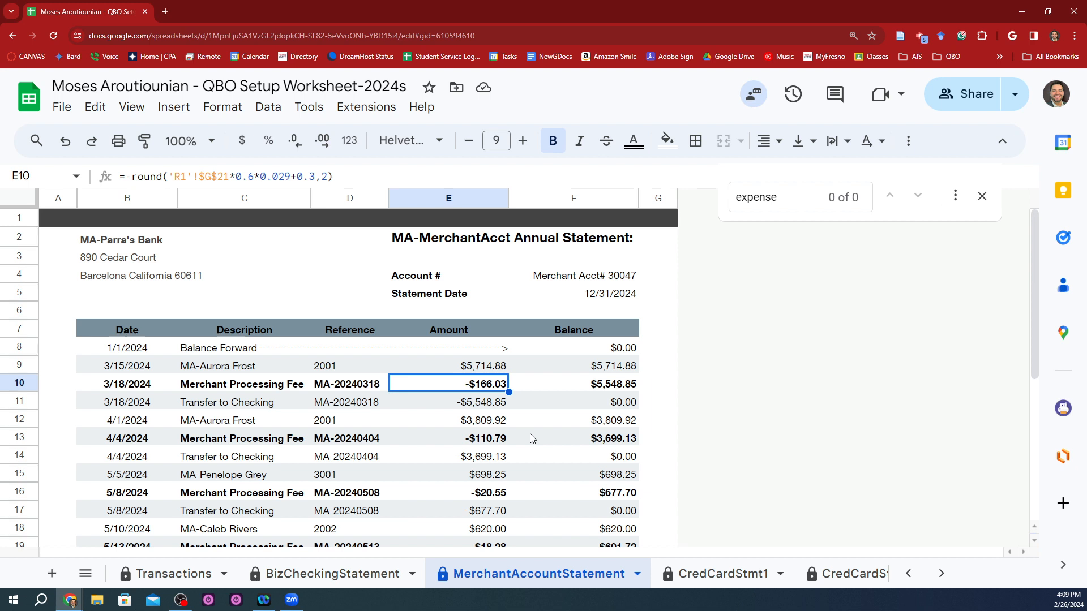
Step: Bold the amount of the 3/18/2024 Transfer to Checking in cell E11
key(Down)
key(ctrl+b)
key(Return)
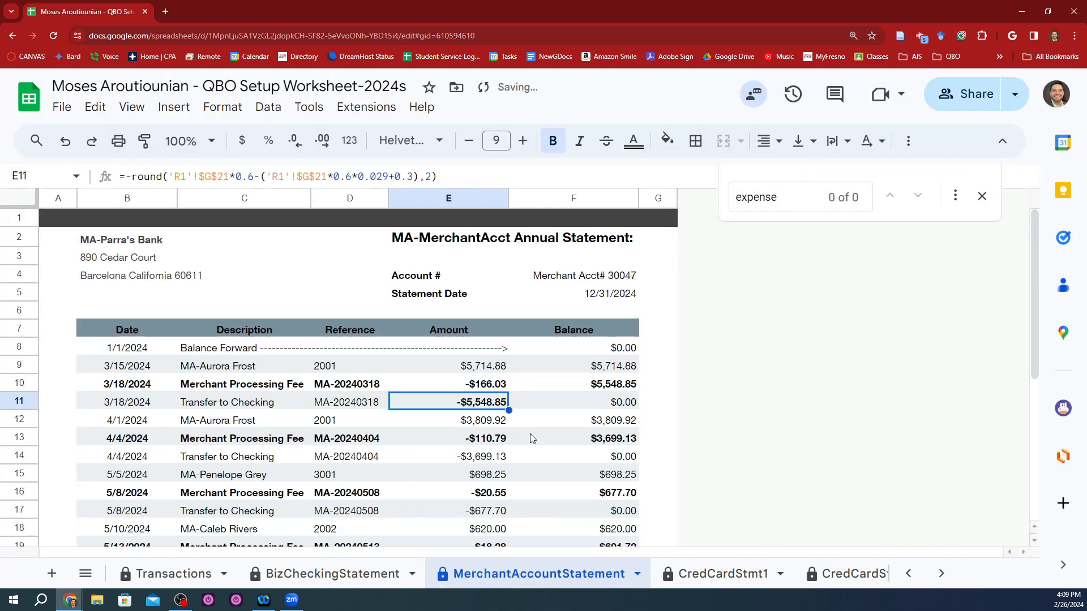
Step: Compare the 3/15/2024 receipt with the 3/18/2024 processing fee, the transfer to checking and the remaining balance
key(Up)
key(Up)
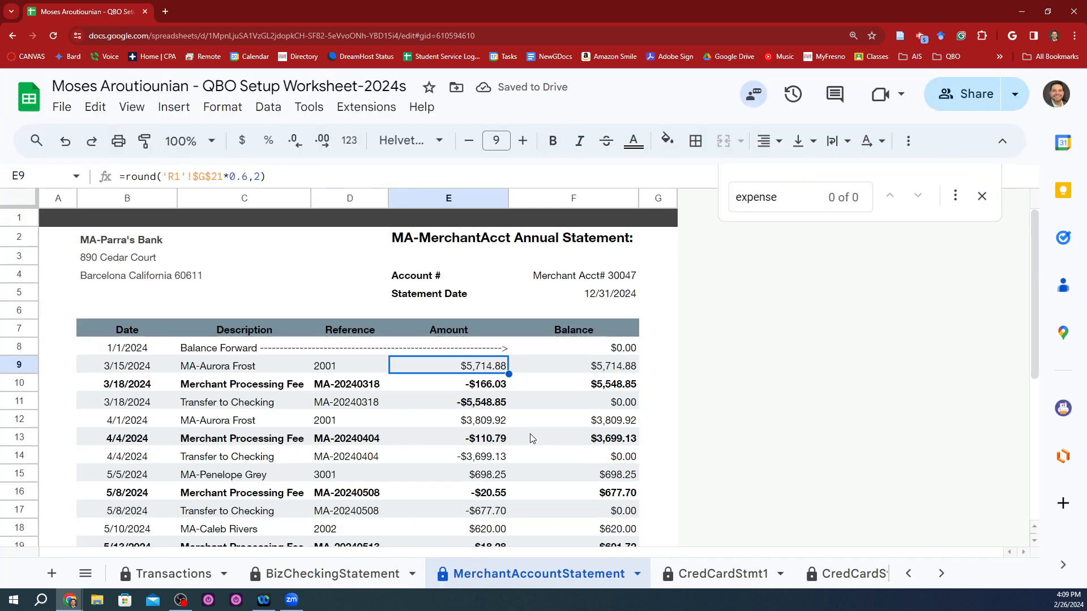
key(Down)
key(Down)
key(Left)
key(Left)
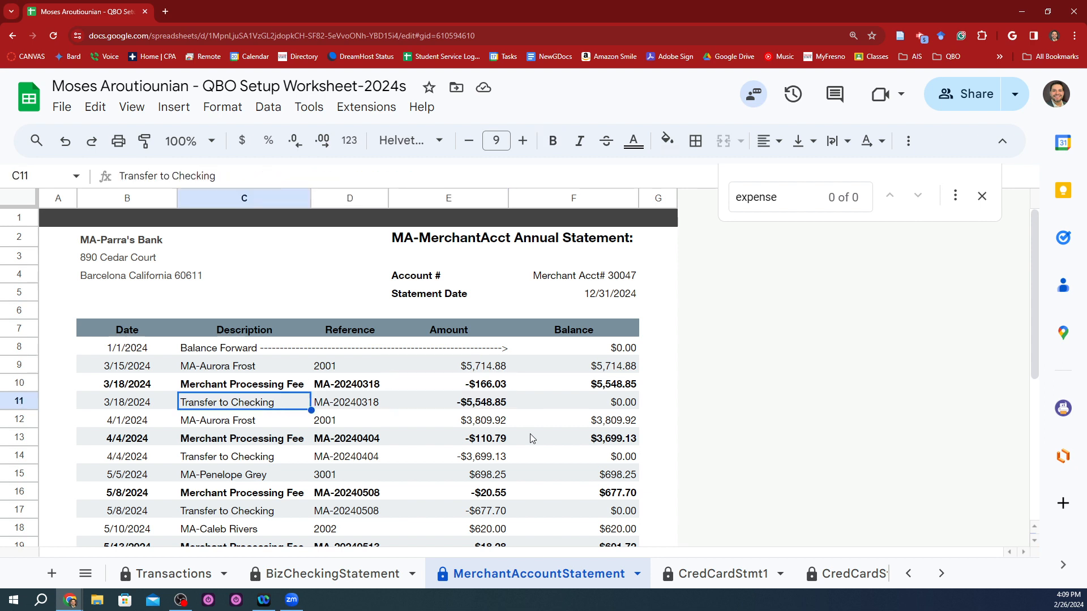
key(Right)
key(Right)
key(Right)
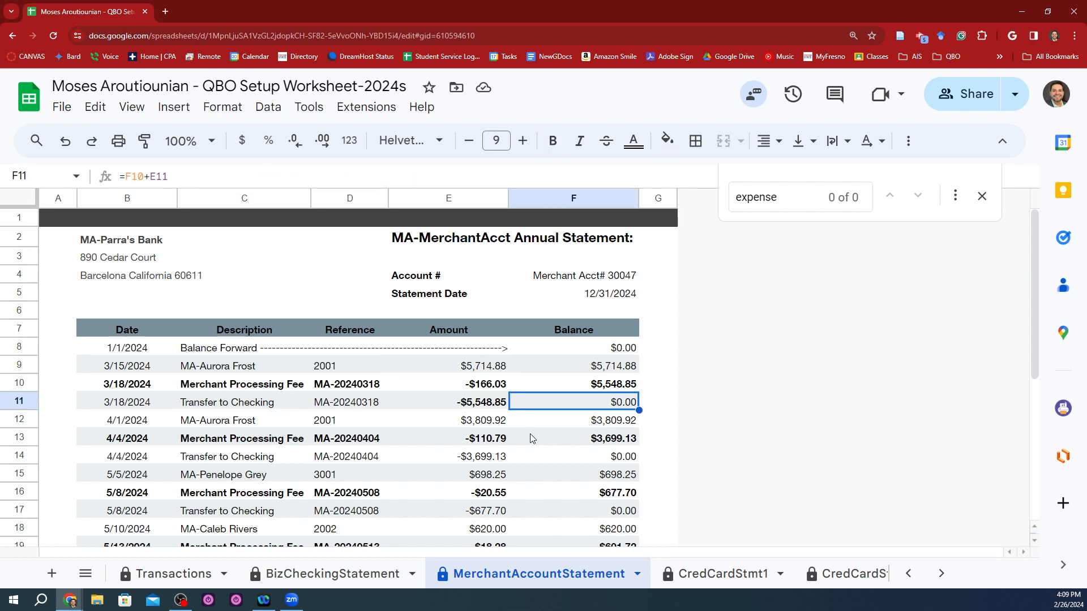
key(Left)
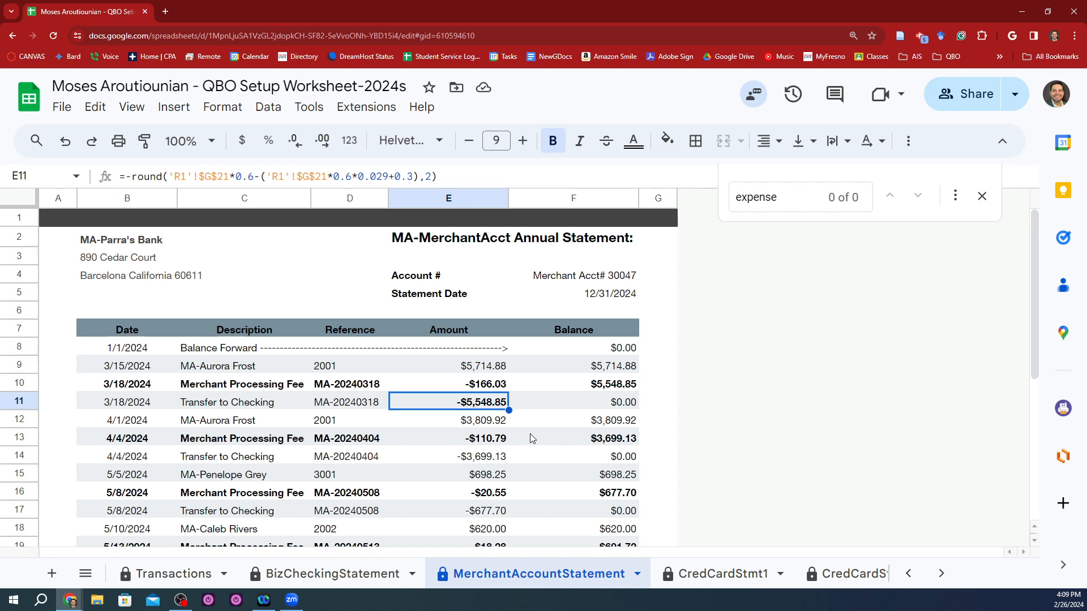
key(Up)
key(Down)
key(Up)
key(Up)
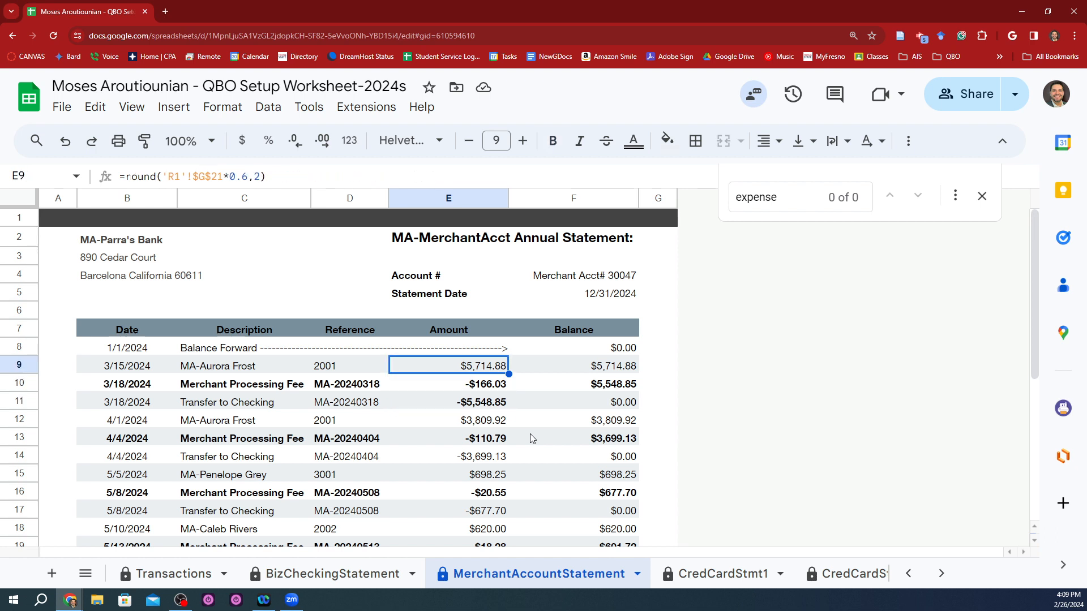
key(Down)
key(Down)
key(Up)
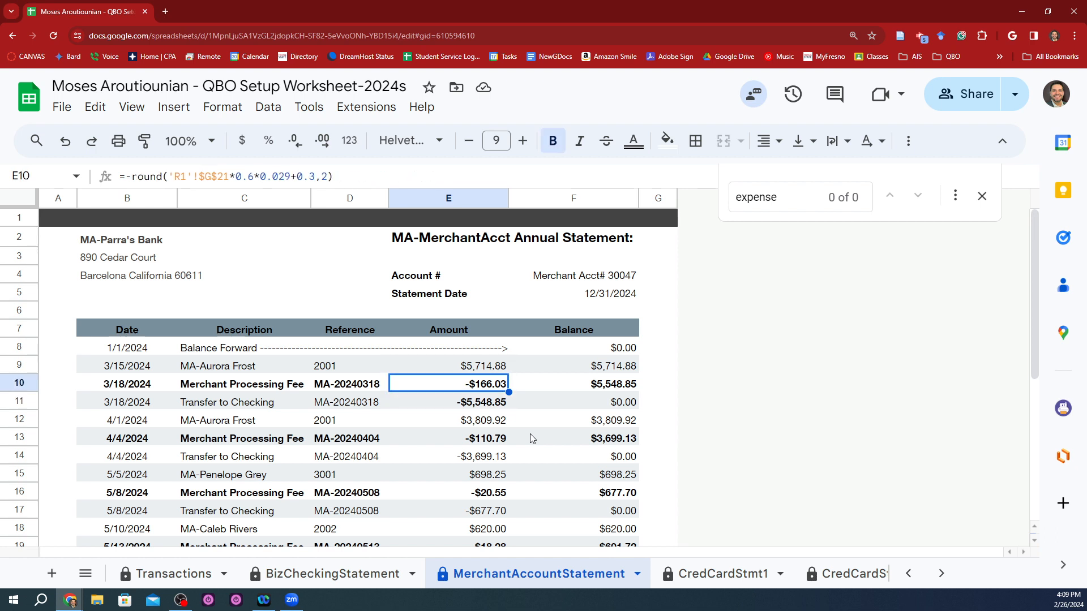
Step: Select the 3/18/2024 Merchant Processing Fee entry, B10:F10, and switch to QuickBooks Online
key(Home)
key(Right)
key(ctrl+shift+Right)
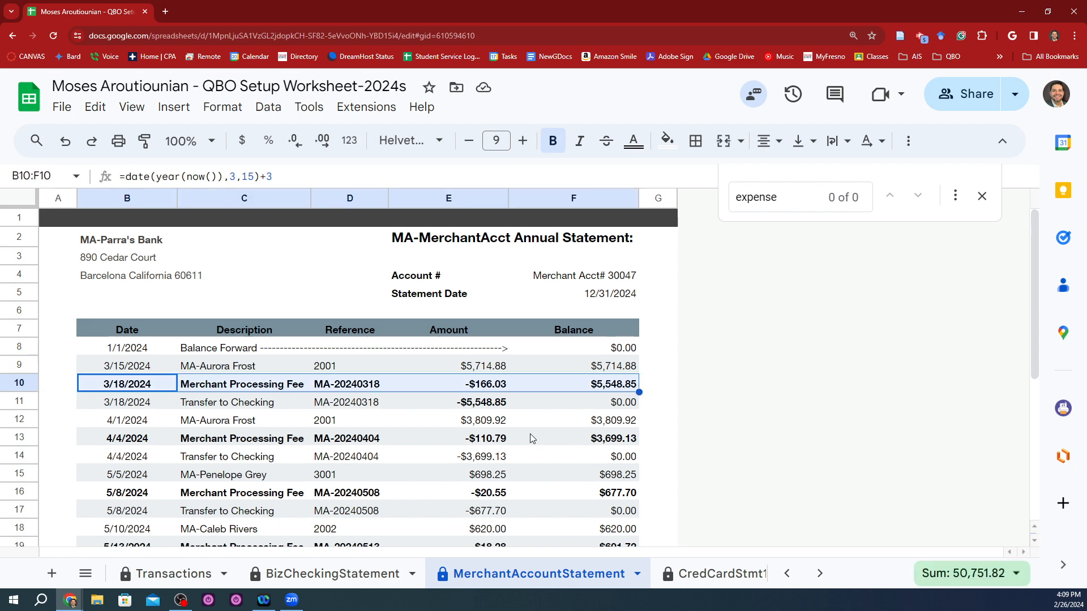
key(alt+Tab)
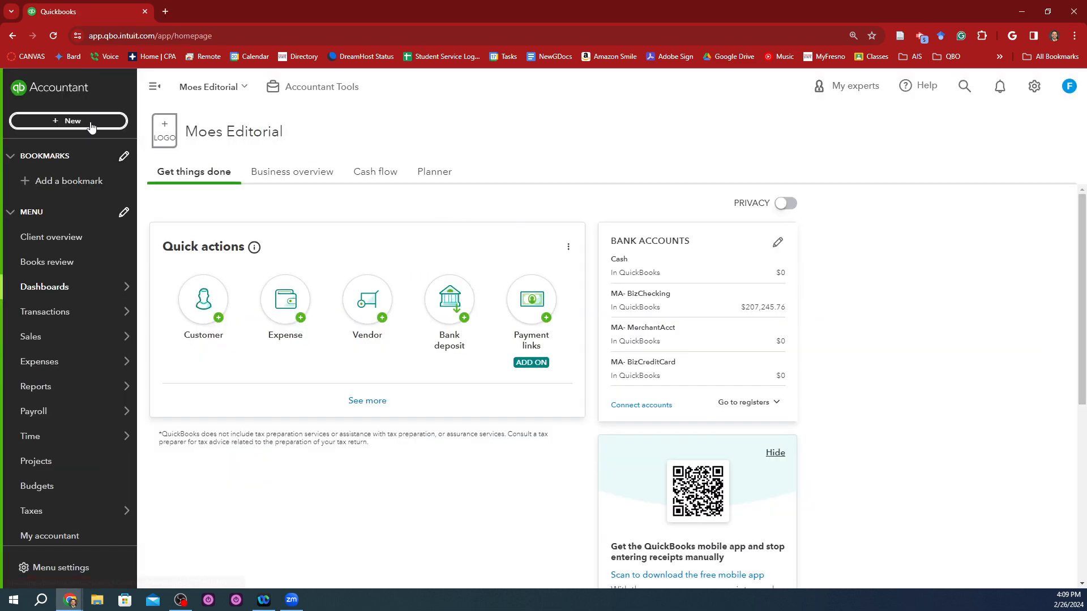
Step: Start a new expense and choose the vendor Parra's Bank as the payee
click(90, 121)
click(130, 193)
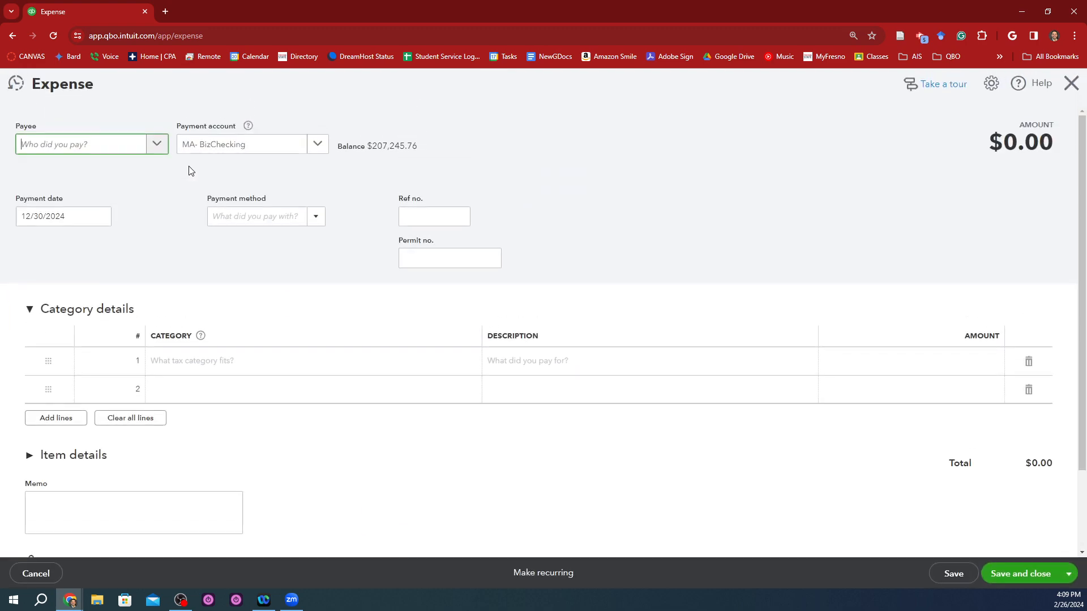
click(135, 145)
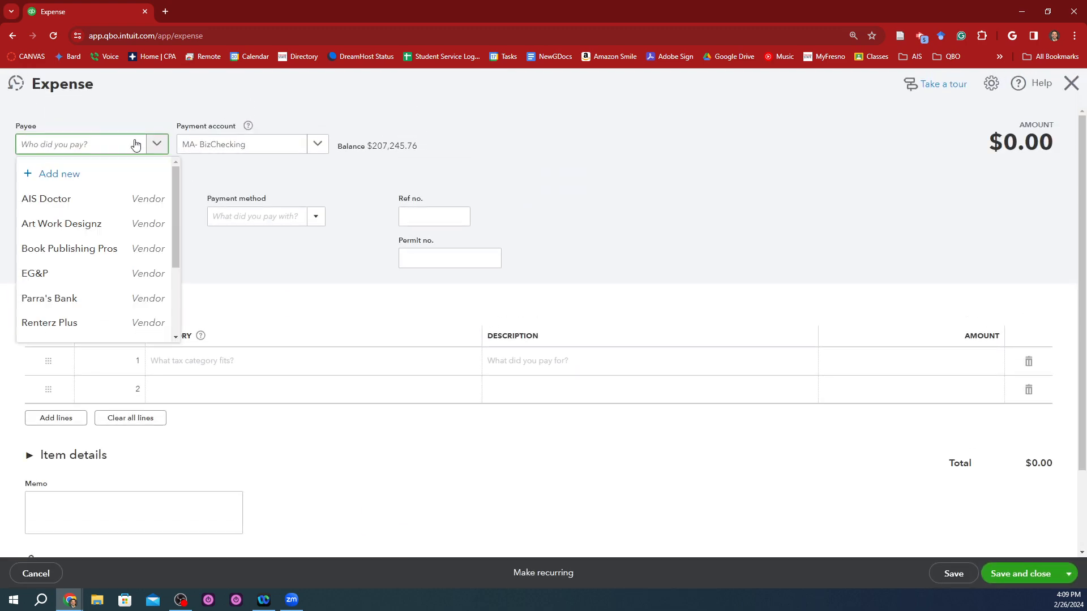
key(alt+Tab)
key(alt+Tab)
text(Parr)
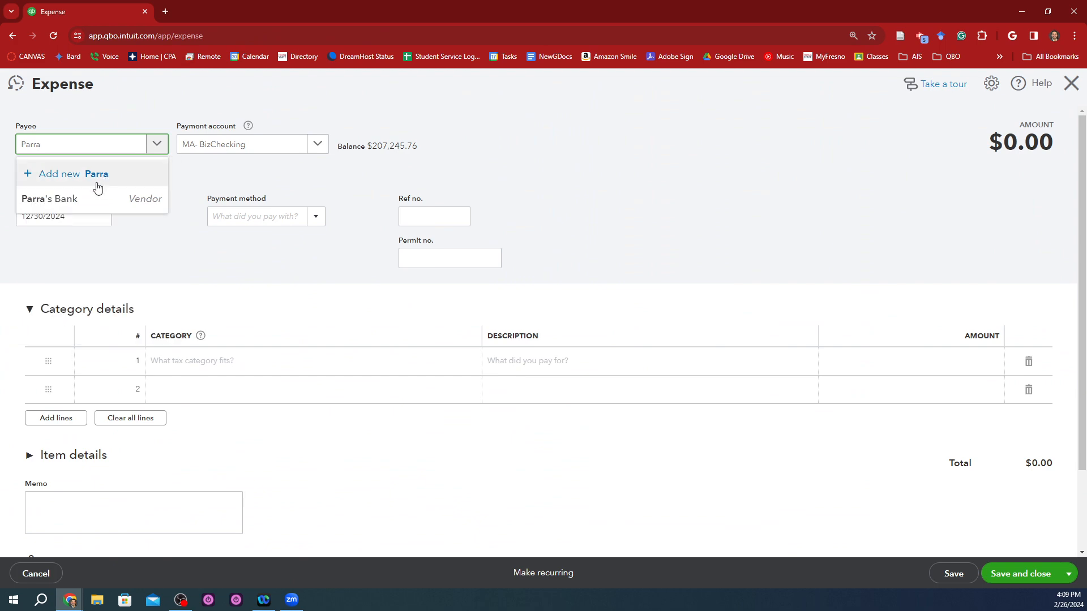
click(71, 204)
Step: Check the account named on the merchant statement and set the expense's payment account to MA- MerchantAcct
key(alt+Tab)
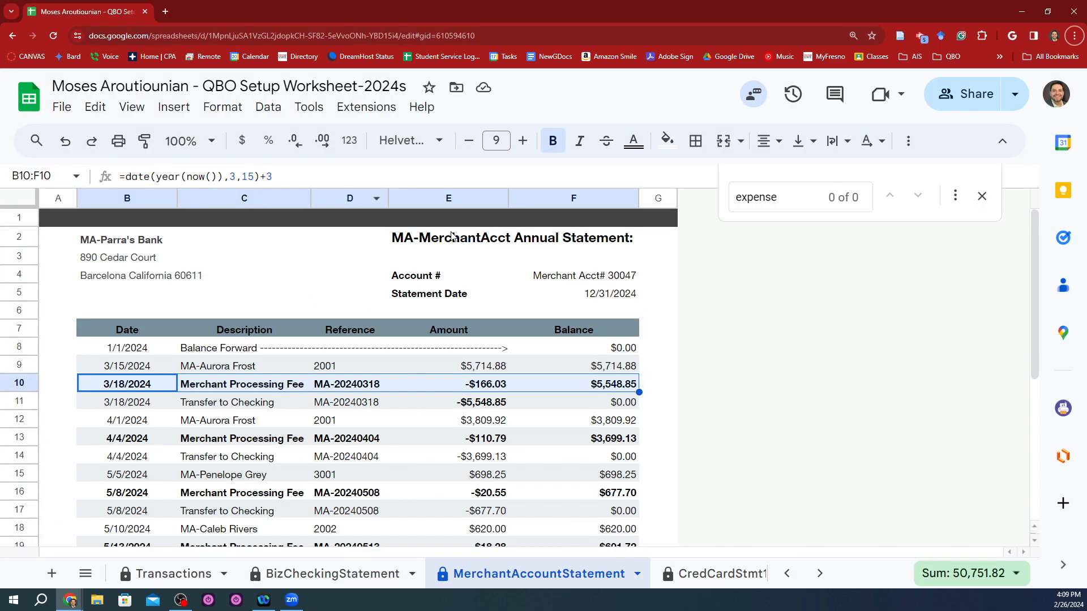
key(alt+Tab)
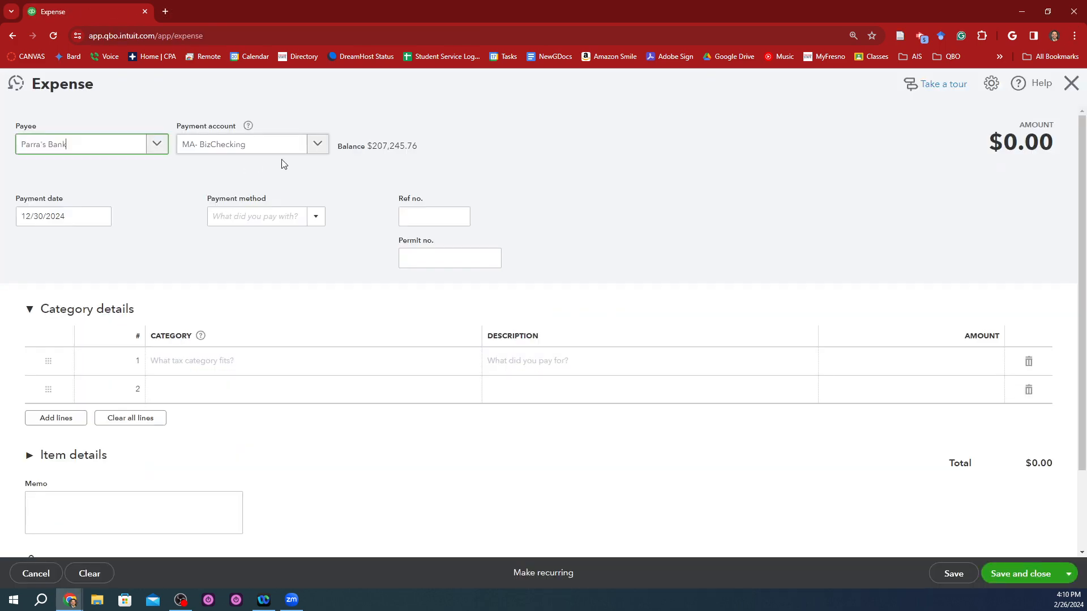
click(317, 144)
click(275, 258)
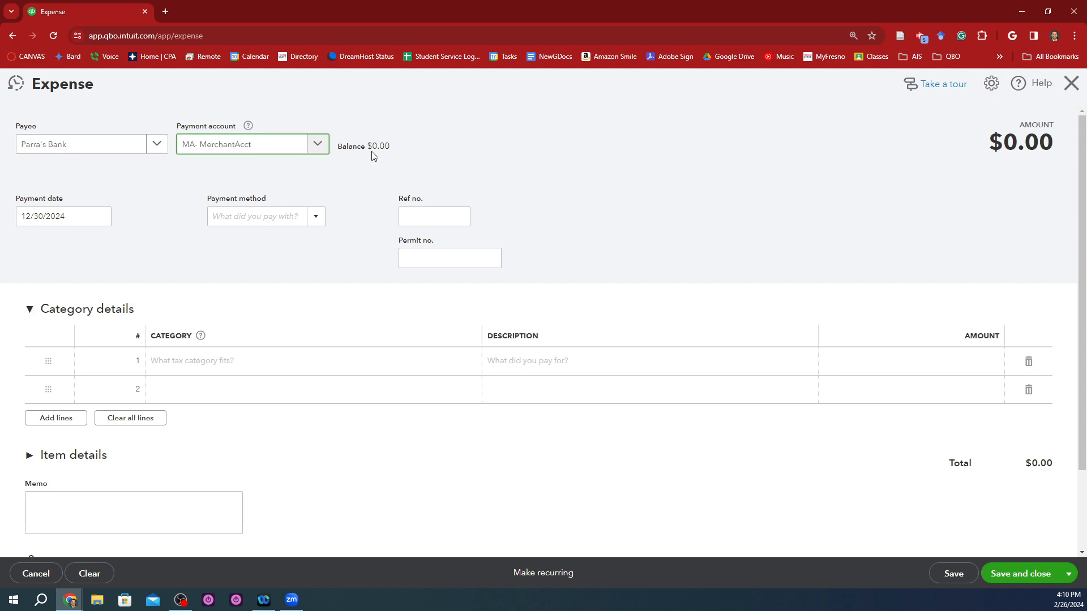
Step: Copy the 3/18/2024 Merchant Processing Fee amount in cell E10 of the merchant account statement and return to the expense
key(alt+Tab)
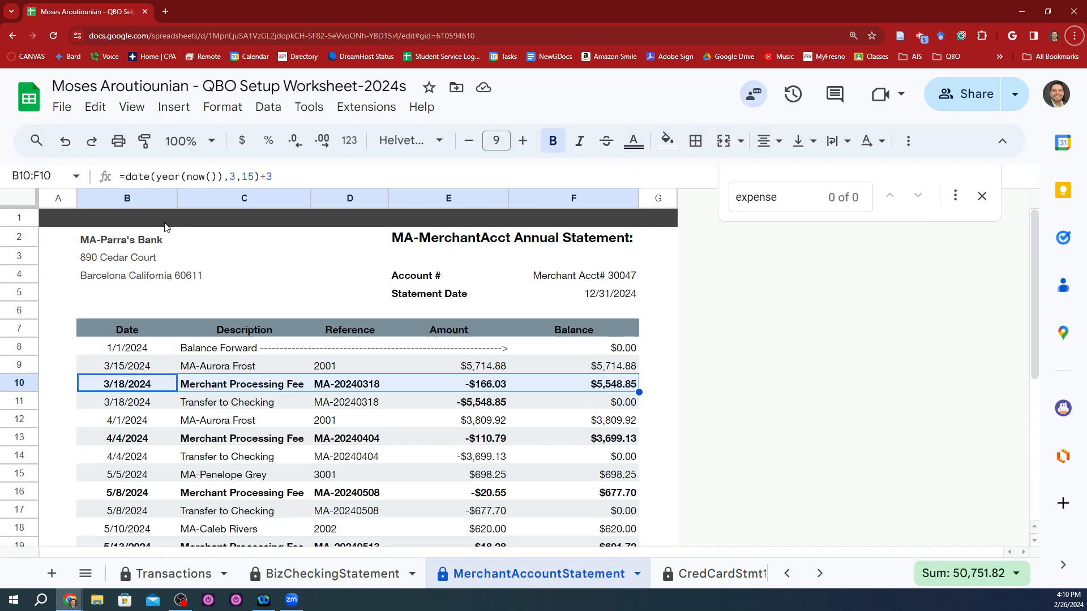
click(335, 366)
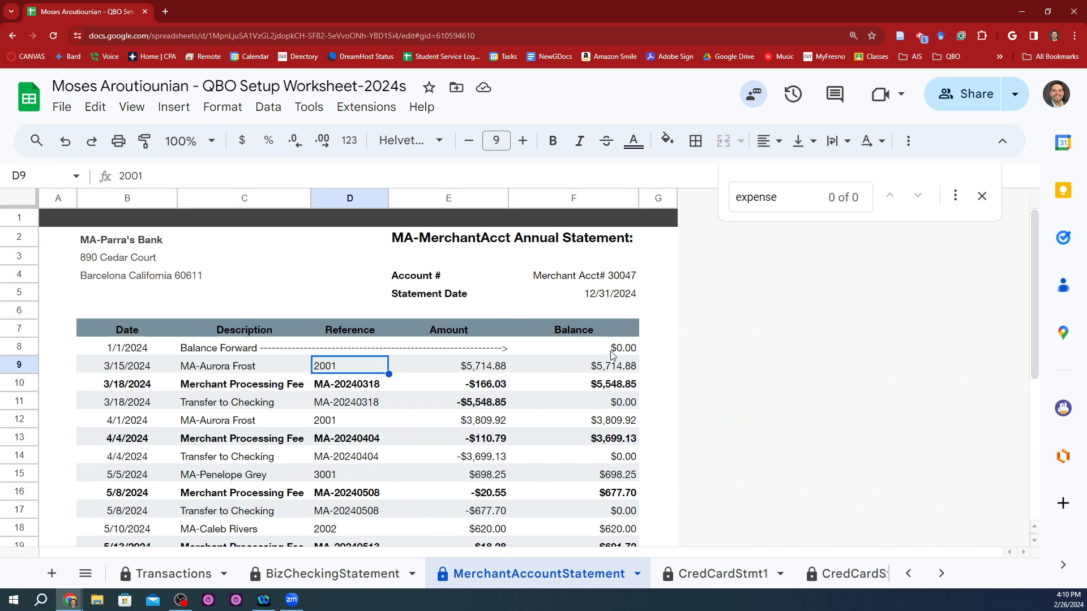
key(Down)
key(Right)
key(Right)
key(Left)
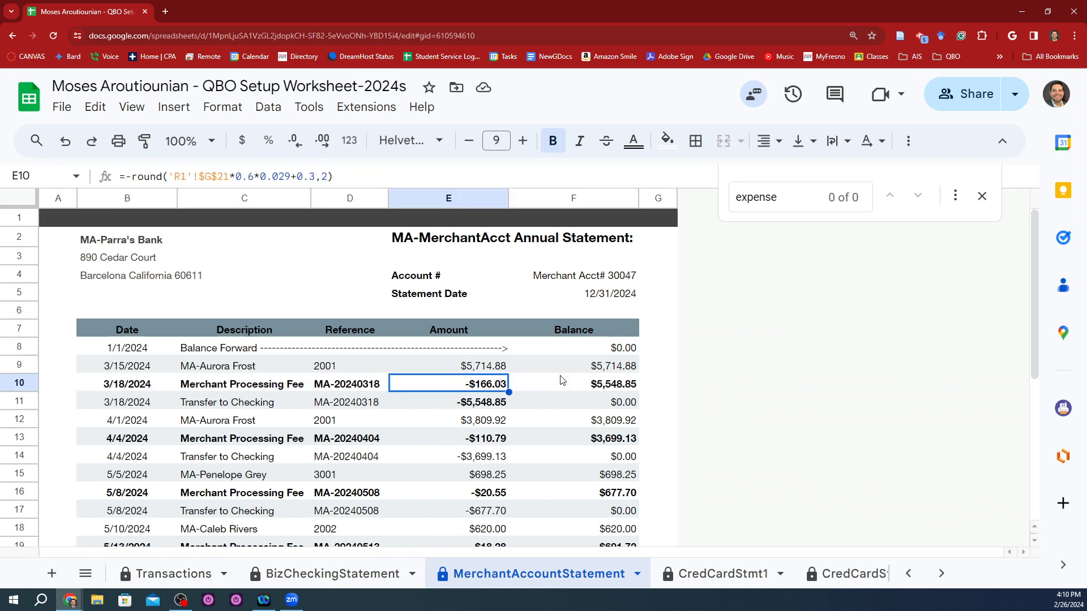
key(ctrl+c)
key(alt+Tab)
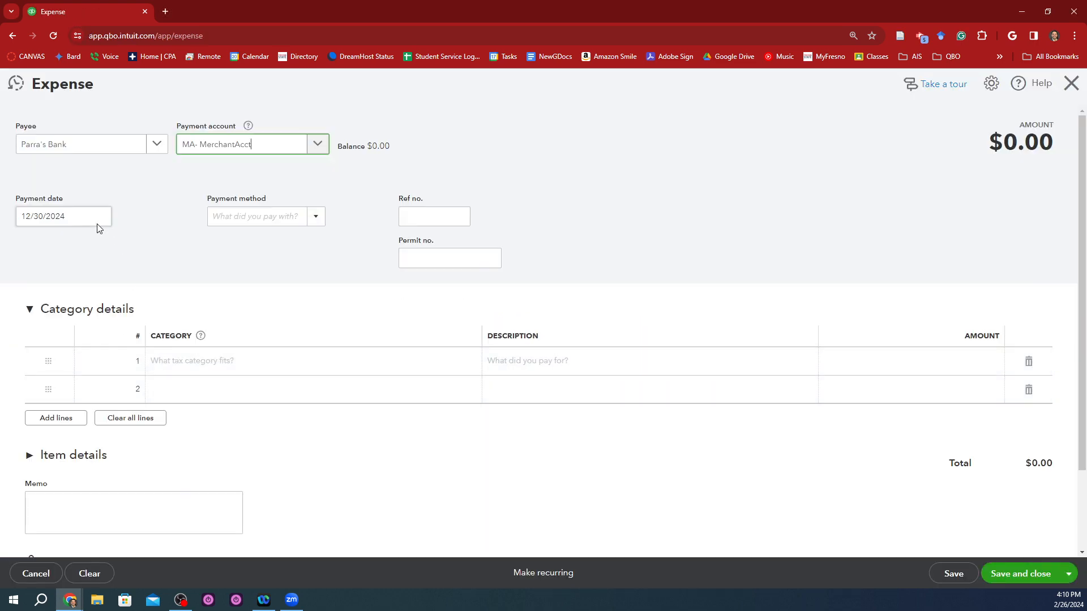
Step: Set the payment date to 03/18/2024 and the payment method to EFT
click(86, 214)
text(3/18)
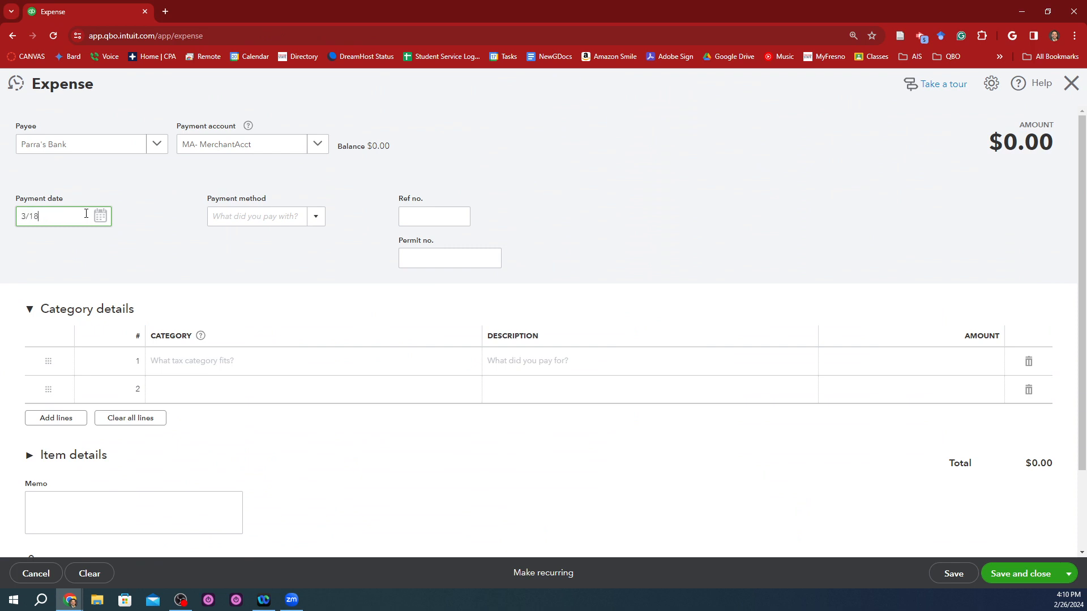
text(/2024)
key(Tab)
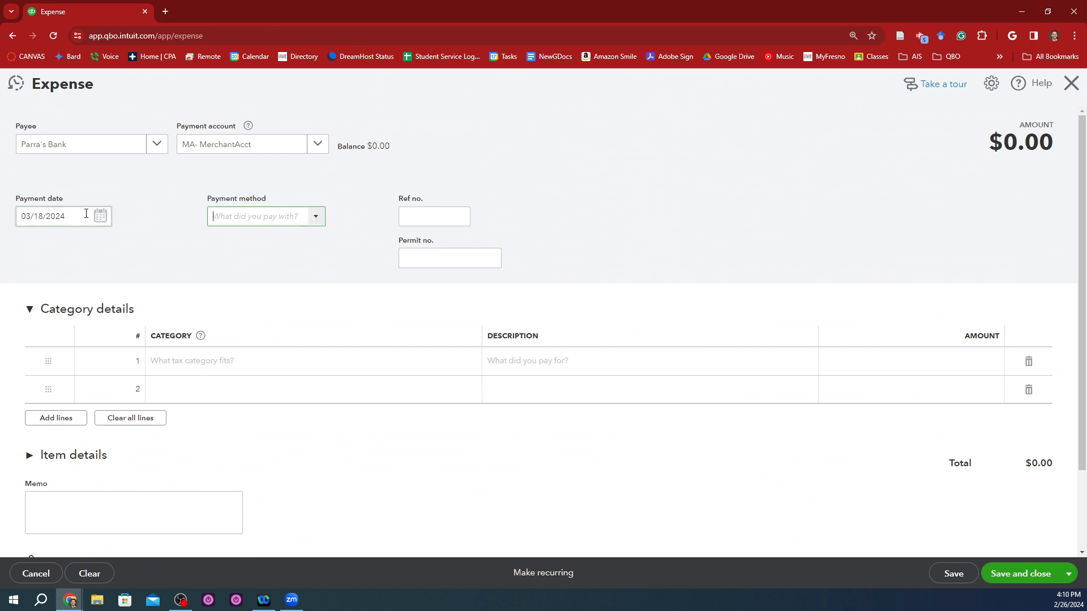
text(EFT)
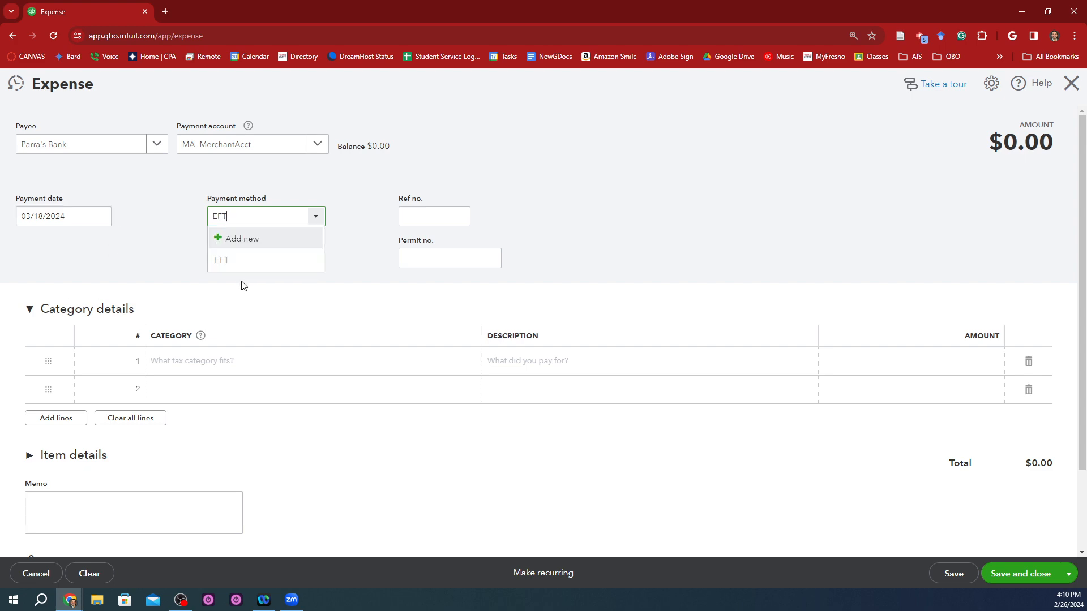
click(249, 261)
Step: Enter MA-20240318, copied from cell D10 of the merchant account statement, as the expense's reference number
click(447, 217)
key(ctrl+v)
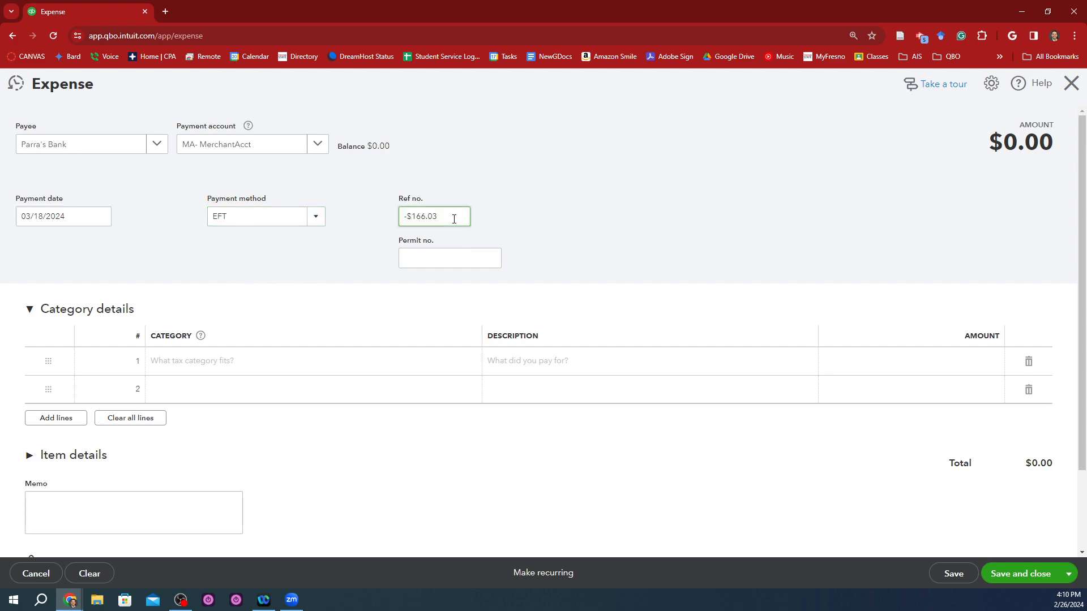
key(ctrl+z)
key(alt+Tab)
key(Left)
key(ctrl+c)
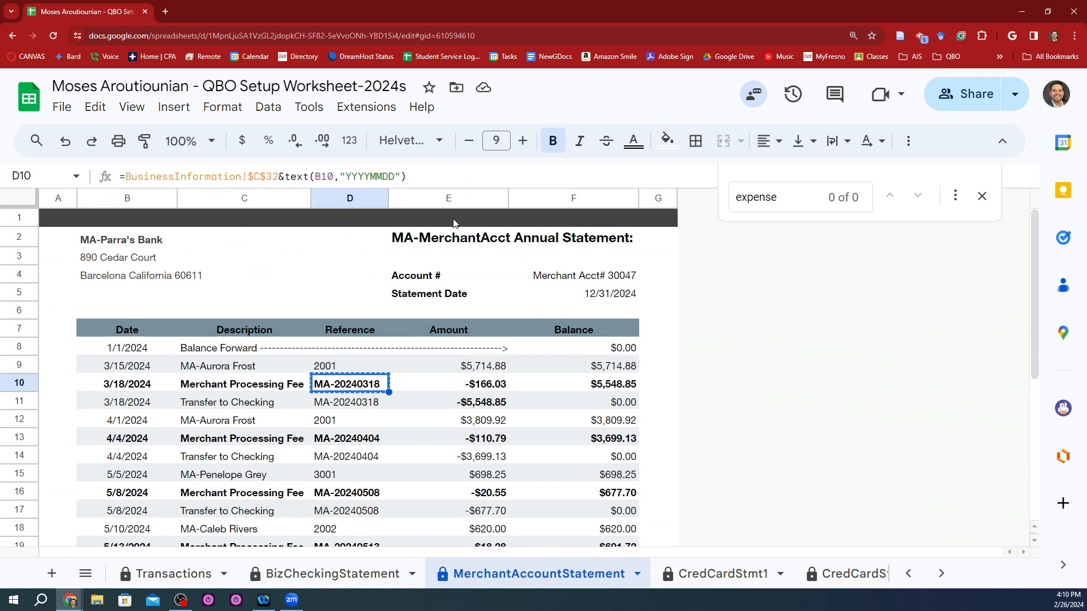
key(alt+Tab)
key(ctrl+v)
key(Tab)
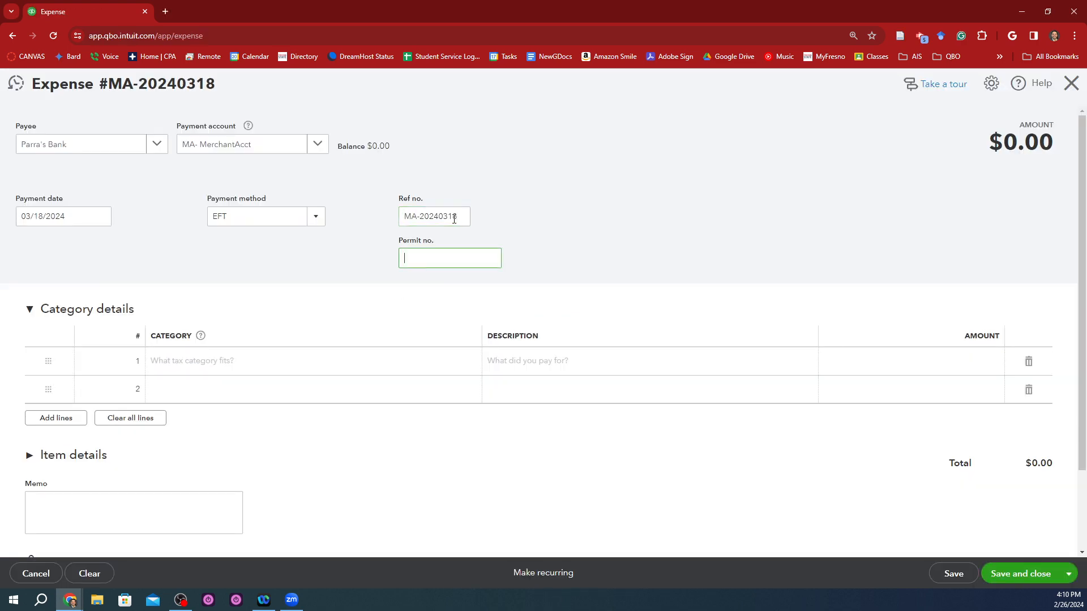
Step: Assign the Merchant account fees category to the first category line of the expense
click(385, 374)
text(merchant)
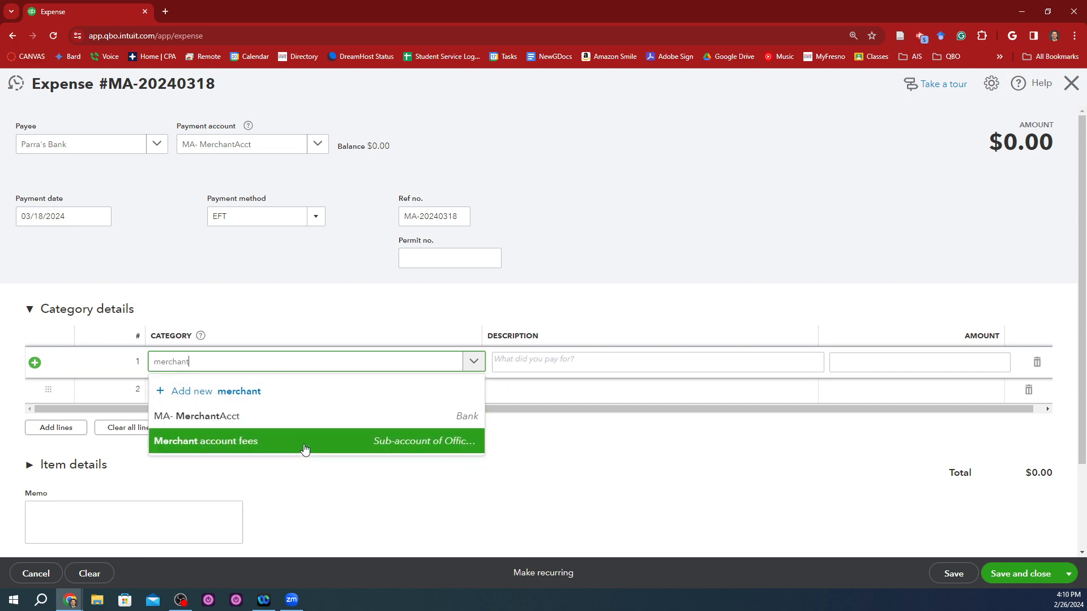
click(317, 440)
key(alt+Tab)
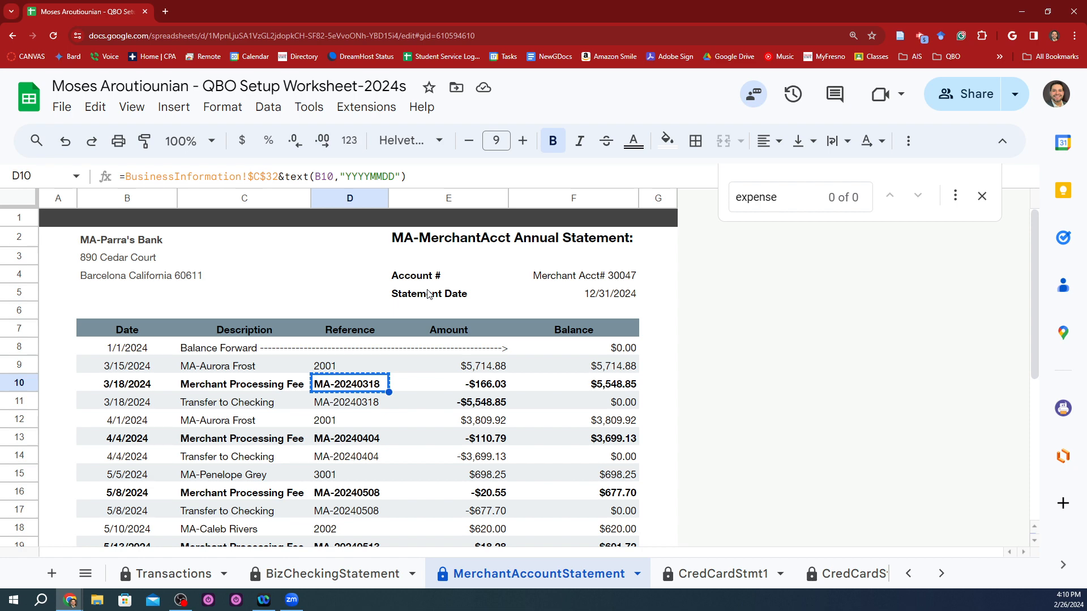
key(alt+Tab)
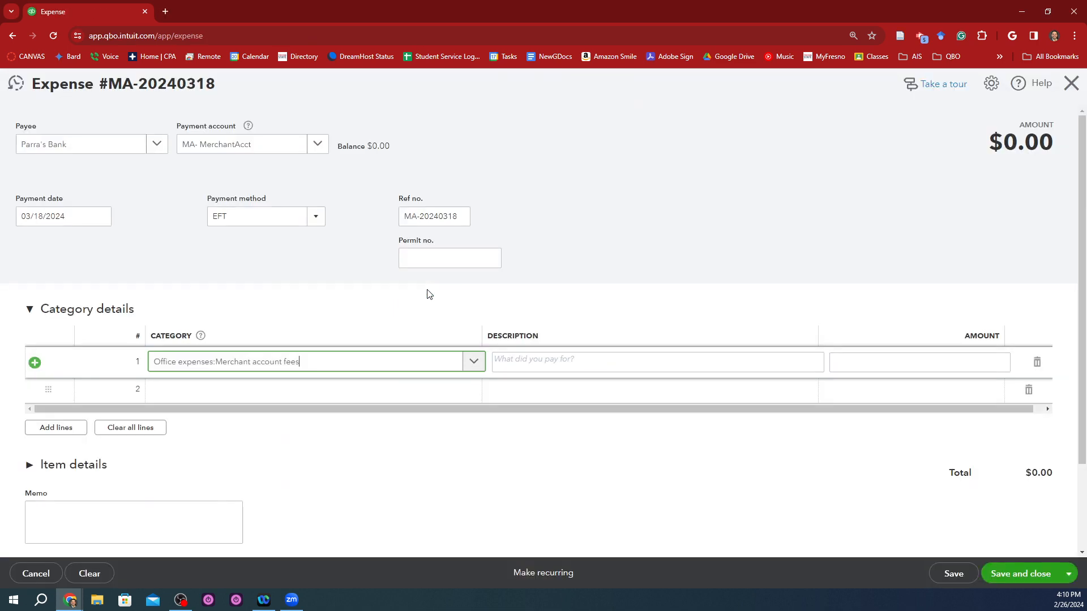
Step: Copy "Merchant Processing Fee" from cell C10 of the statement into the first category line's description
click(597, 363)
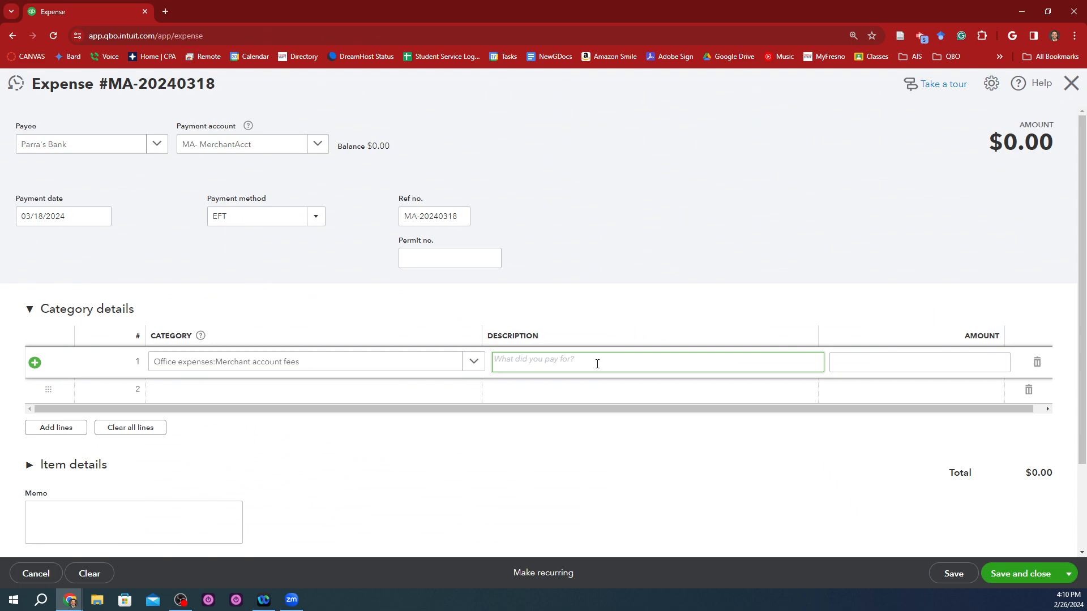
key(alt+Tab)
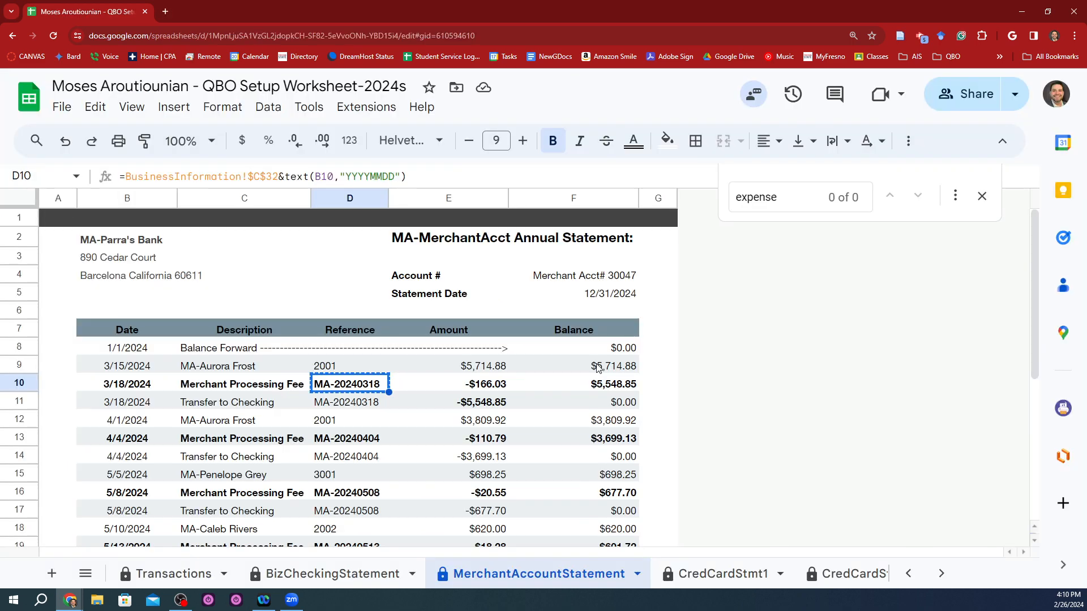
key(Left)
key(alt+Tab)
key(ctrl+v)
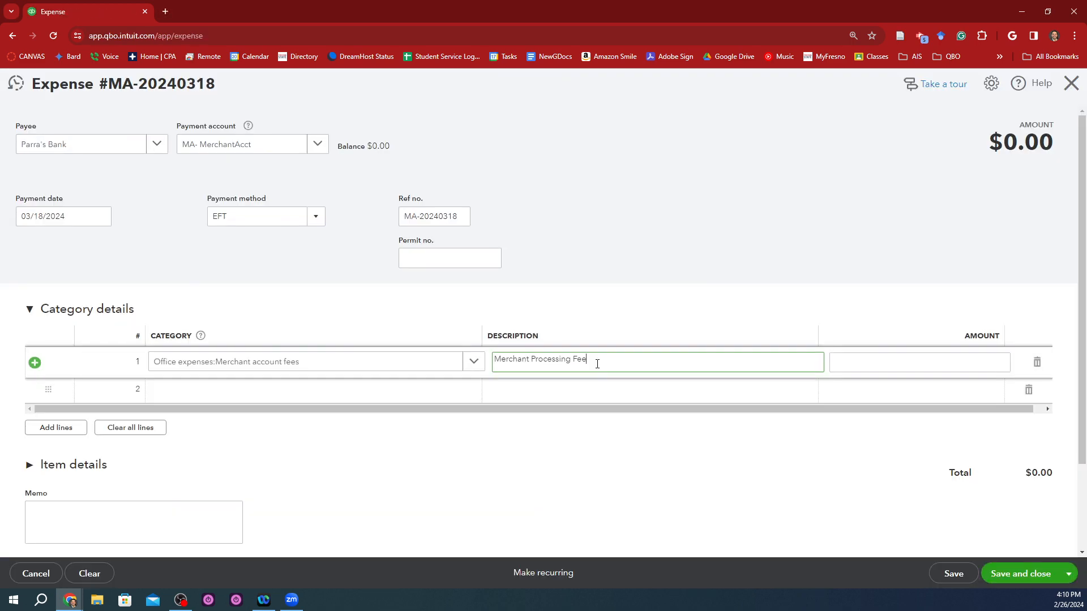
Step: Set the first category line's amount to 166.03, copied from cell E10 of the statement
key(Tab)
key(alt+Tab)
key(Right)
key(Right)
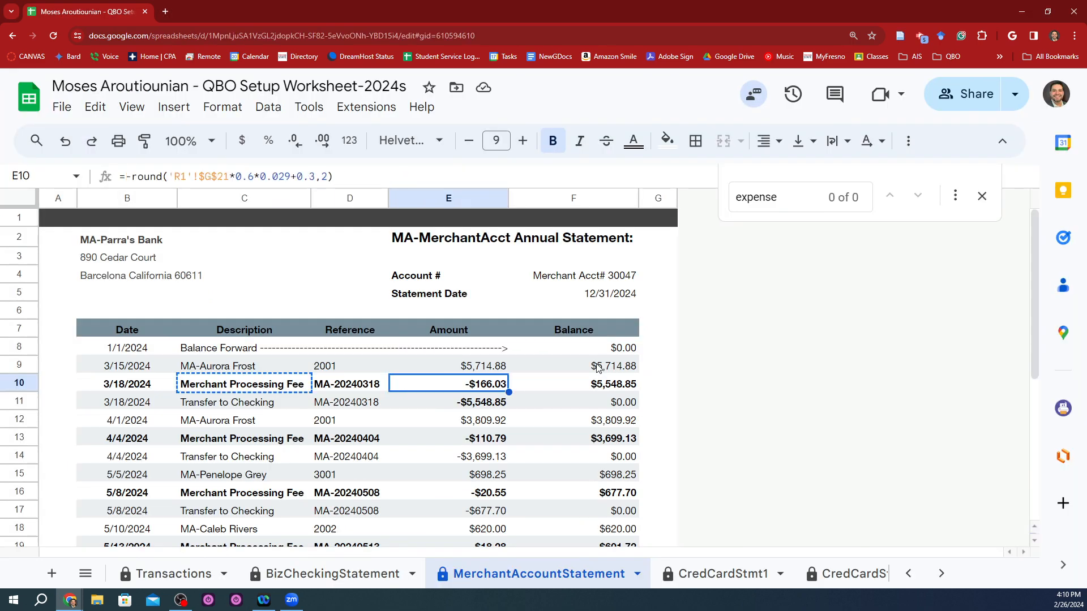
key(alt+Tab)
key(ctrl+v)
key(Tab)
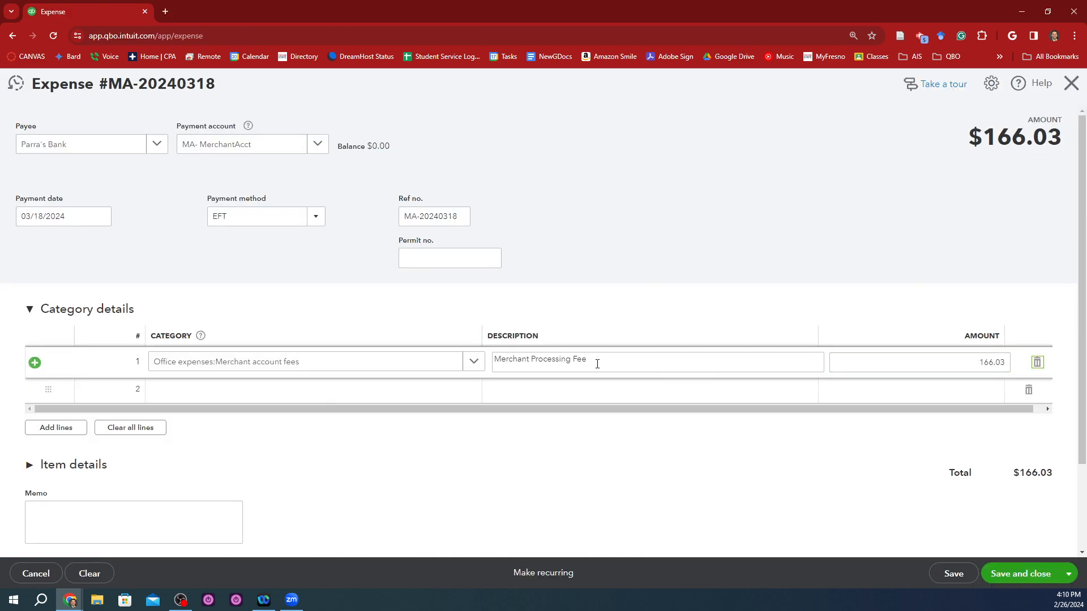
Step: Look over the expense's Item details section and collapse it again
scroll(227, 340, down, 1)
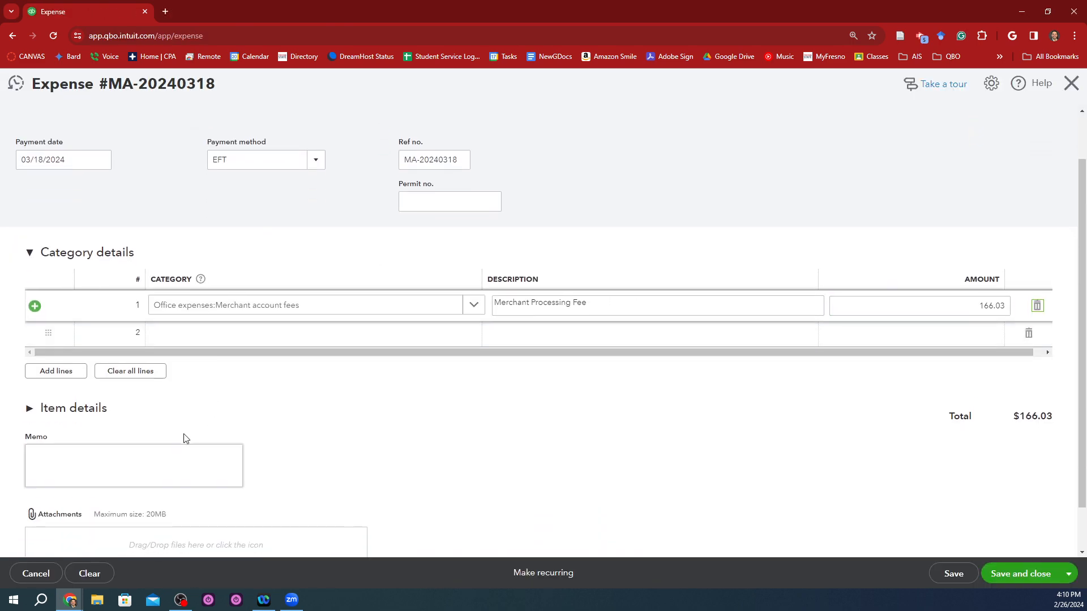
click(44, 416)
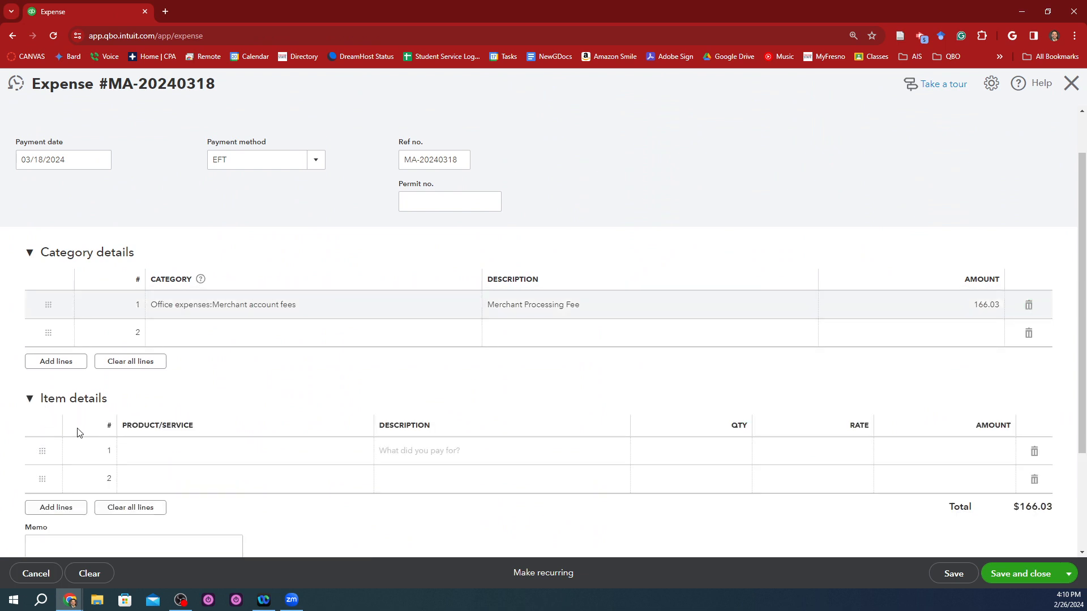
click(101, 410)
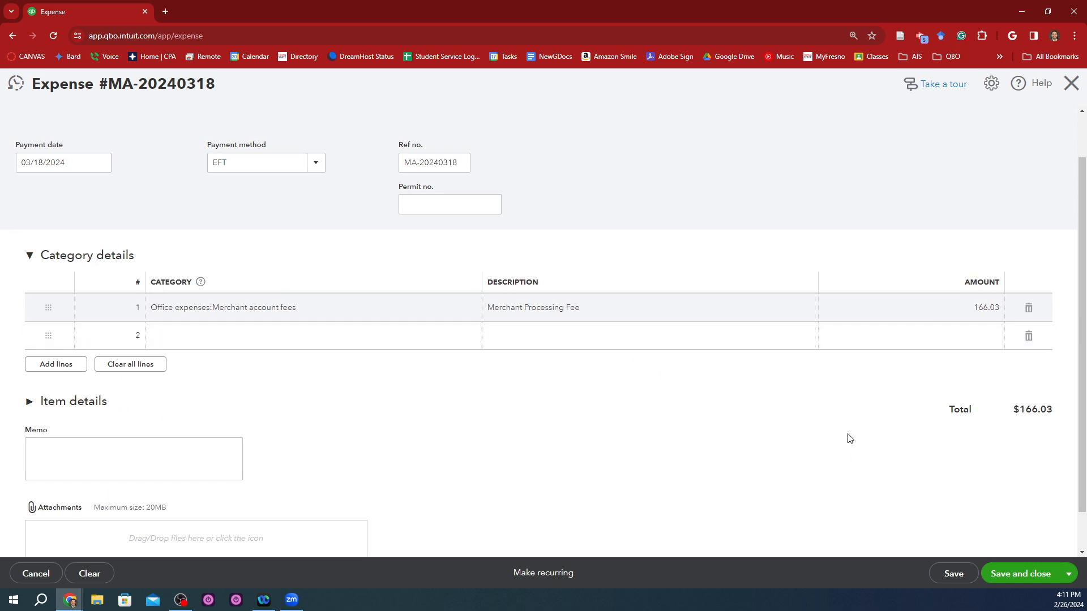
Step: Save the completed merchant fee expense and start a new one
scroll(848, 439, up, 1)
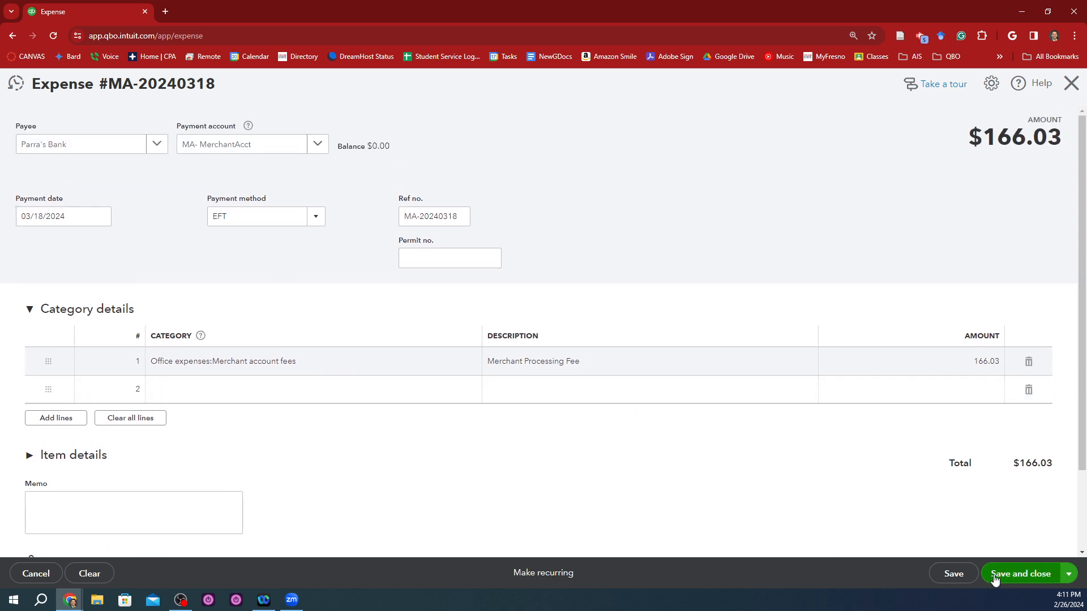
click(1069, 574)
click(1013, 551)
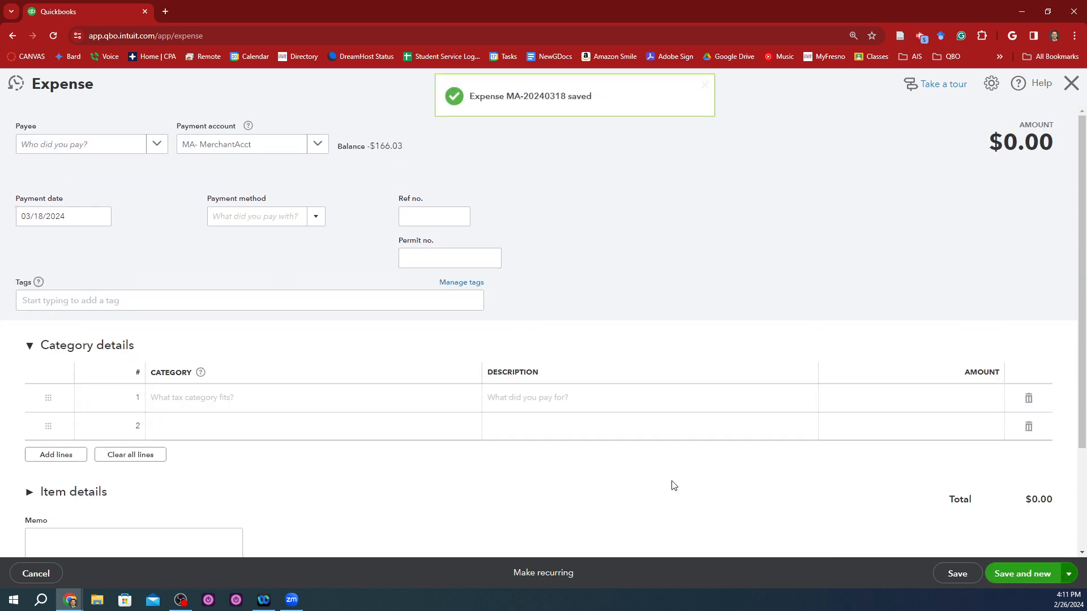
Step: Copy the 4/4/2024 Merchant Processing Fee amount in cell E13 of the statement and return to the new expense
key(alt+Tab)
key(Down)
key(Down)
key(Down)
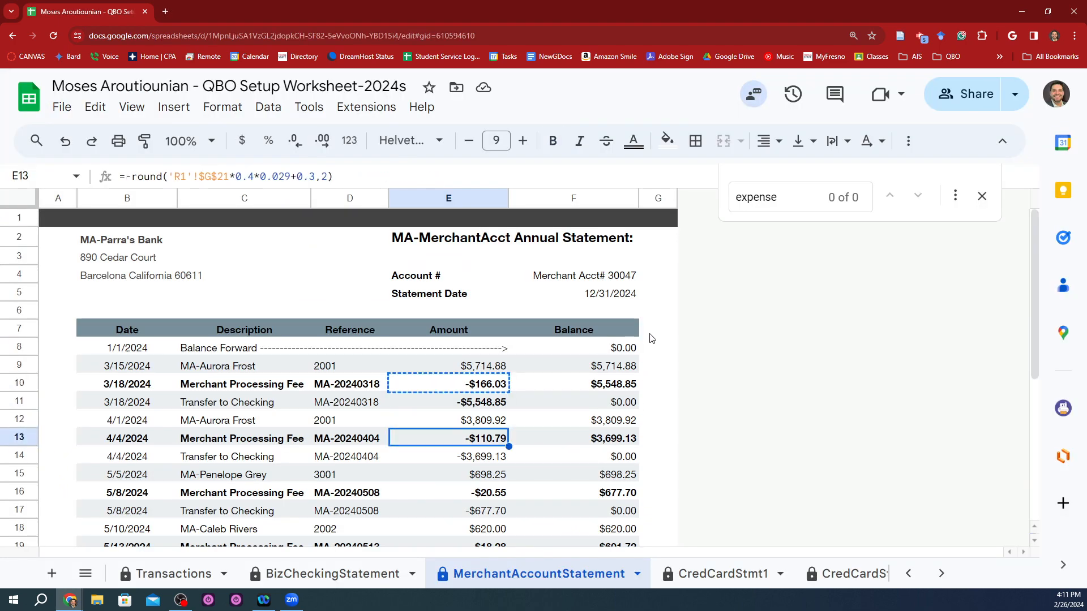
key(ctrl+c)
key(alt+Tab)
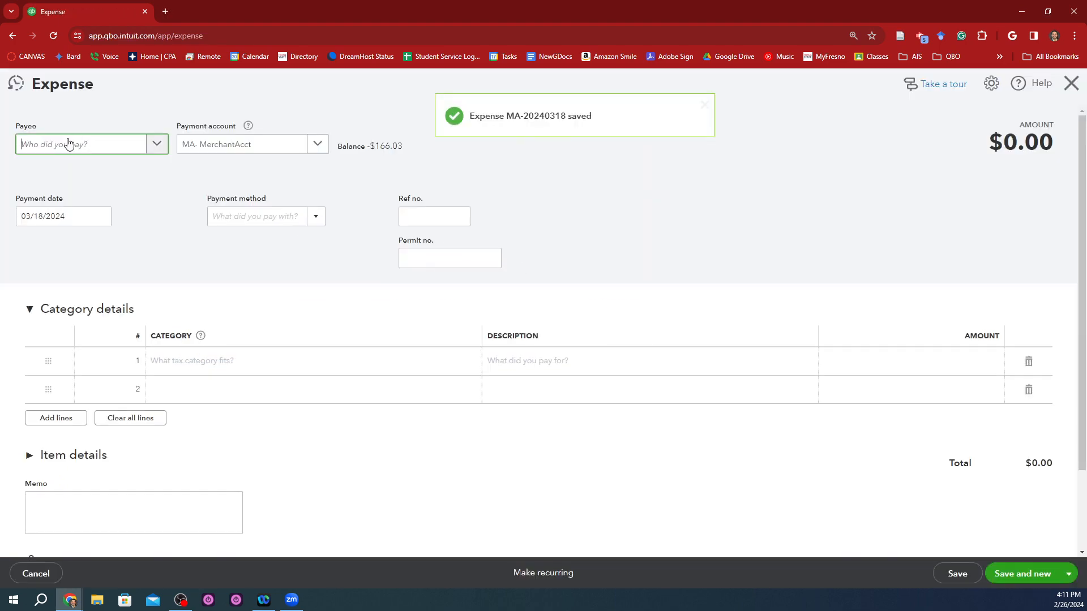
Step: Fill in the new expense's header with payee Parra's Bank, payment date 04/04/2024 and payment method EFT
text(par)
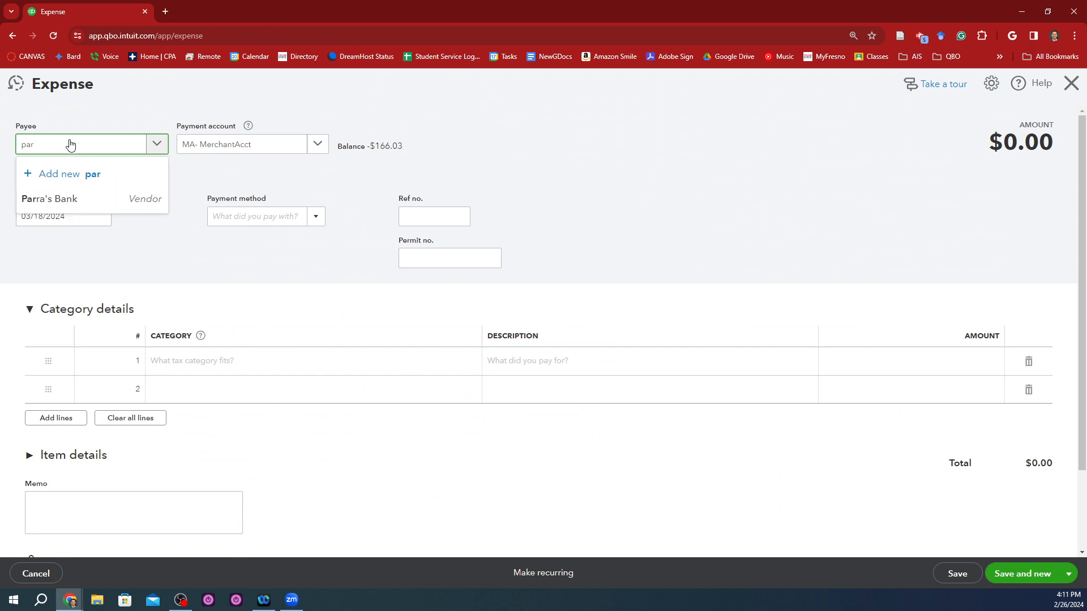
click(73, 198)
click(45, 211)
text(4)
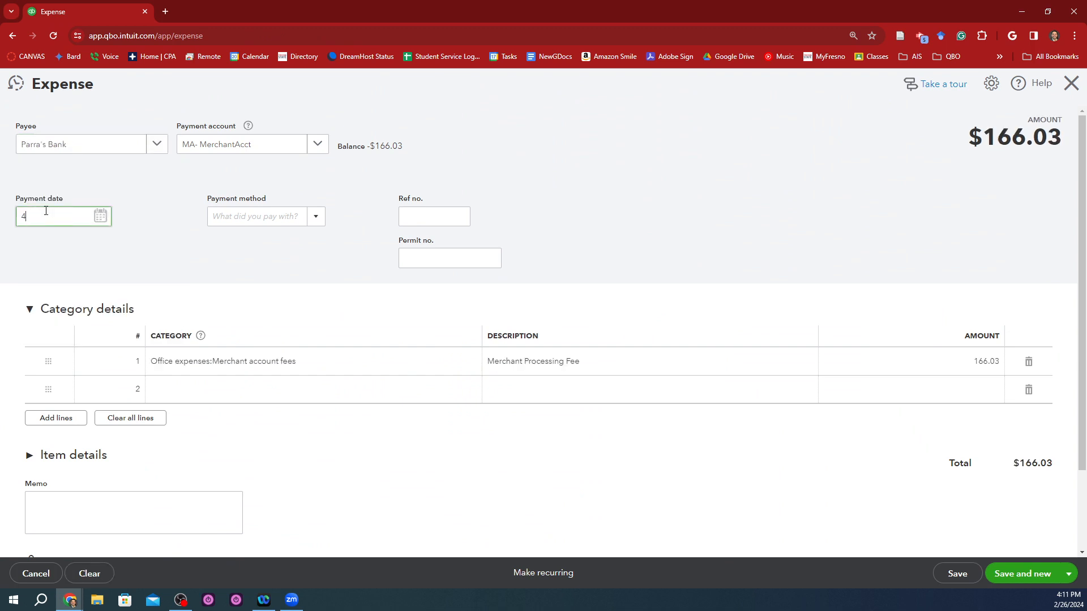
key(Tab)
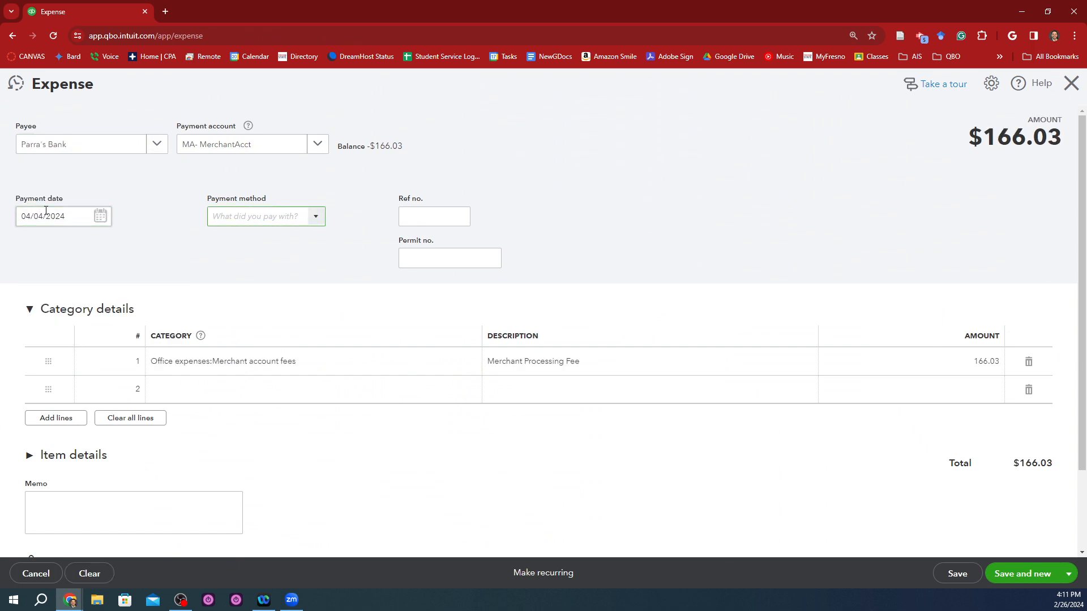
text(e)
key(Tab)
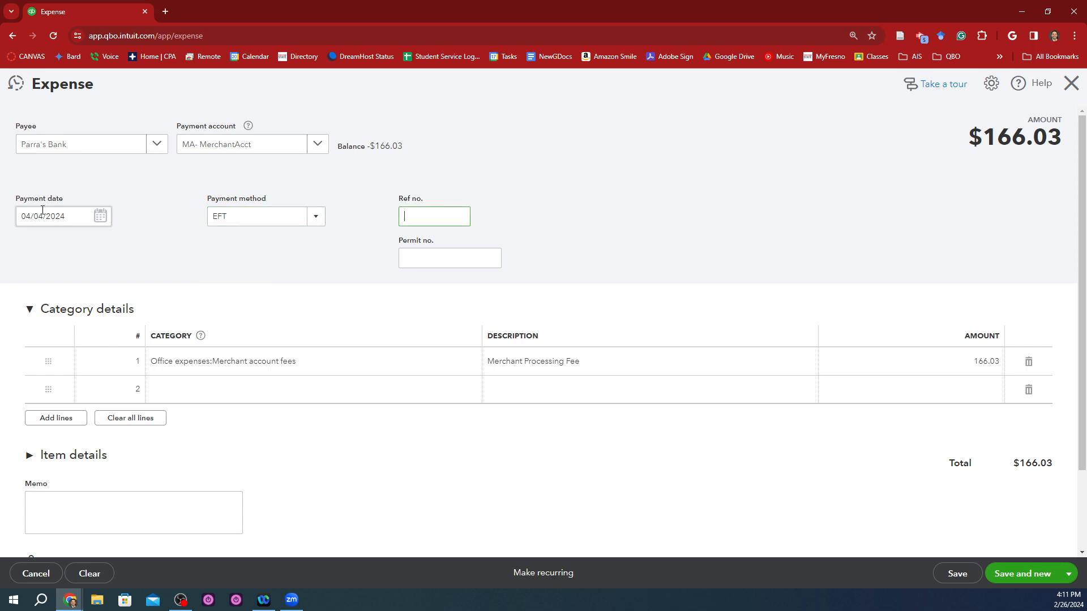
Step: Set the Merchant Processing Fee line's amount to the copied 110.79
click(899, 352)
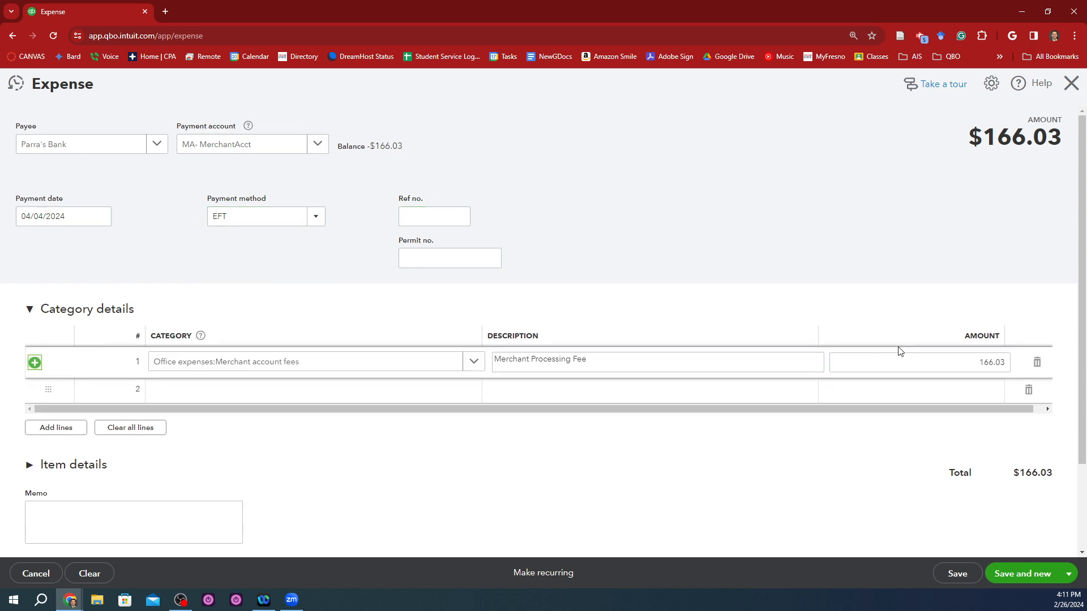
drag(945, 364, 1067, 361)
key(ctrl+v)
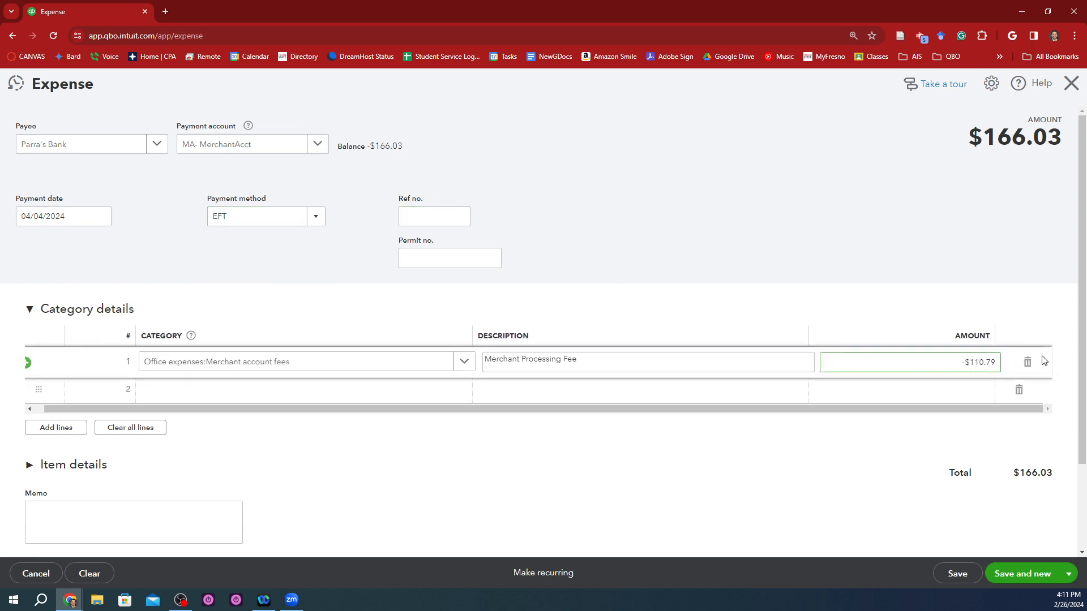
Step: Enter the statement's reference MA-20240404 from cell D13 as the Ref no., save the expense and start a new one
key(alt+Tab)
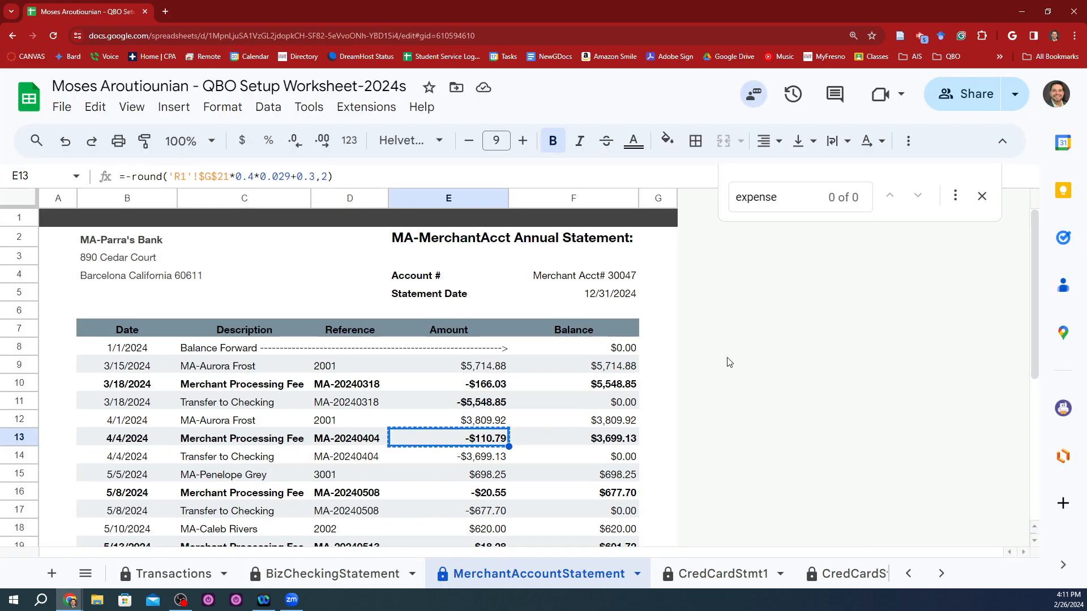
key(Left)
key(ctrl+c)
key(alt+Tab)
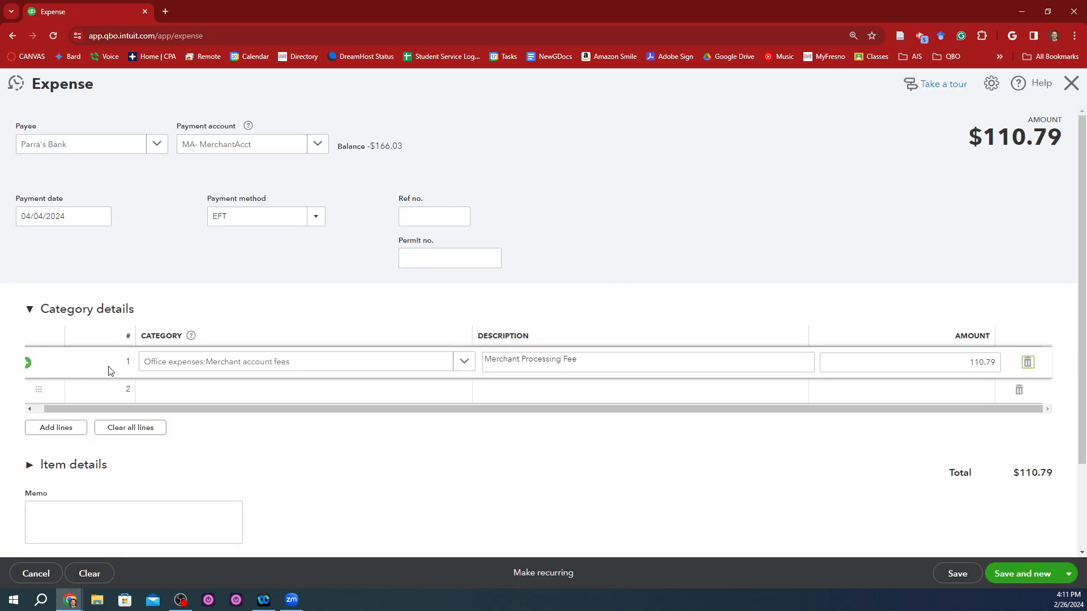
click(436, 220)
key(ctrl+v)
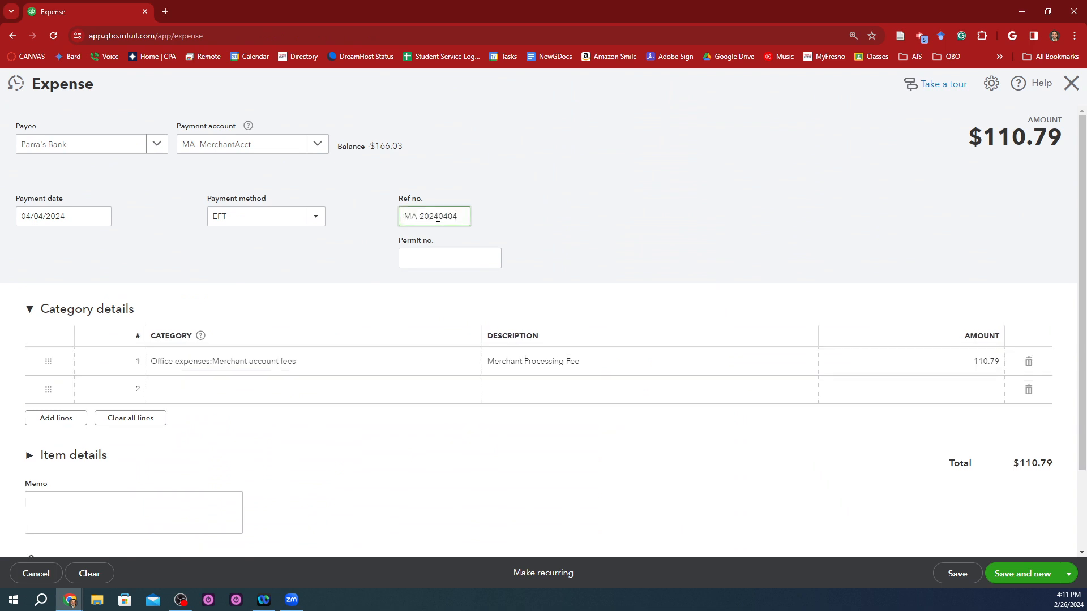
click(564, 209)
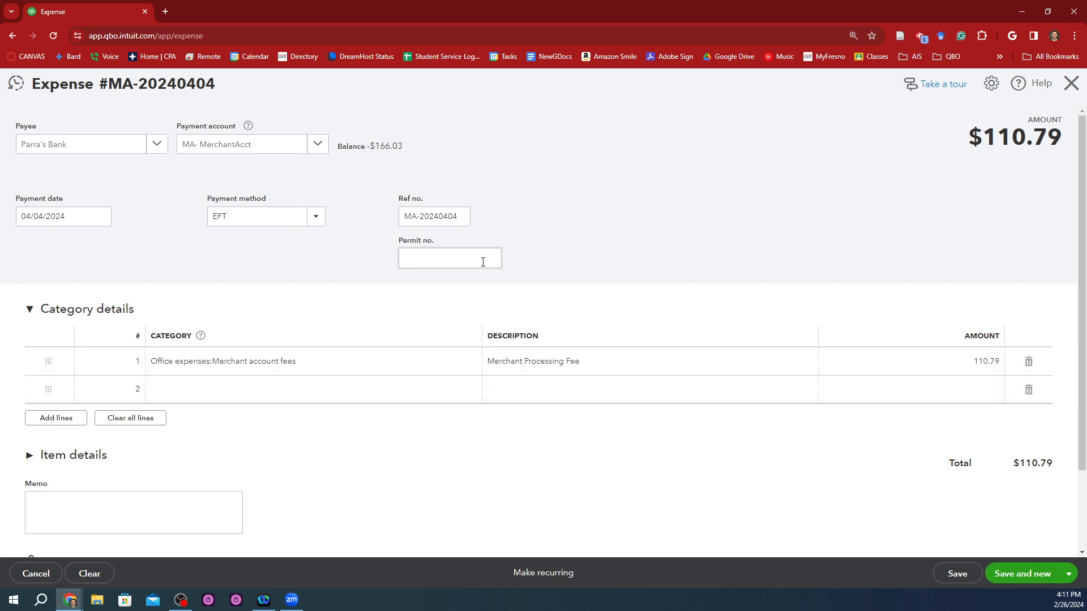
click(1006, 580)
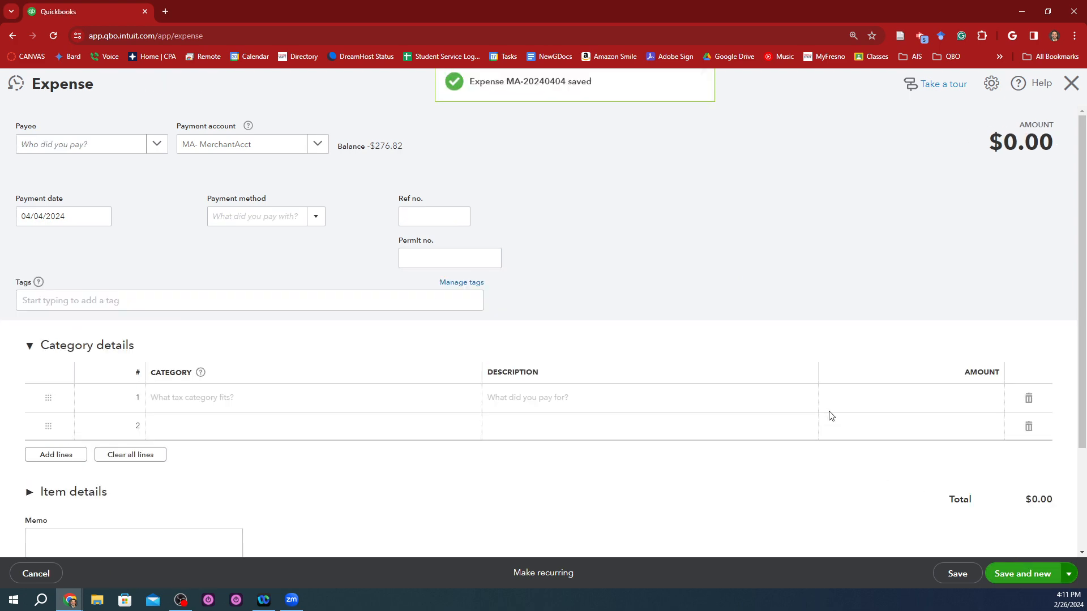
Step: Copy the 5/8/2024 fee's reference in cell D16 of the merchant statement and return to the new expense
key(alt+Tab)
click(383, 498)
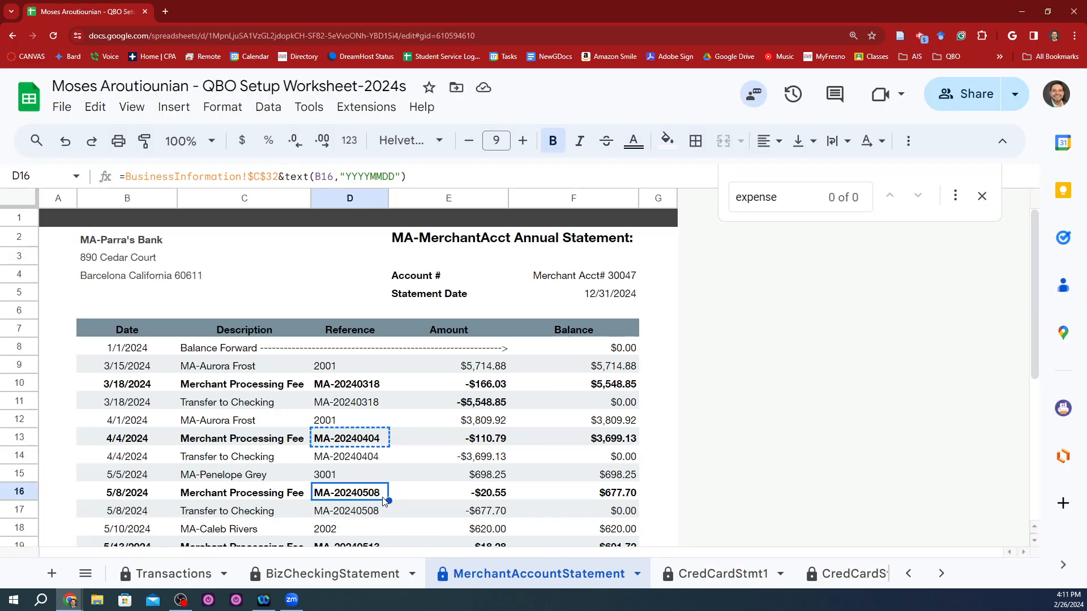
key(ctrl+c)
key(alt+Tab)
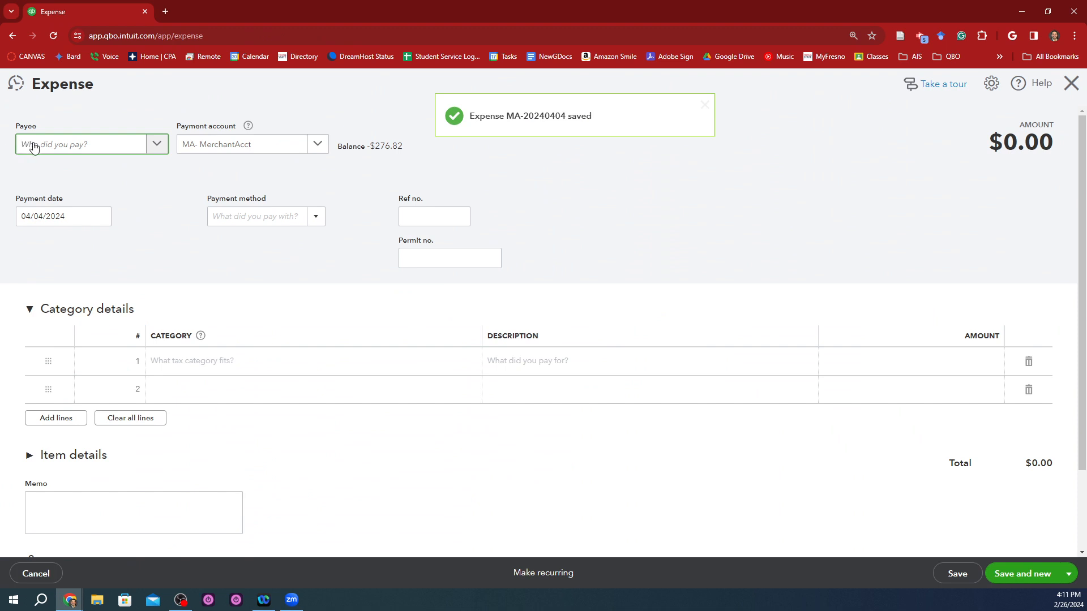
Step: Set the new expense's payee to Parra's Bank and the payment date to 05/08/2024
click(42, 151)
text(parr)
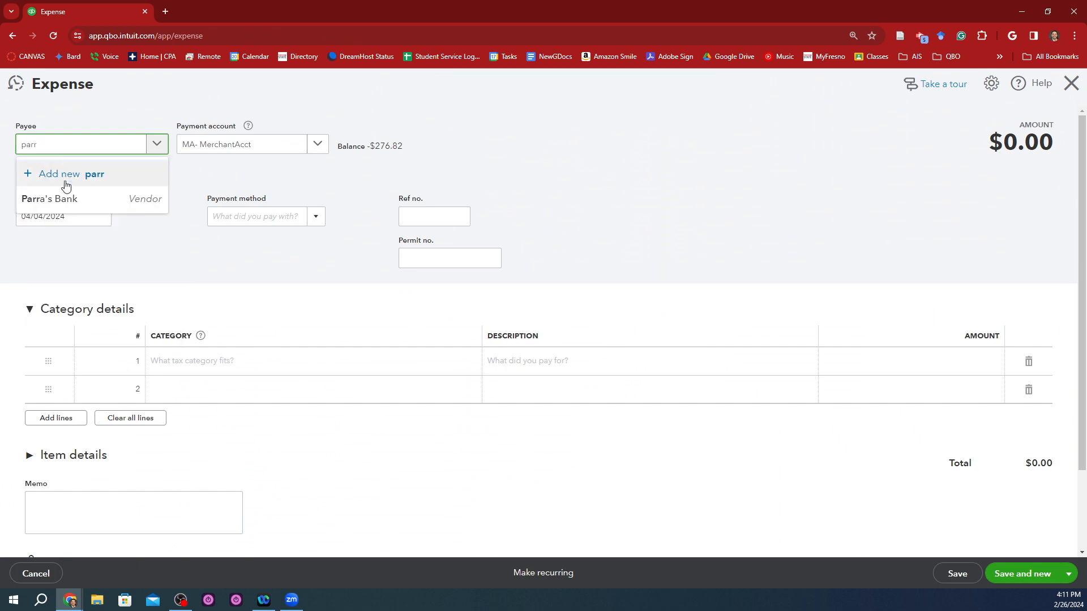
click(65, 198)
click(59, 214)
key(BackSpace)
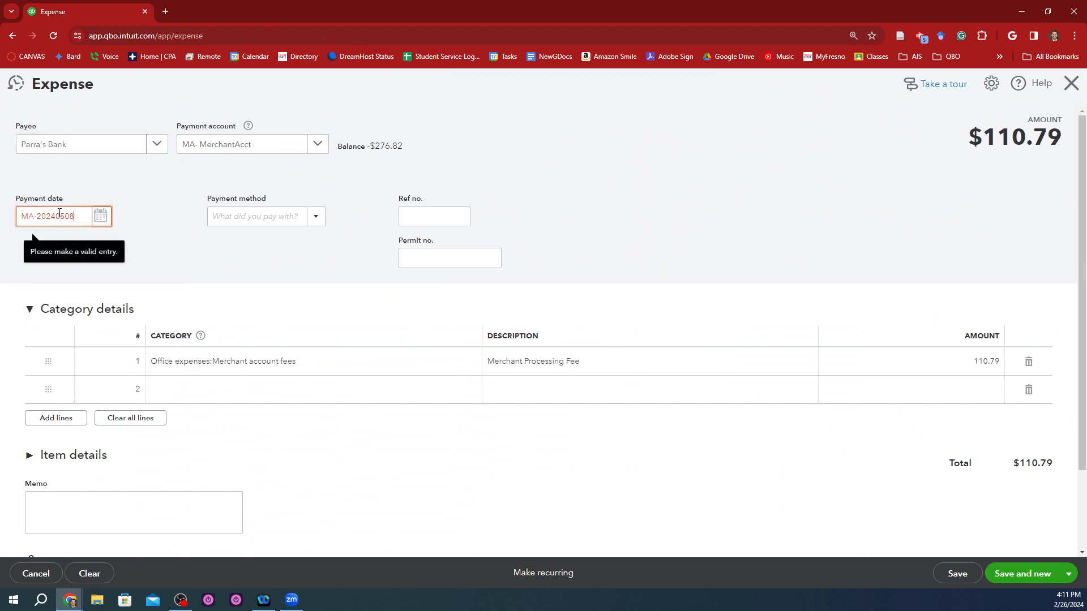
text(5/08/202)
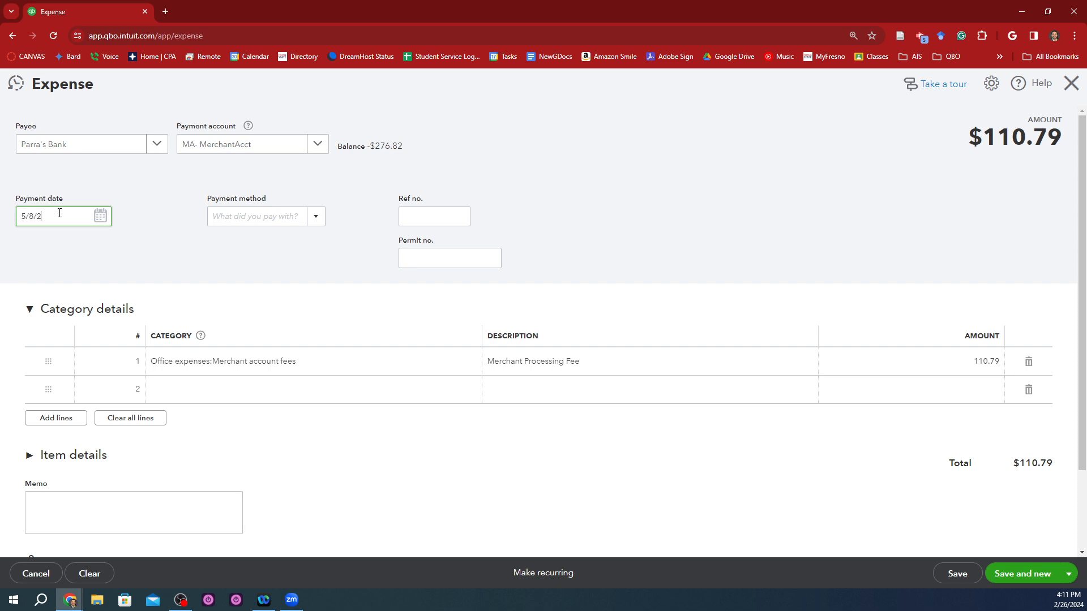
text(4)
key(Tab)
Step: Set the payment method to the existing EFT and enter the copied reference MA-20240508 as the Ref no
text(eft)
key(Tab)
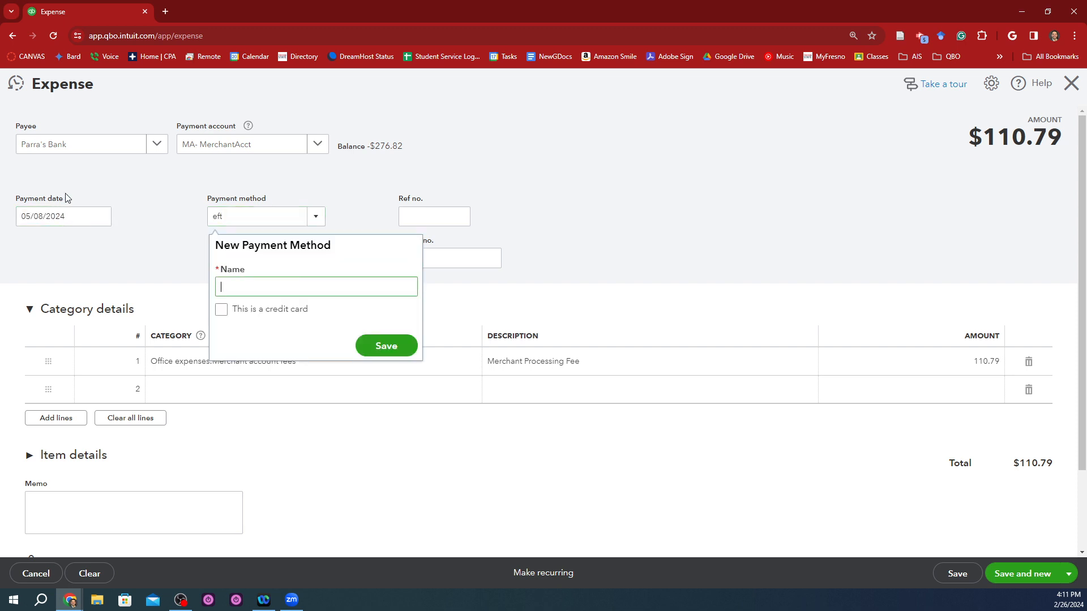
key(Escape)
text(EFT)
key(Tab)
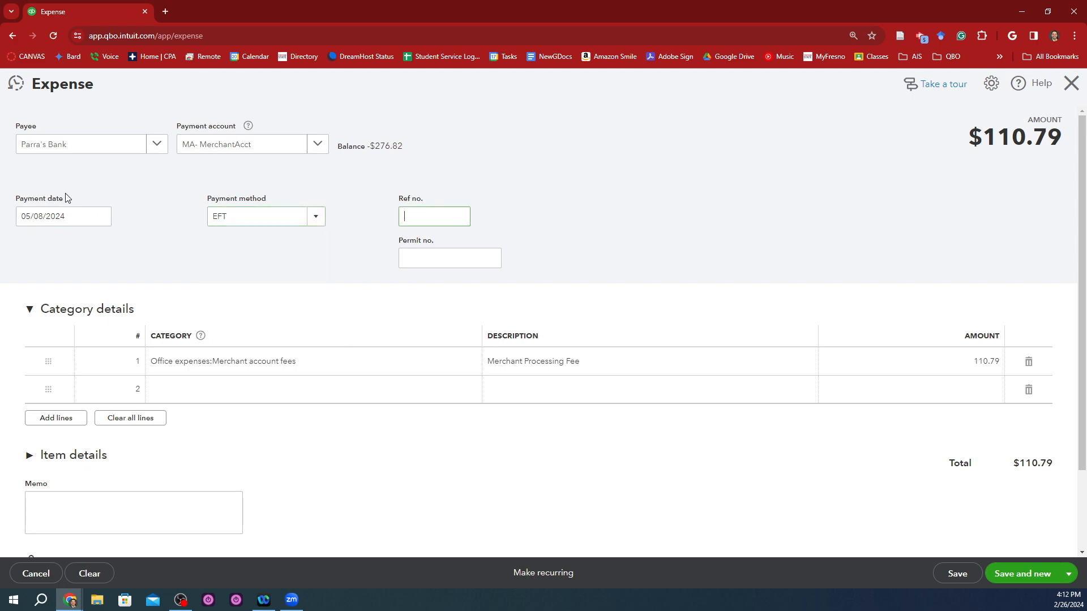
key(ctrl+v)
key(Tab)
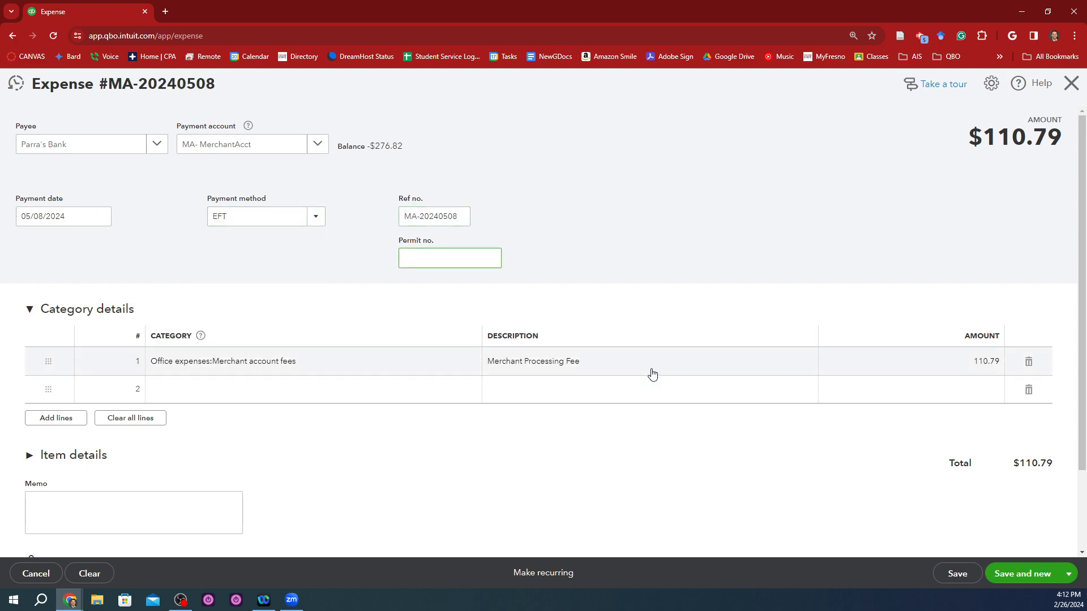
Step: Copy the 5/8/2024 fee amount from cell E16 of the statement and set the expense line's amount to 20.55
key(alt+Tab)
key(Right)
key(Right)
key(Left)
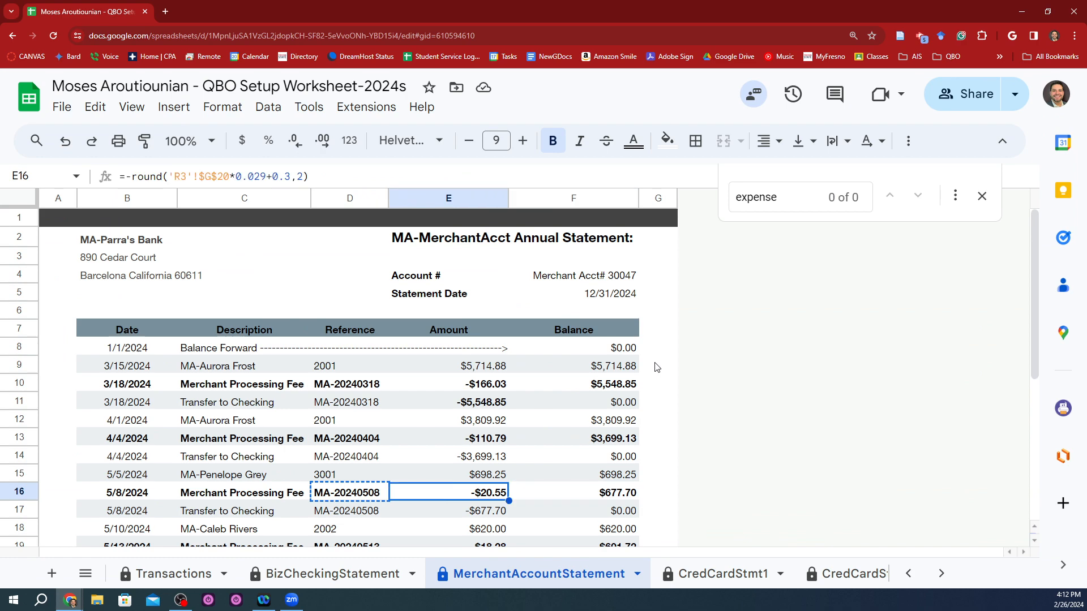
key(ctrl+c)
key(alt+Tab)
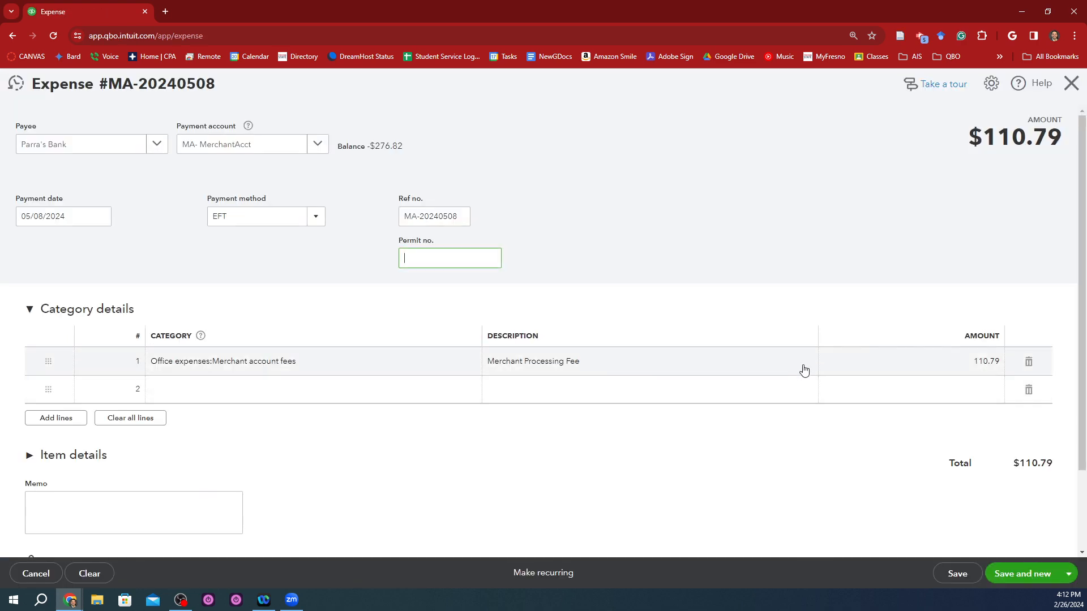
click(872, 360)
key(ctrl+v)
key(Tab)
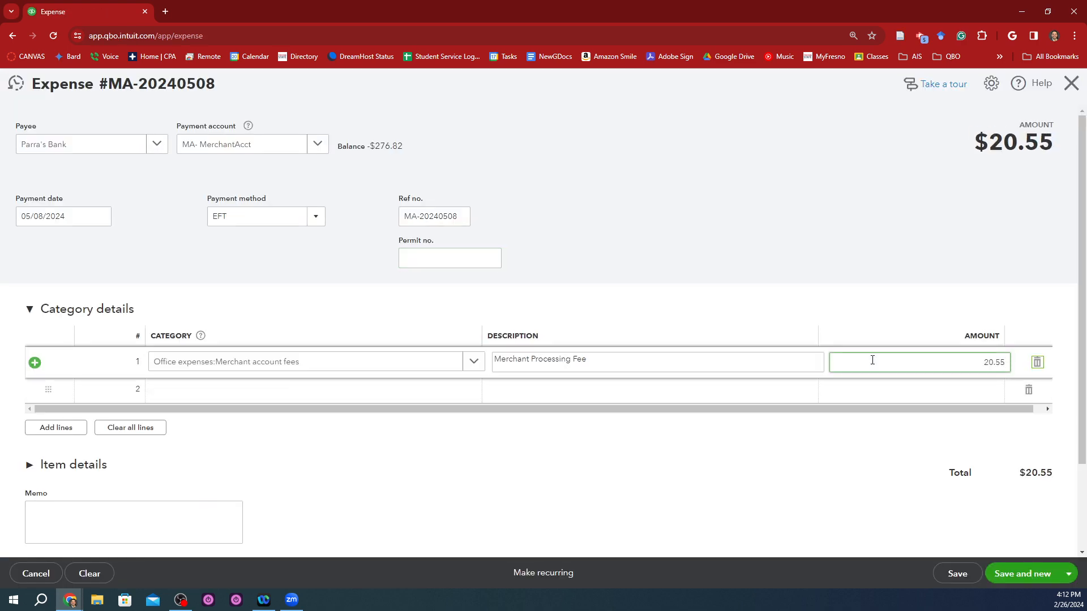
Step: Save the expense and start a new one with Parra's Bank as payee
click(1034, 586)
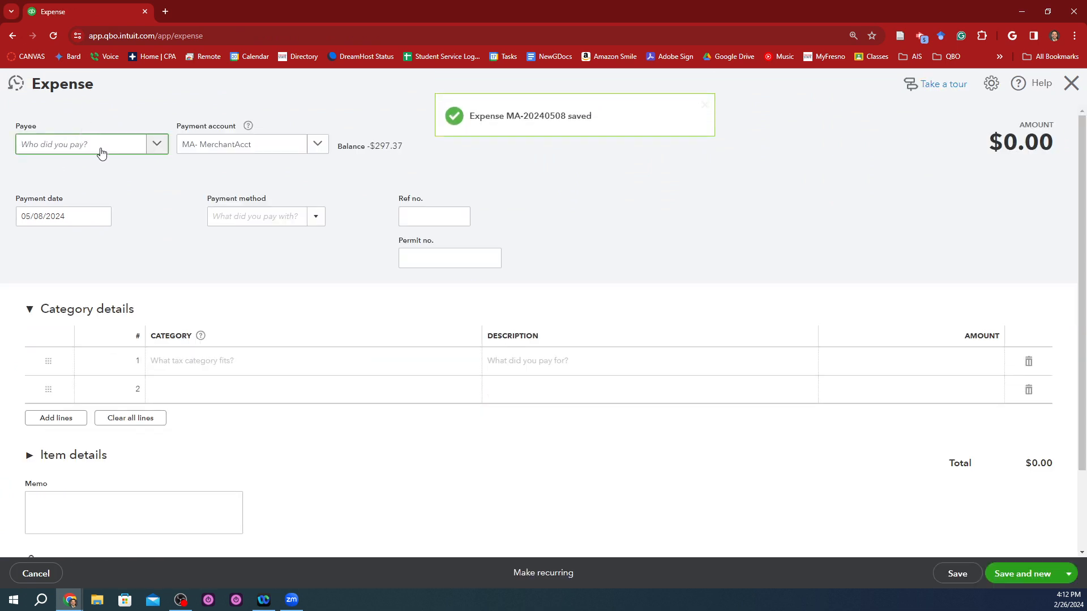
text(par)
key(Tab)
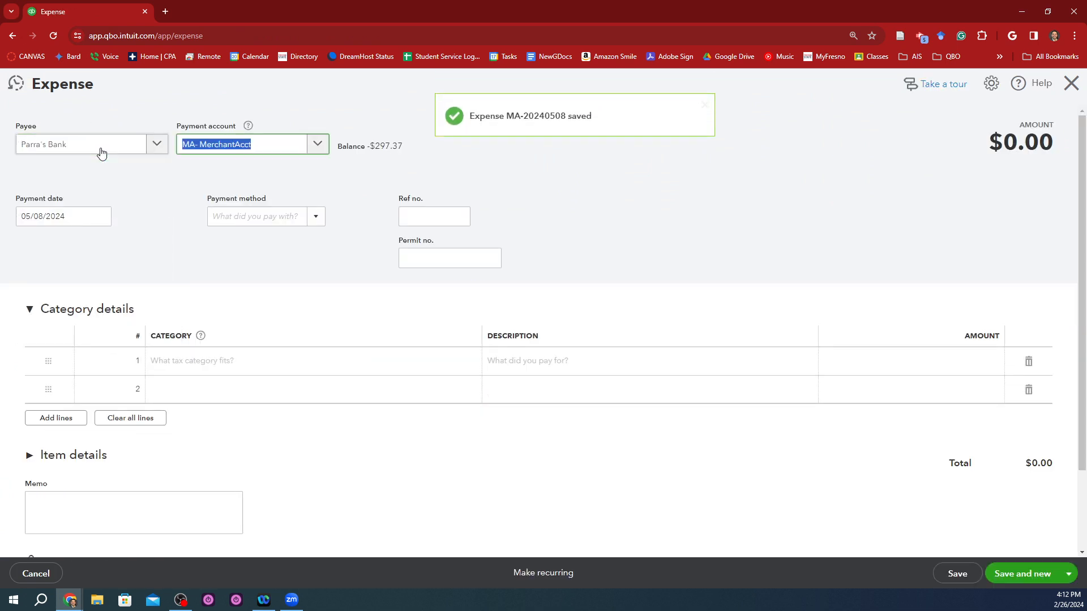
Step: Copy the 5/13/2024 fee amount from cell E19 of the statement and set the expense line's amount to 18.28
key(alt+Tab)
key(Down)
key(Down)
key(Down)
key(Down)
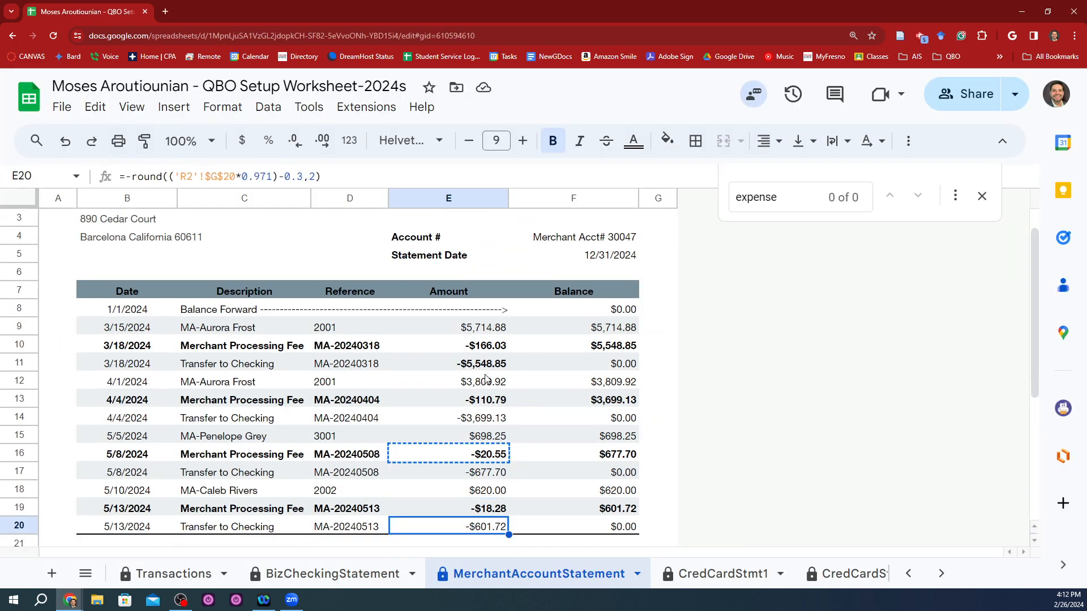
key(Up)
key(ctrl+c)
key(alt+Tab)
click(860, 355)
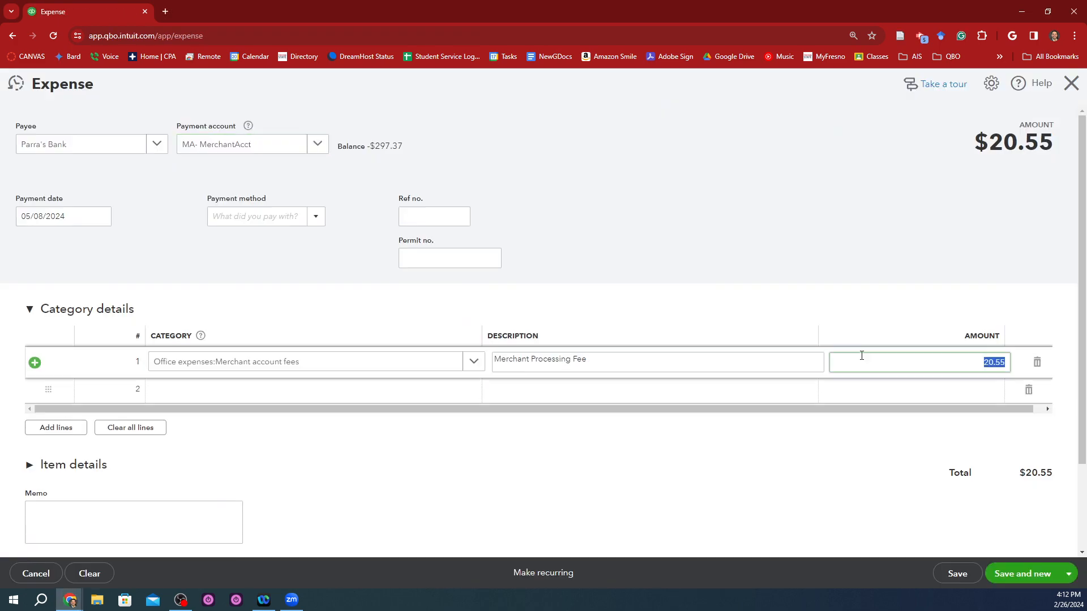
key(ctrl+v)
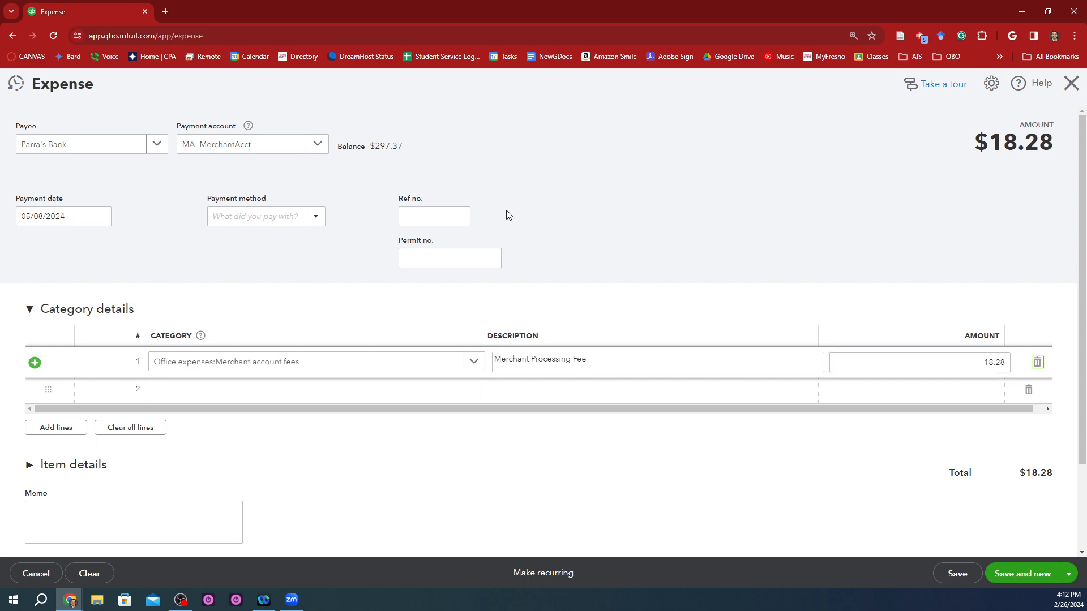
Step: Choose EFT as the expense's payment method
click(305, 219)
text(ef)
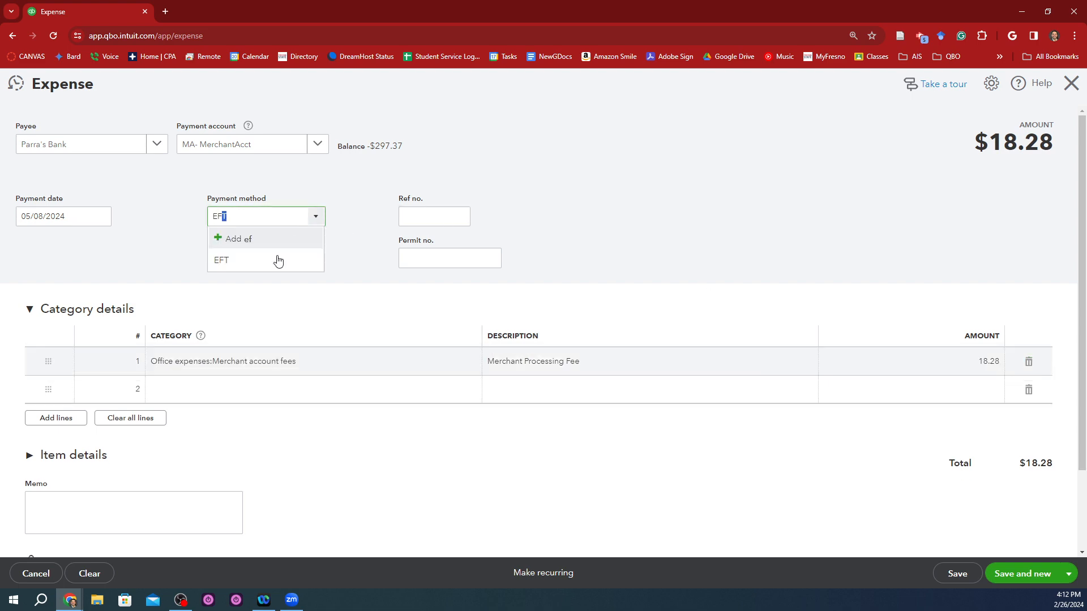
click(276, 259)
Step: Copy the fee's date from cell B19 of the statement into the payment date, making it 05/13/2024
key(alt+Tab)
key(Home)
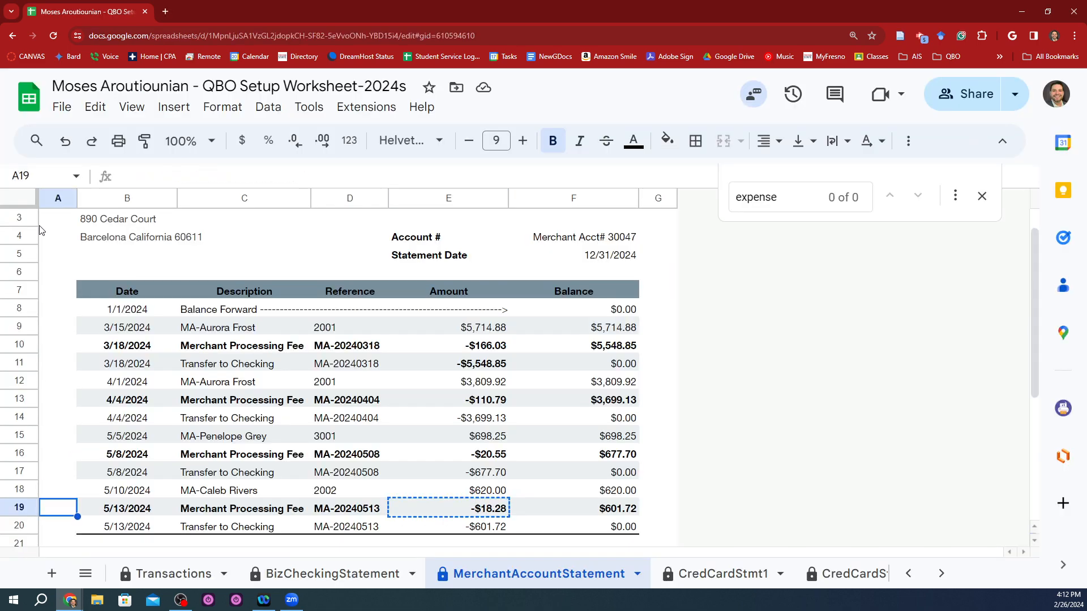
key(Right)
key(ctrl+c)
key(alt+Tab)
key(ctrl+v)
key(Tab)
key(Tab)
key(Tab)
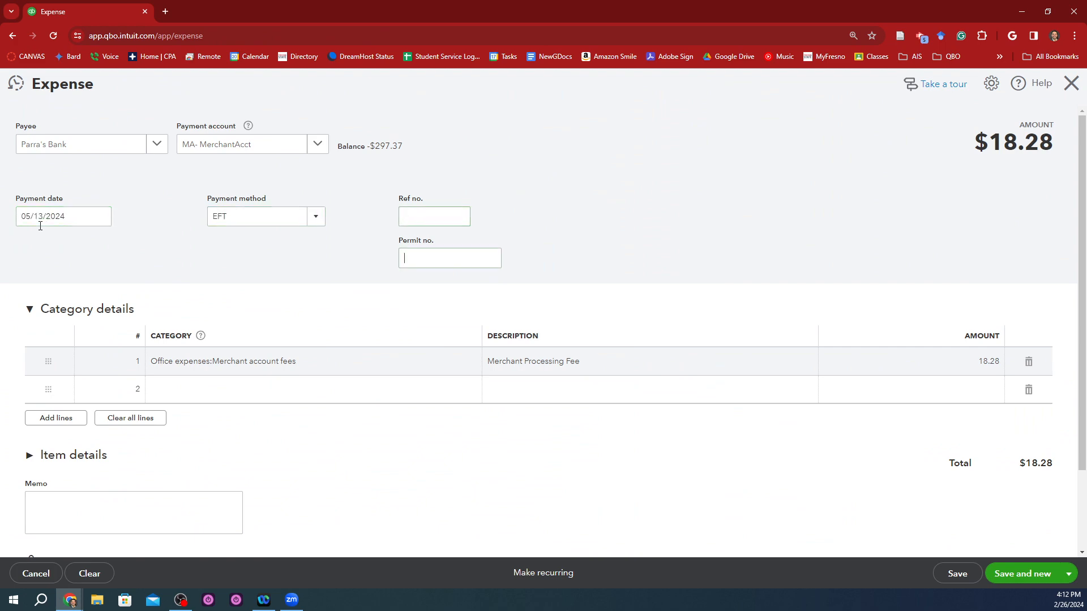
Step: Enter the statement's reference MA-20240513 from cell D19 as the Ref no., and save and close the expense
key(alt+Tab)
key(Right)
key(Right)
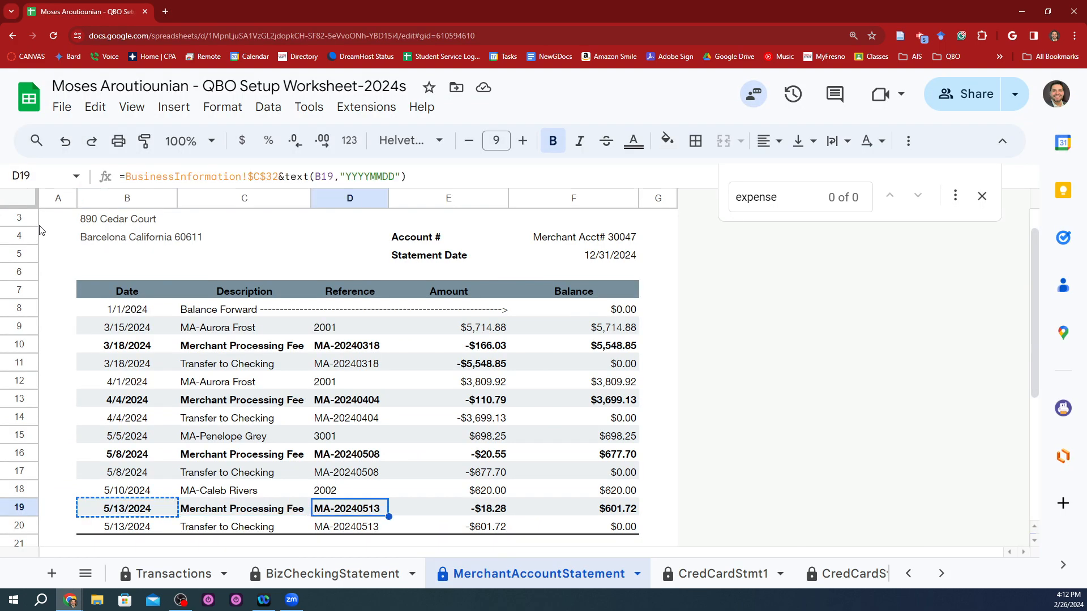
key(ctrl+c)
key(alt+Tab)
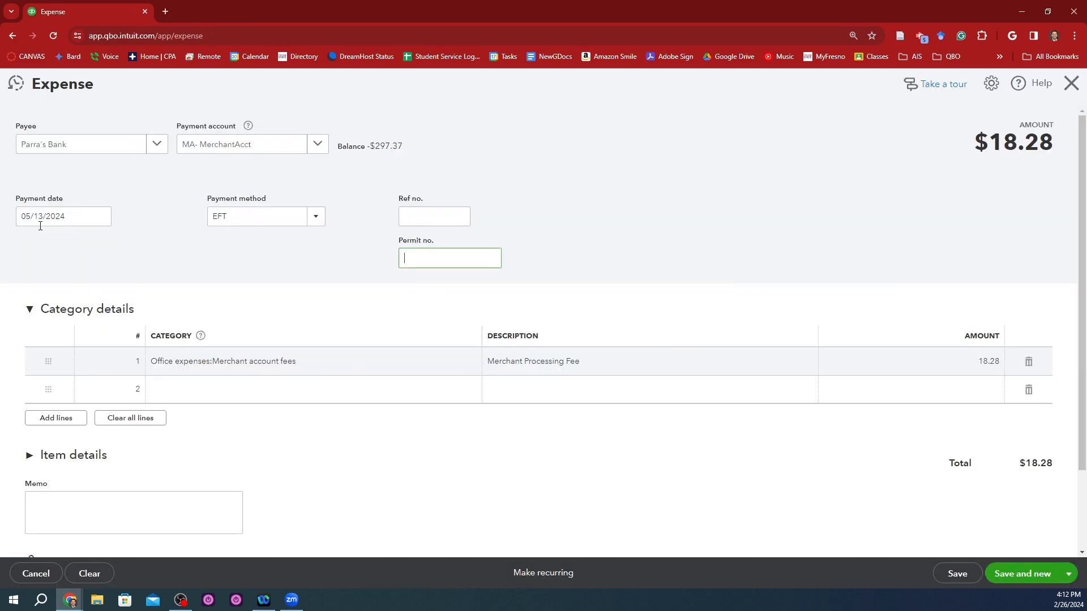
click(468, 218)
key(ctrl+v)
click(671, 189)
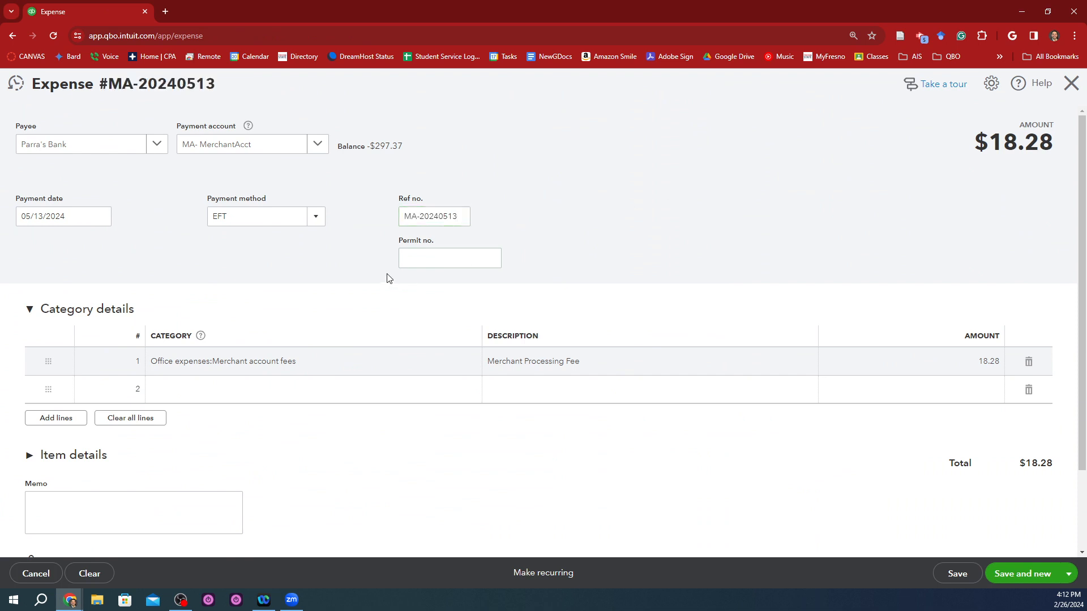
double_click(429, 220)
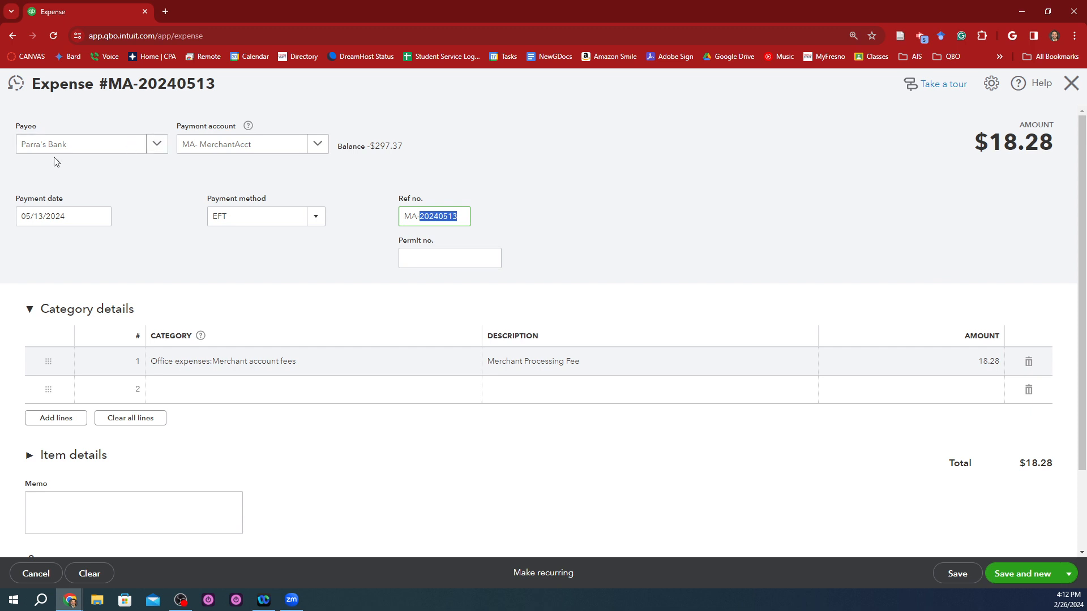
click(1071, 573)
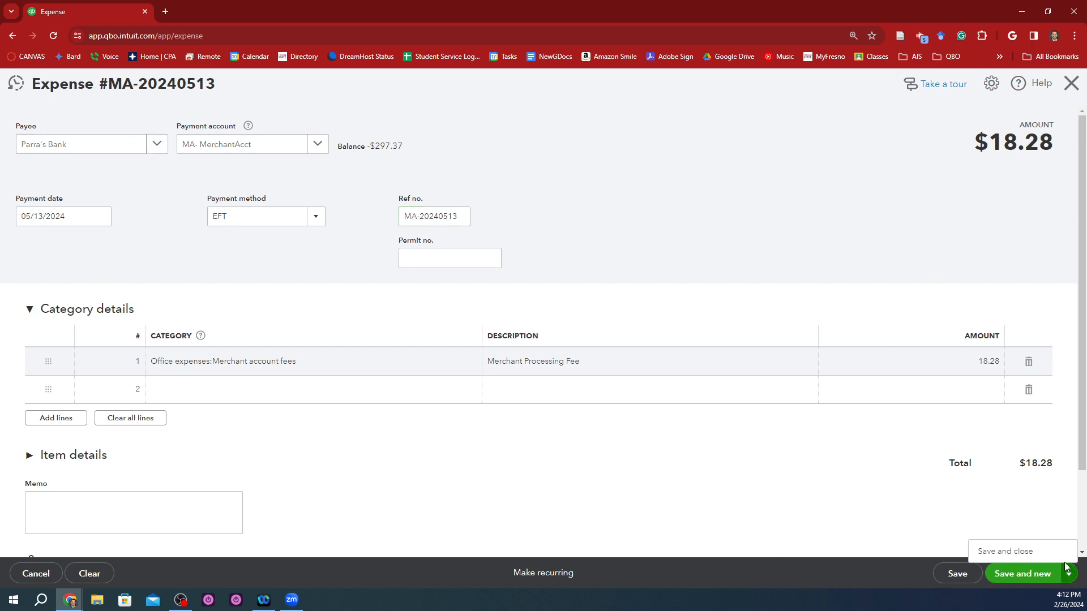
click(1043, 554)
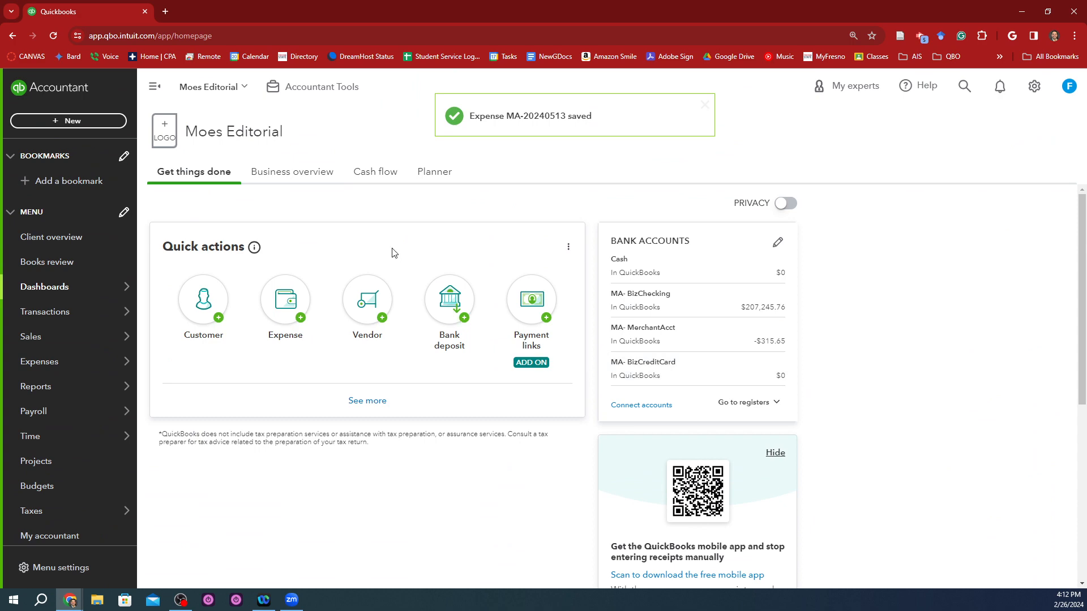
Step: Check the Merchant Fees total in the summary below the merchant account statement's transactions
key(alt+Tab)
scroll(583, 510, down, 5)
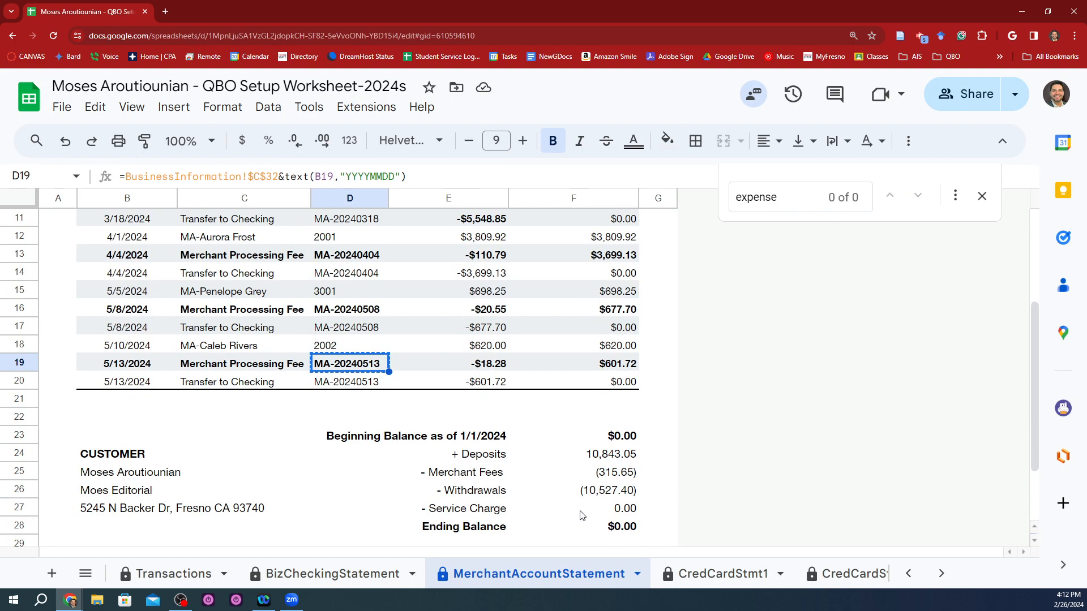
click(584, 474)
Step: Return to the Transactions sheet and select the date in row 28 for the Parra's Bank credit card expense, reference 202404a
click(573, 499)
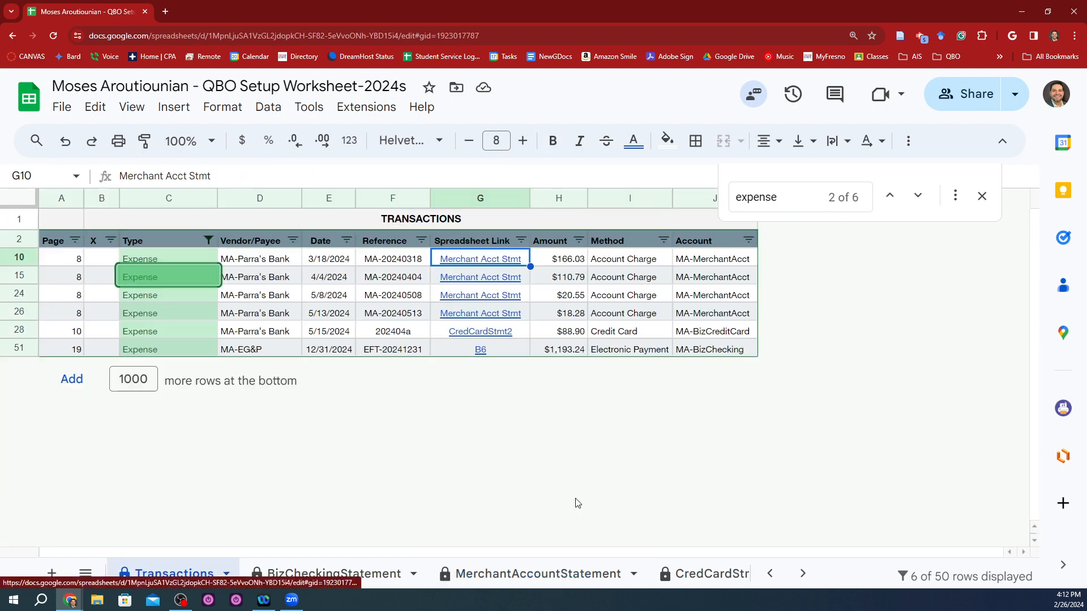
click(481, 334)
key(Left)
key(Left)
key(Left)
key(Left)
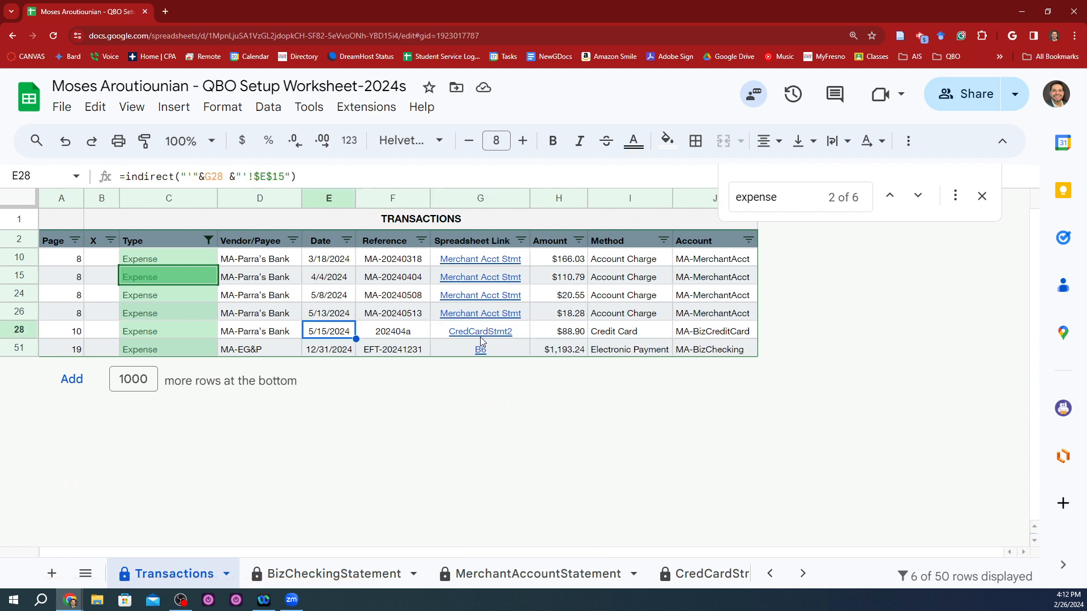
Step: Bold the amount in H28 of the Parra's Bank credit card expense
key(Right)
key(Right)
key(Right)
key(Right)
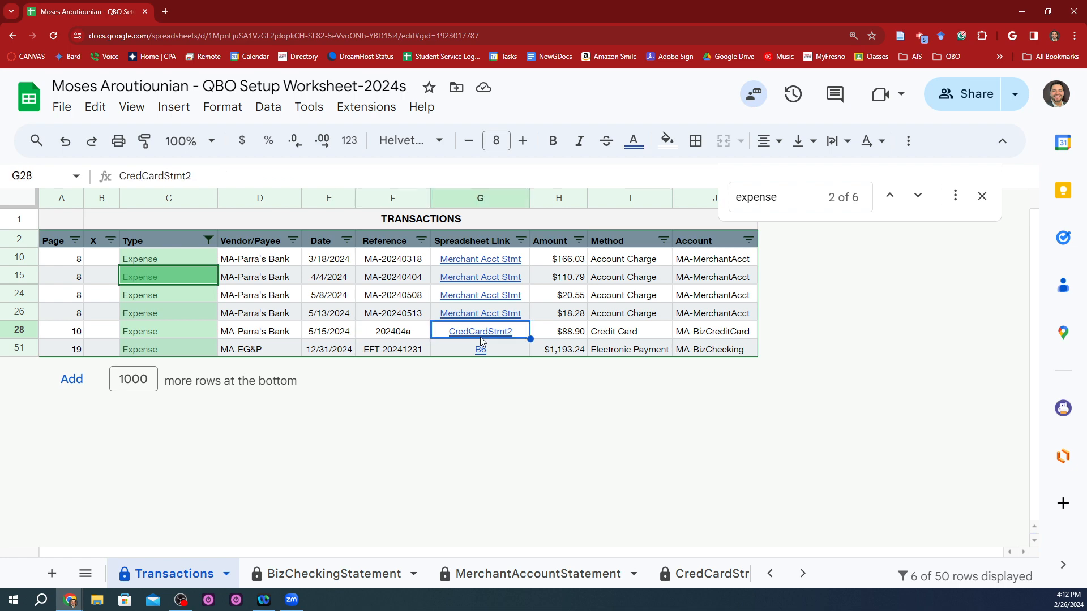
key(Left)
click(506, 337)
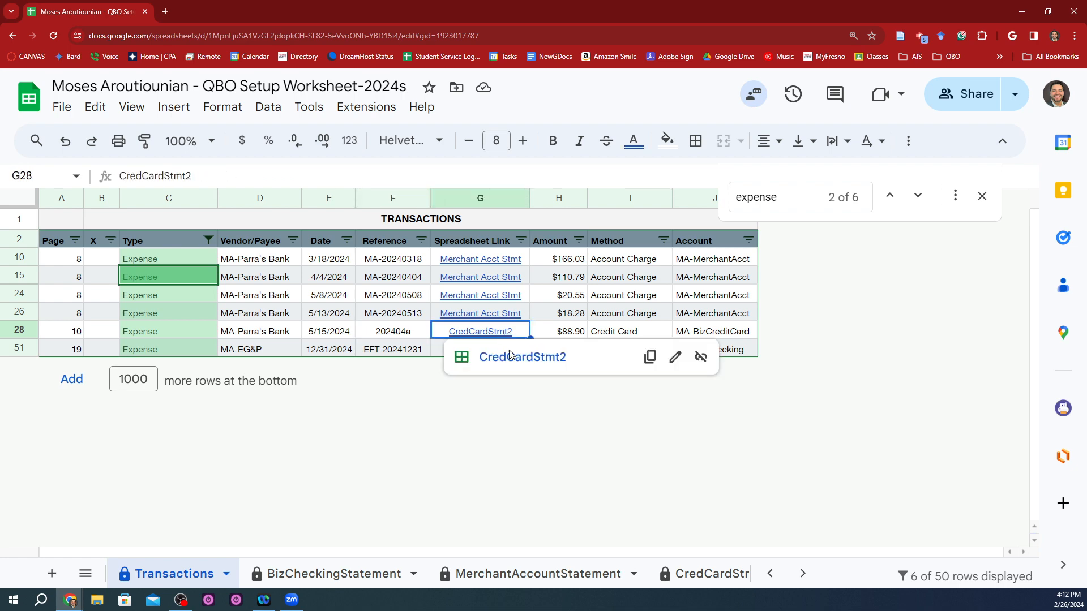
click(546, 324)
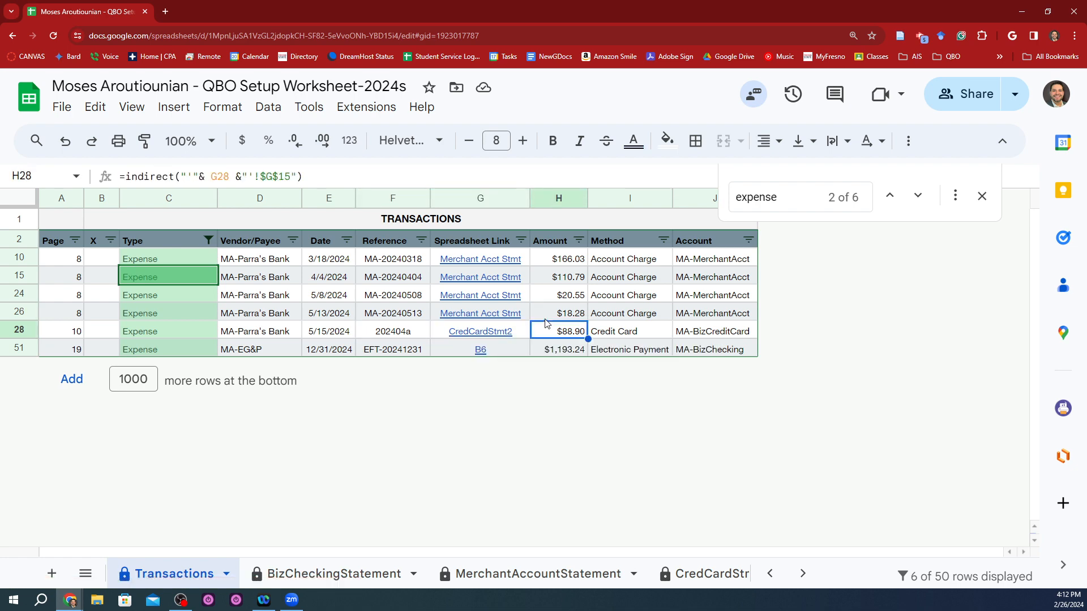
key(ctrl+b)
key(Return)
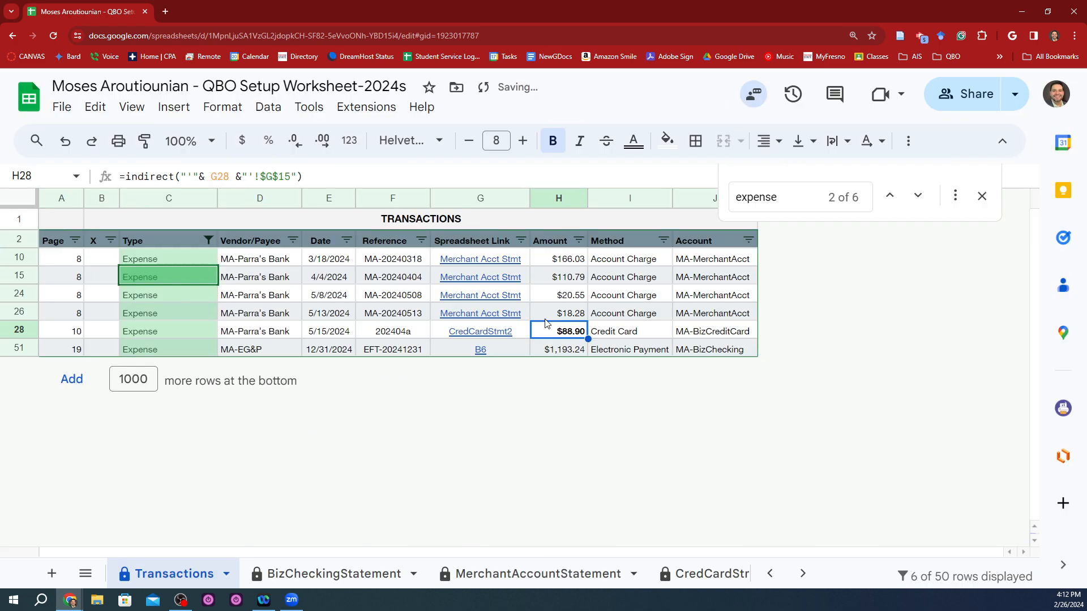
Step: Open the linked CredCardStmt2 sheet from row 28 and select the Interest Expense amount in G15
click(501, 335)
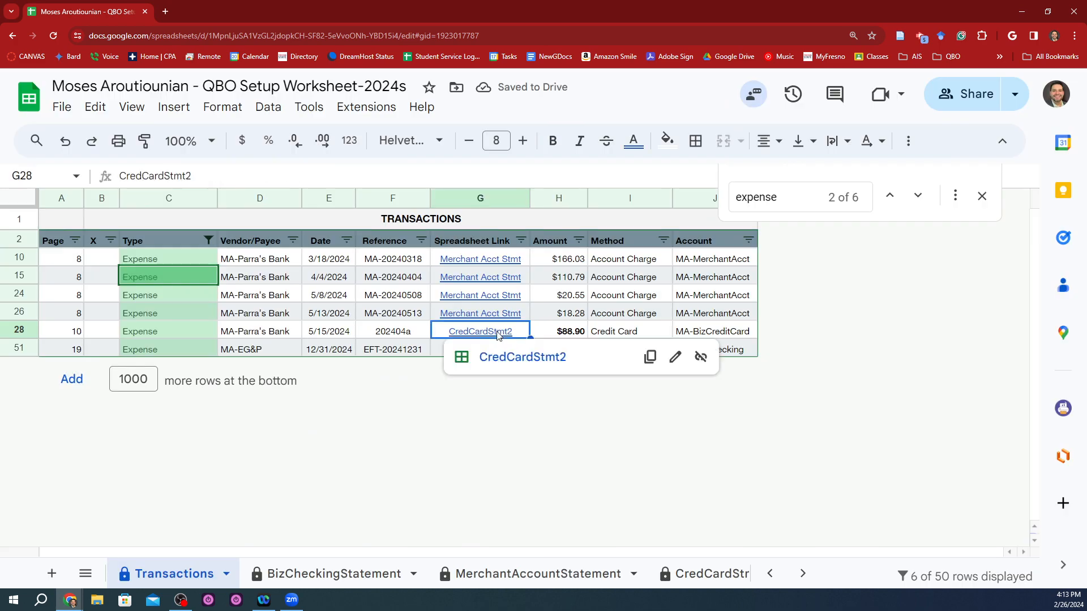
click(512, 361)
scroll(509, 358, down, 2)
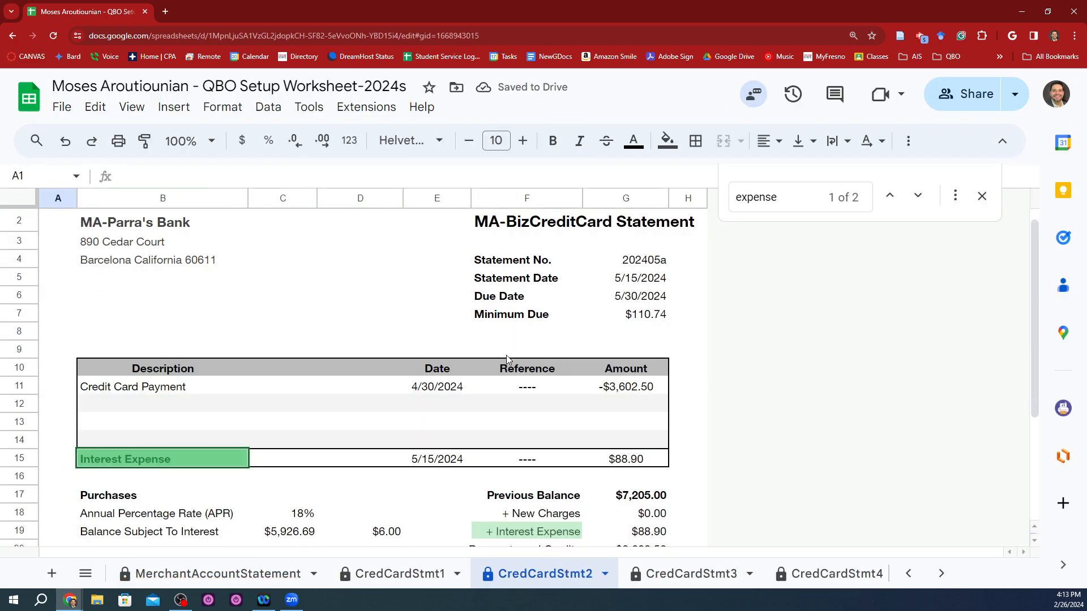
click(603, 385)
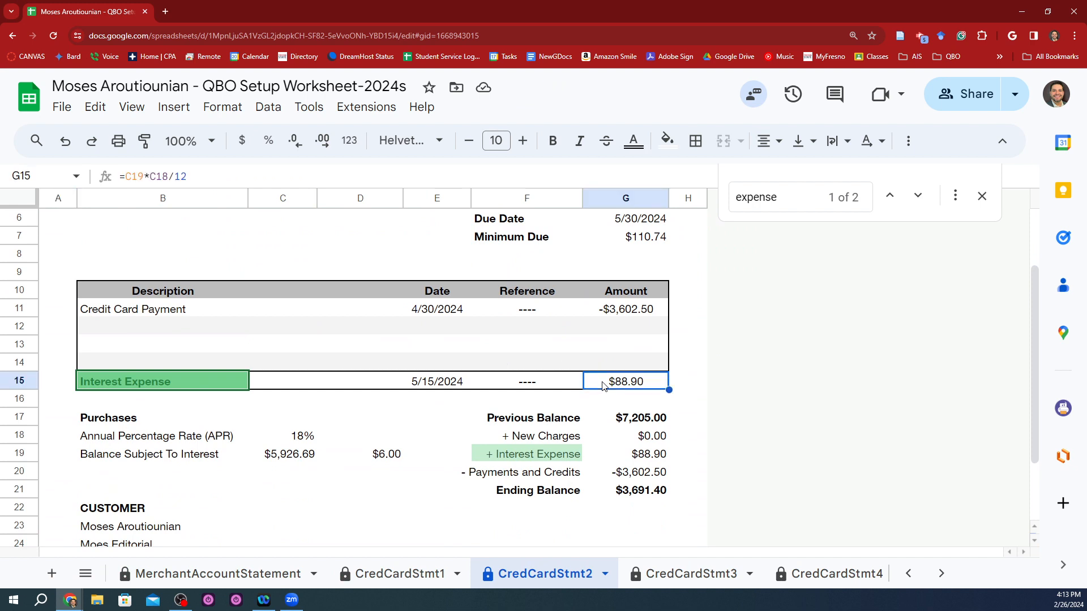
Step: Examine the credit card statement's transaction rows, from the Credit Card Payment through the Interest Expense line's description, date and reference
key(Home)
key(Right)
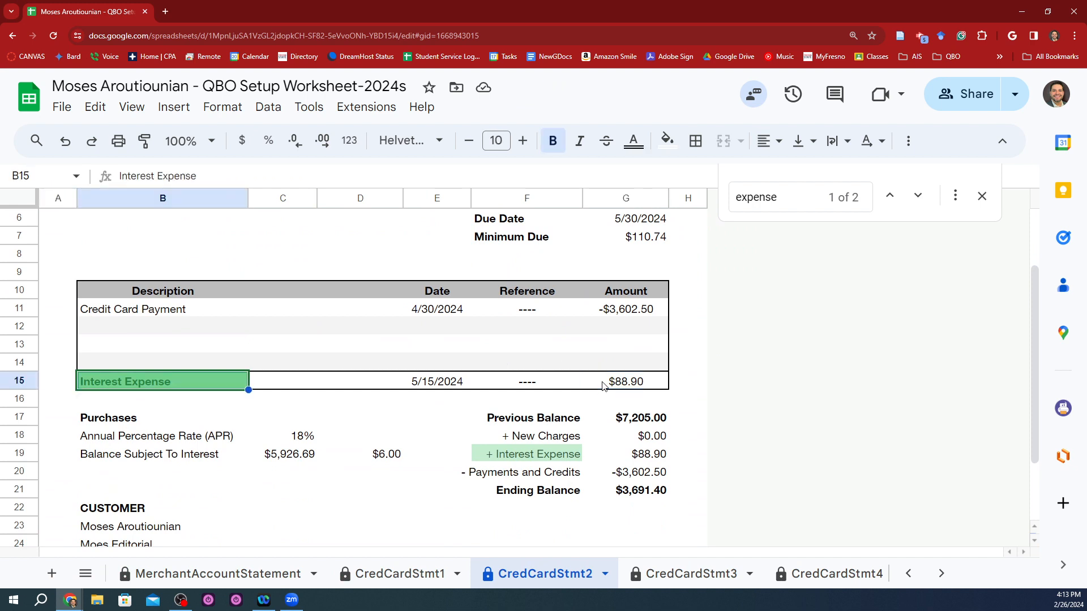
key(Up)
key(Up)
key(Up)
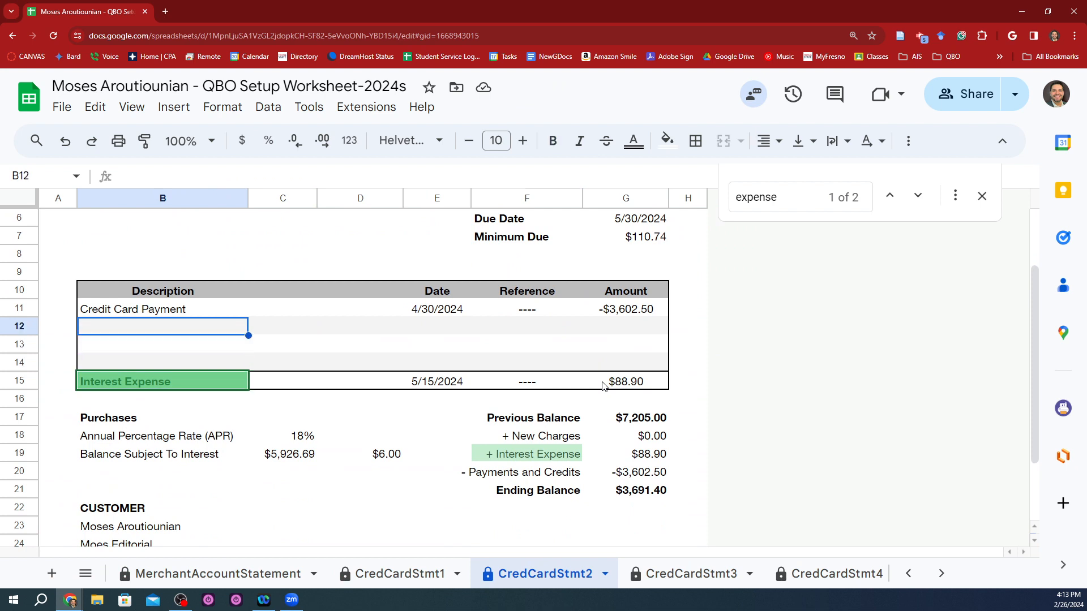
key(Up)
key(Down)
key(Down)
key(Down)
key(Down)
key(Right)
key(Right)
key(Right)
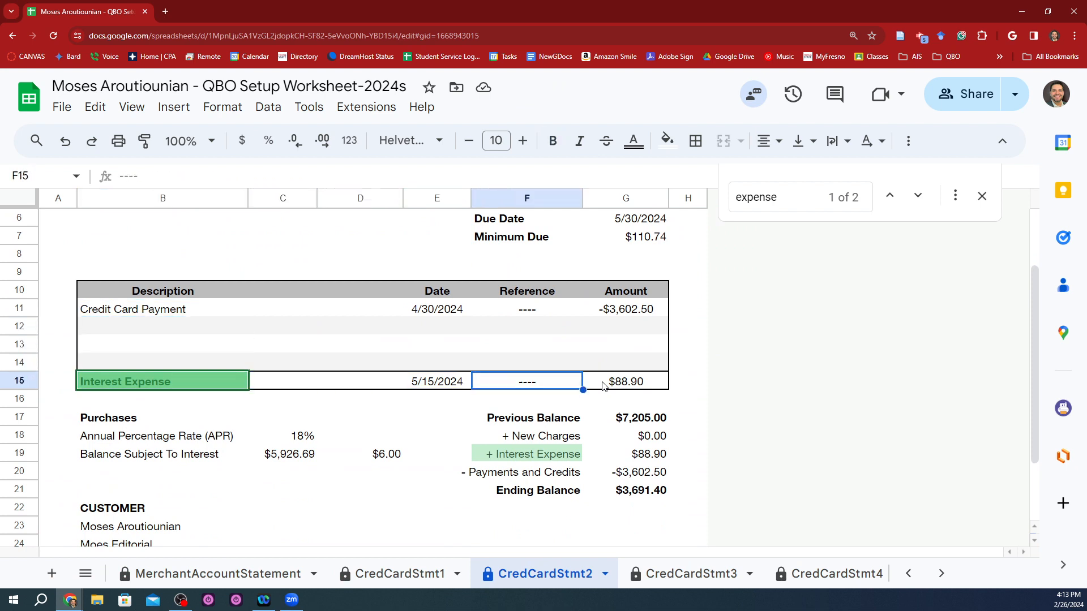
Step: Review the annual percentage rate and balance subject to interest below the Interest Expense line
key(Left)
key(Left)
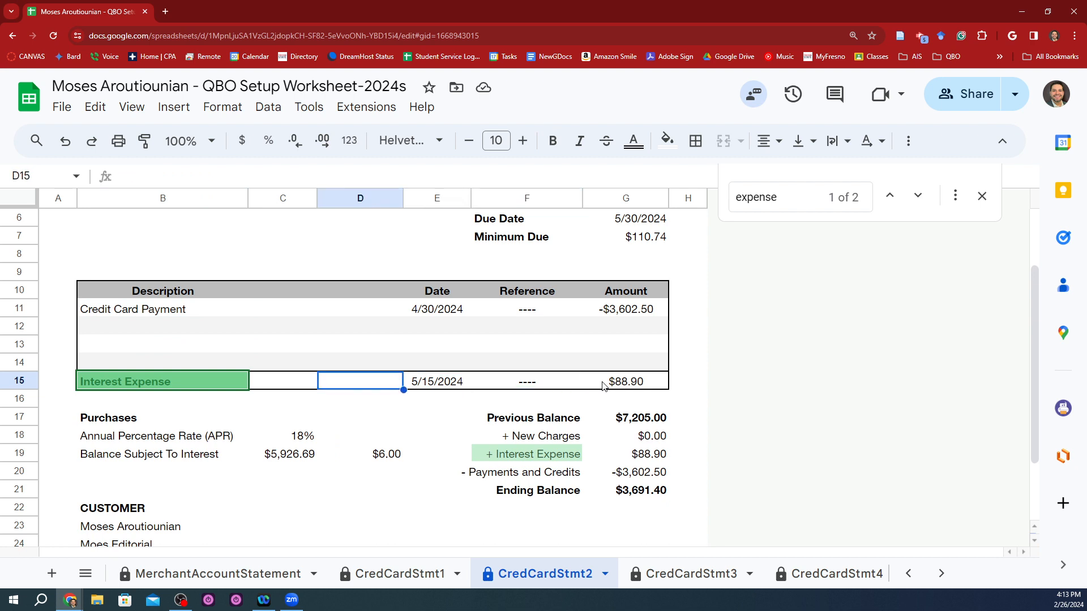
key(Left)
key(Left)
key(Down)
key(Down)
key(Down)
key(Right)
key(Down)
key(Up)
key(Up)
key(Up)
key(Up)
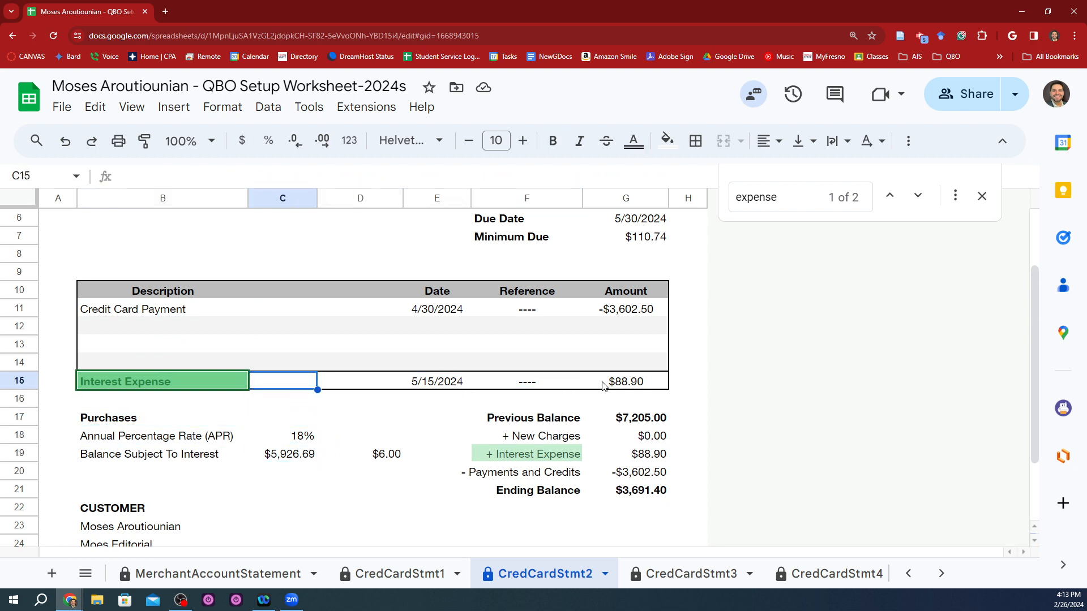
key(Left)
key(Left)
key(Right)
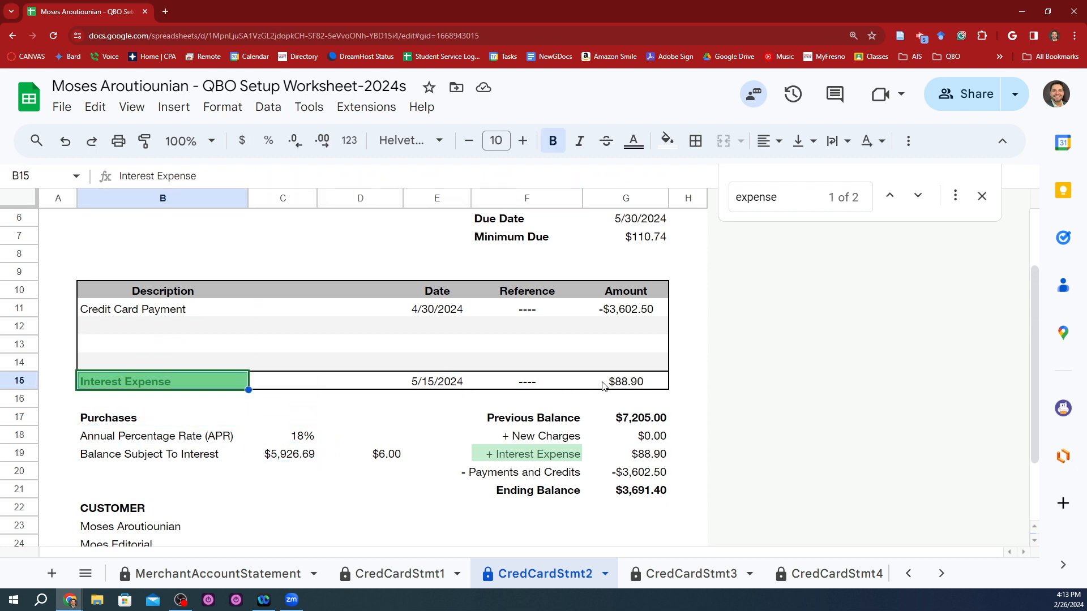
Step: Compare the Interest Expense in the statement's balance summary with the entries in row 19 of the interest calculation
scroll(603, 385, up, 3)
scroll(603, 385, down, 3)
click(641, 453)
key(Left)
key(Left)
key(Left)
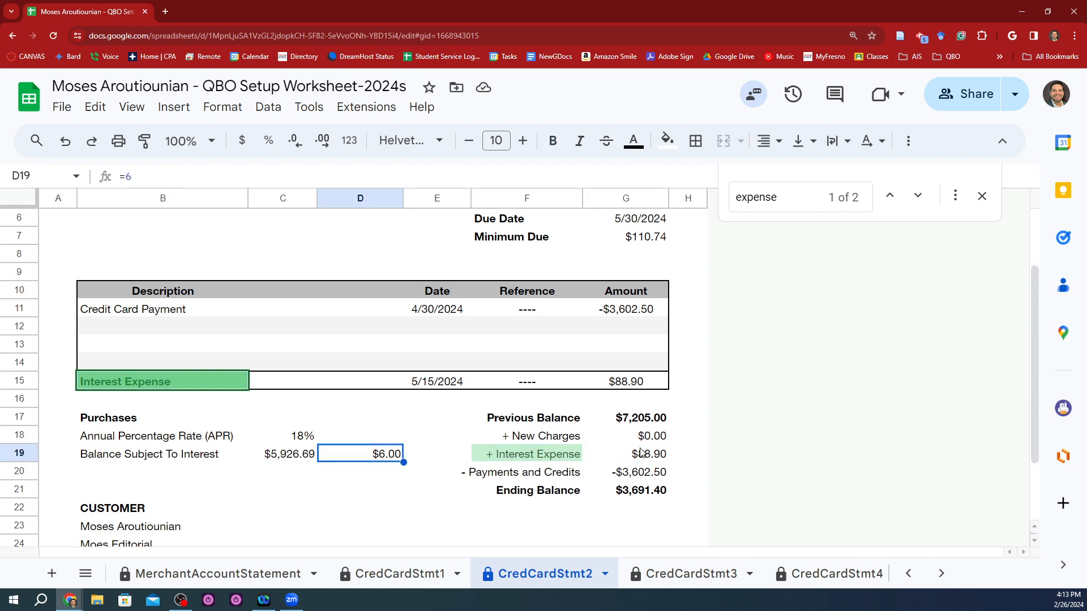
key(Return)
key(Return)
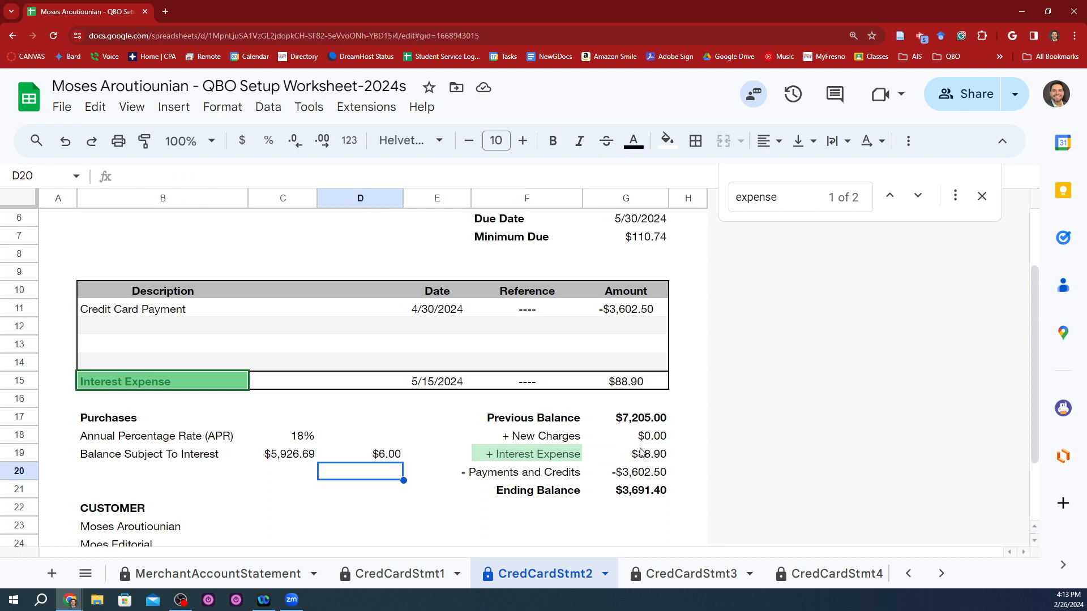
Step: Copy the Interest Expense amount from G15, switch to QuickBooks and start a new expense with Parra's Bank as payee
click(632, 385)
key(ctrl+c)
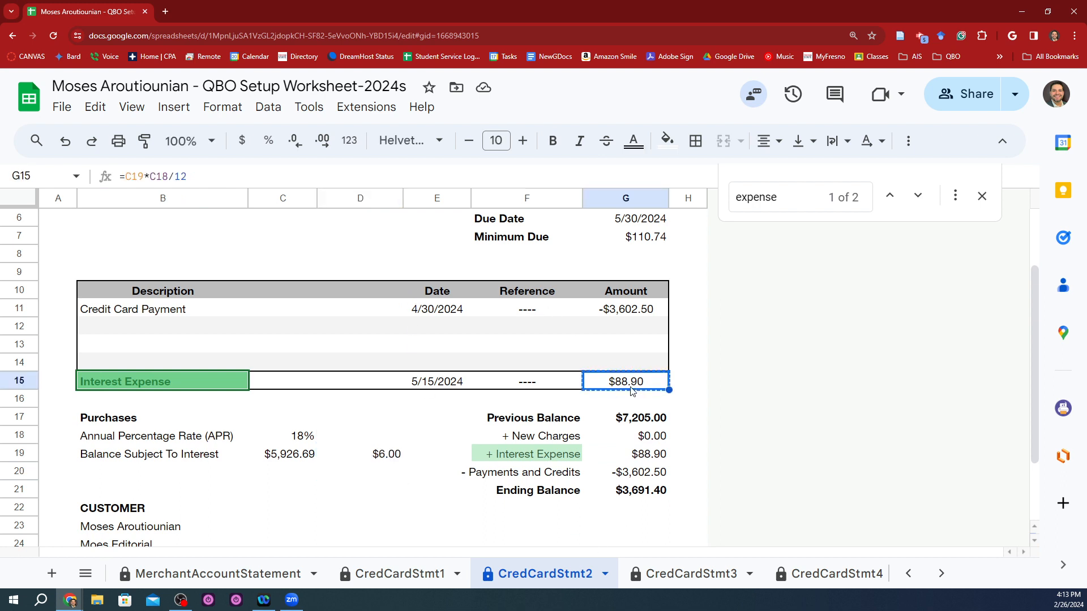
key(alt+Tab)
key(alt+Tab)
key(alt+Tab)
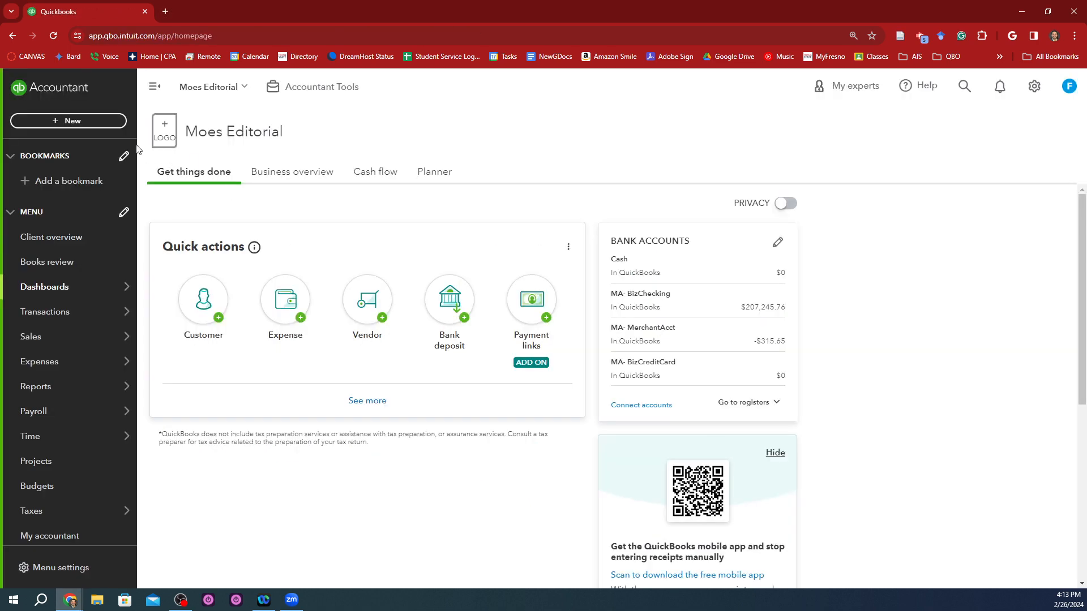
click(68, 120)
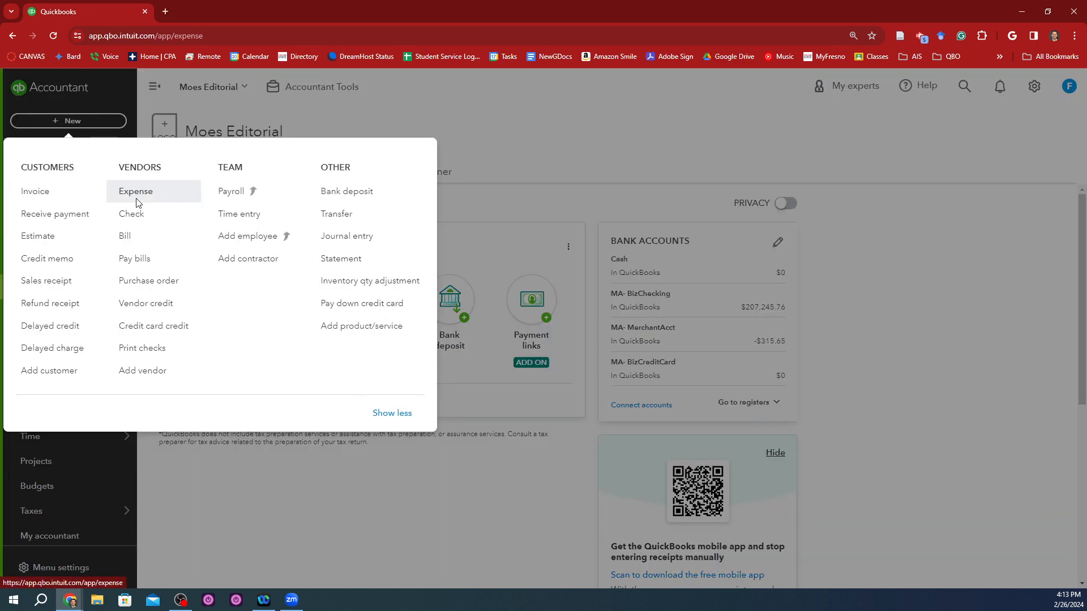
click(136, 192)
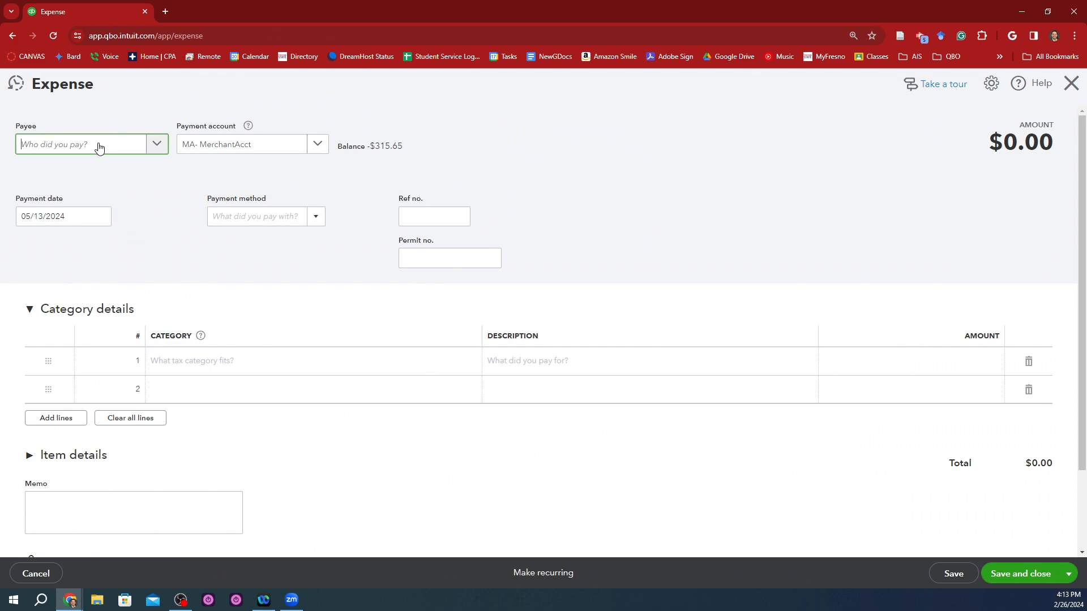
text(Pa)
click(39, 196)
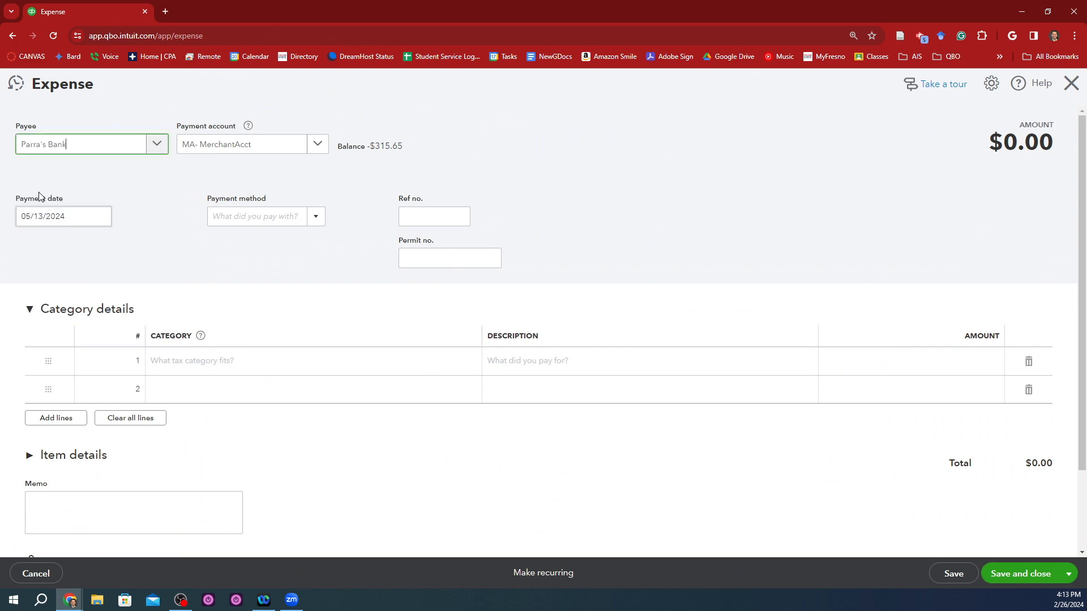
Step: Check the statement's account name and set the expense's payment account to MA- BizCreditCard
click(220, 154)
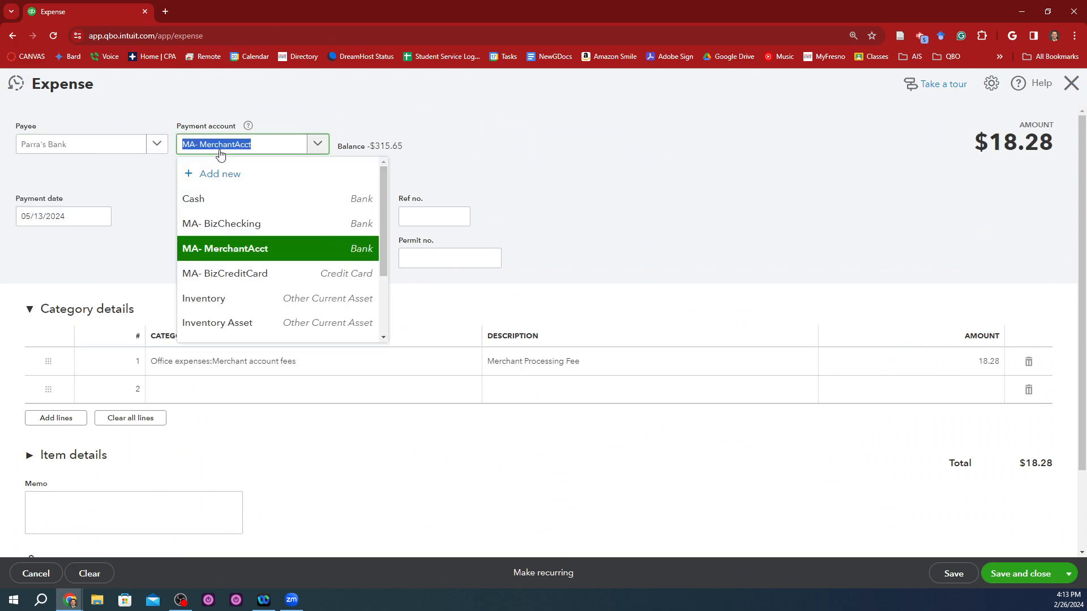
key(alt+Tab)
scroll(464, 379, up, 2)
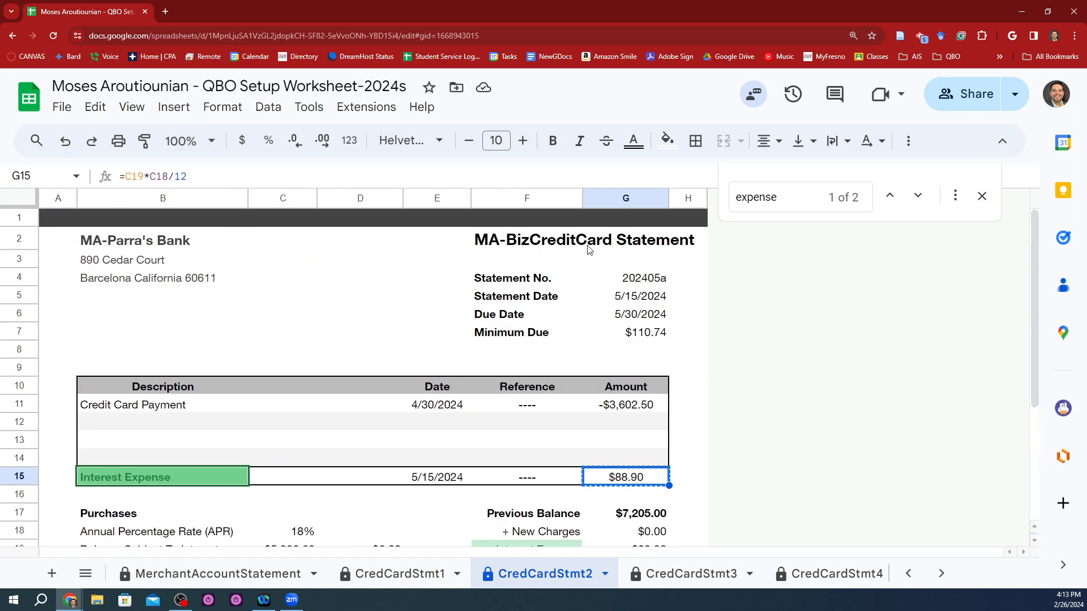
scroll(224, 427, down, 1)
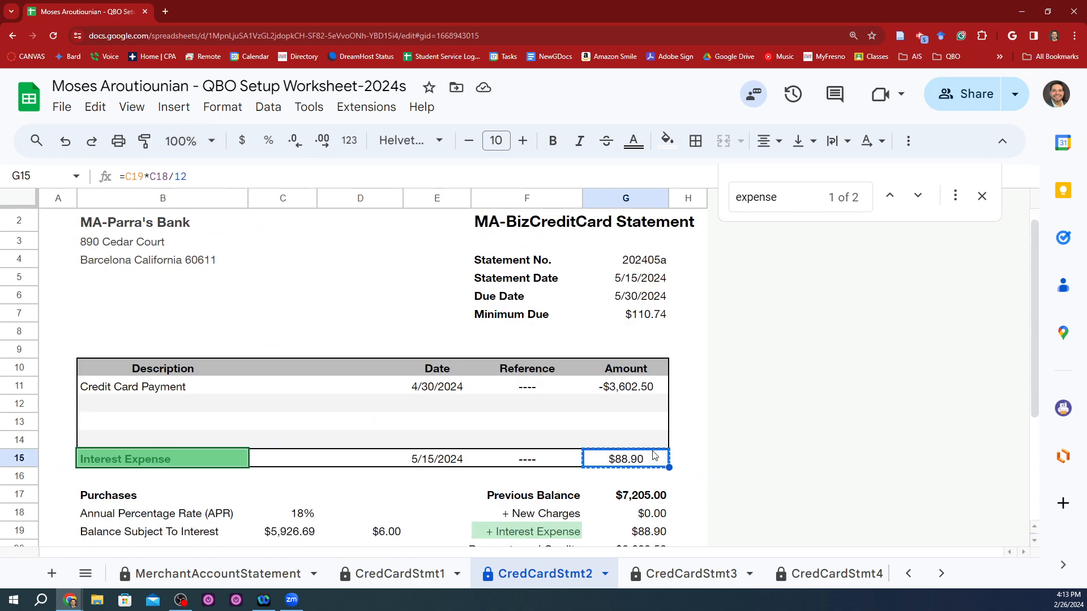
key(alt+Tab)
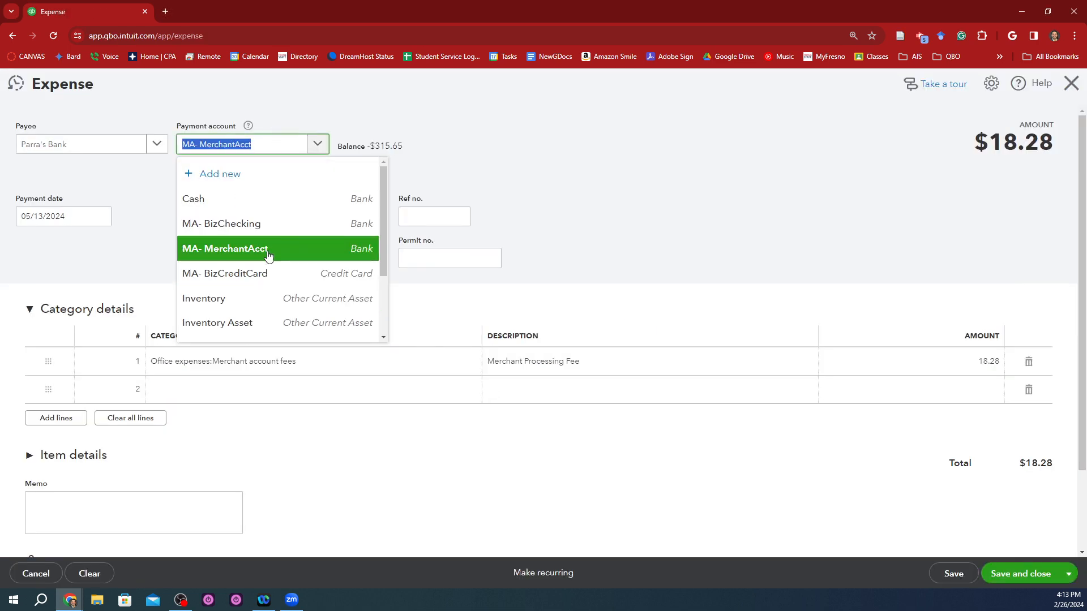
click(267, 275)
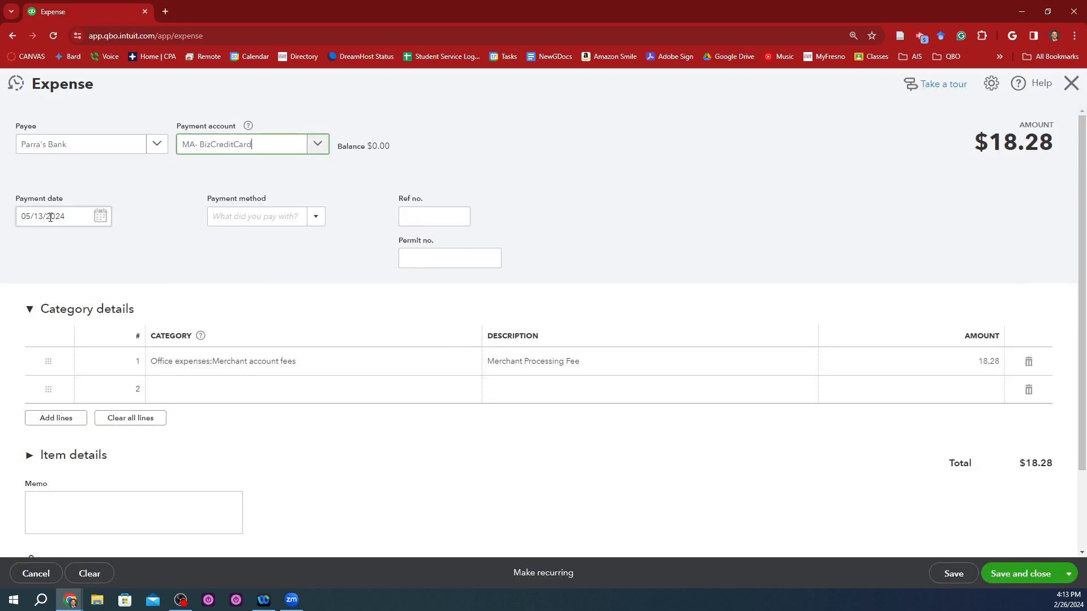
Step: Copy the Interest Expense date from cell E15 of the statement into the payment date, making it 05/15/2024
key(alt+Tab)
key(Left)
key(Left)
key(ctrl+c)
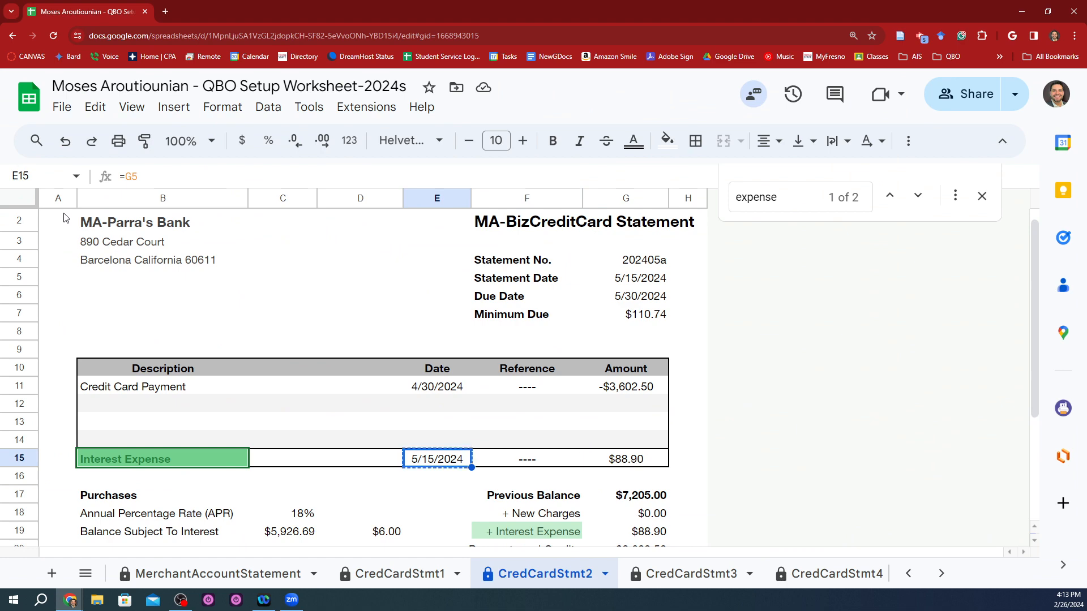
key(alt+Tab)
key(ctrl+v)
key(Tab)
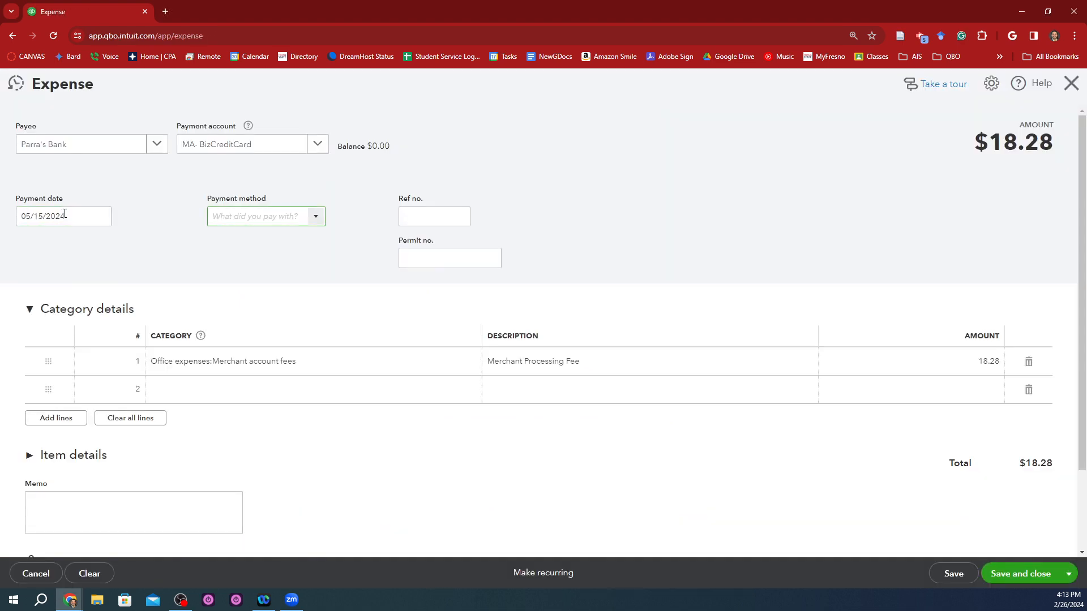
Step: Add Charge as a new payment method and use it for the expense
key(alt+Tab)
key(alt+Tab)
text(EFT)
key(ctrl+a)
text(C)
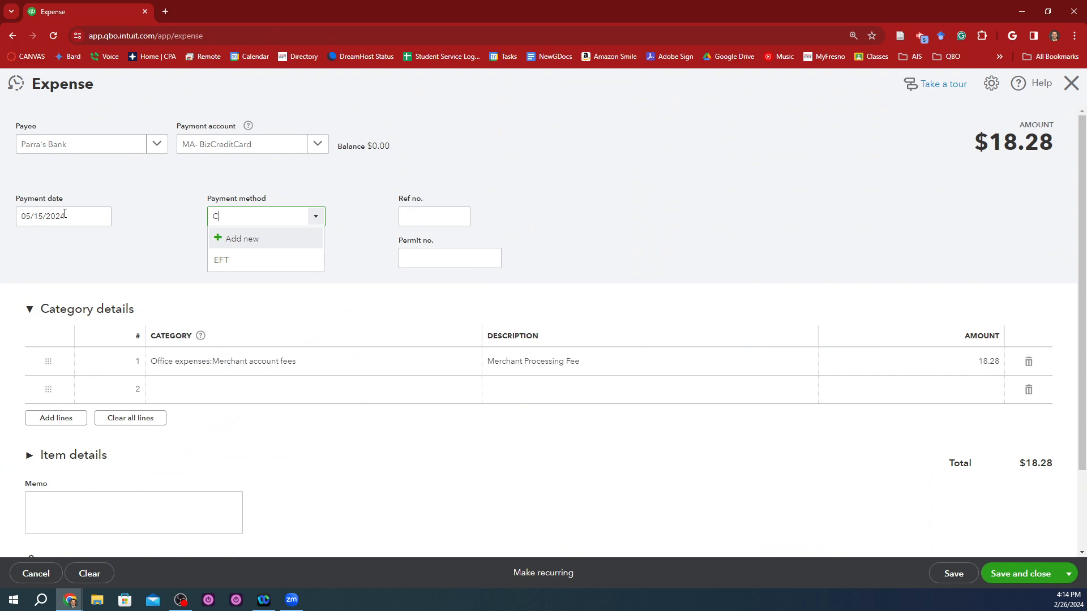
text(harge)
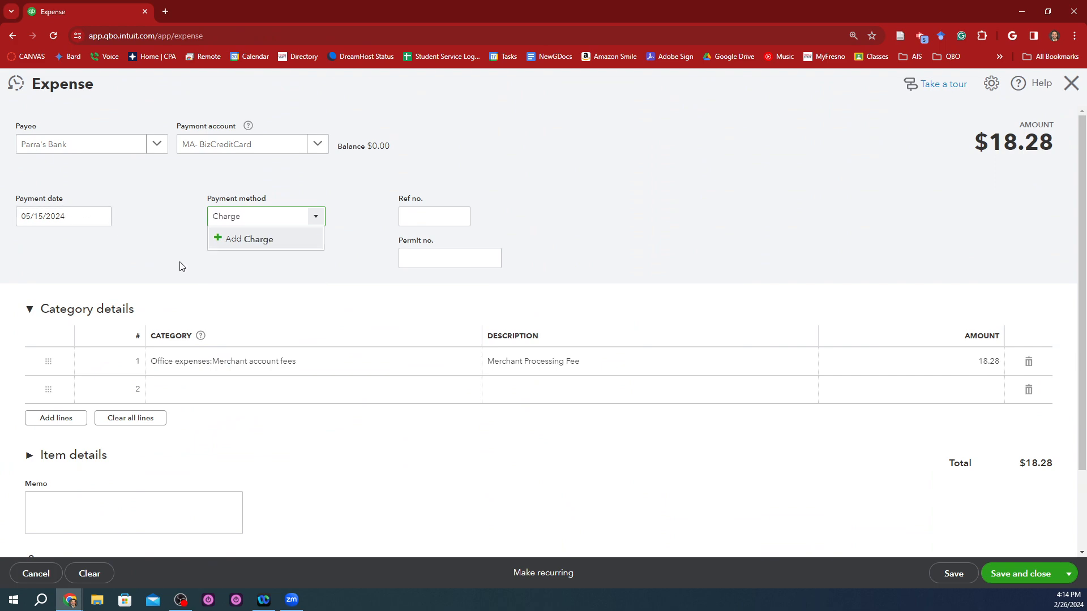
click(256, 241)
click(371, 347)
Step: Copy the statement number 202405a from cell G4 of the worksheet into the expense's Ref no
key(alt+Tab)
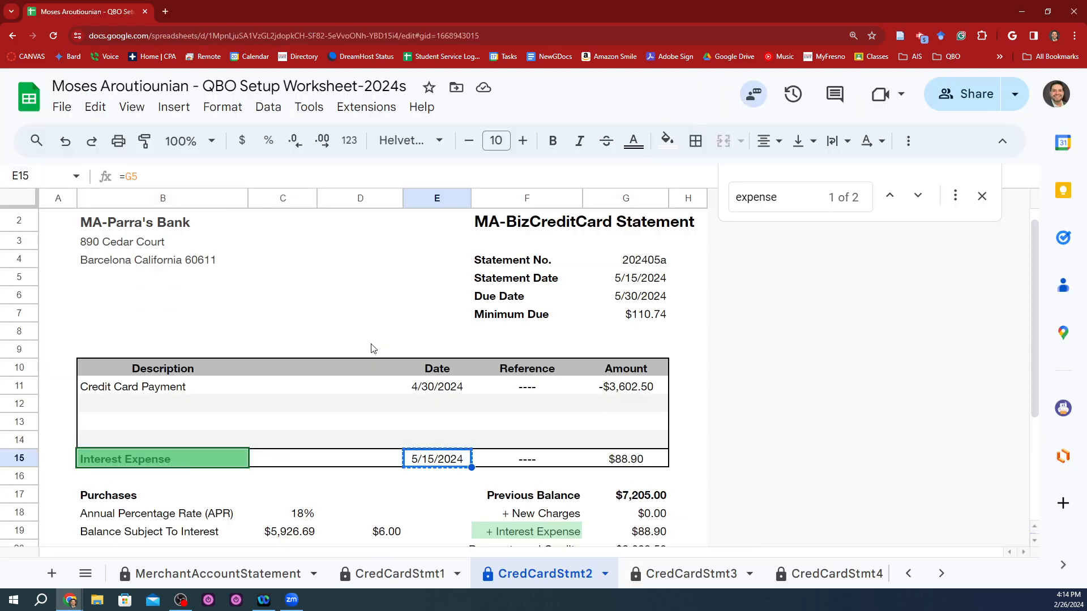
key(Left)
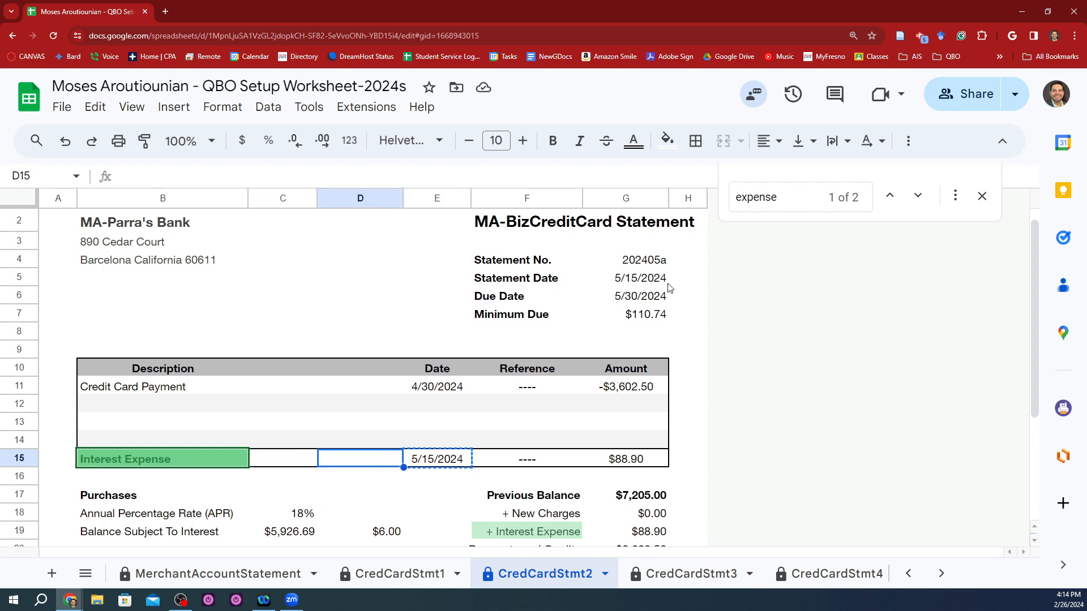
click(664, 264)
key(ctrl+c)
key(alt+Tab)
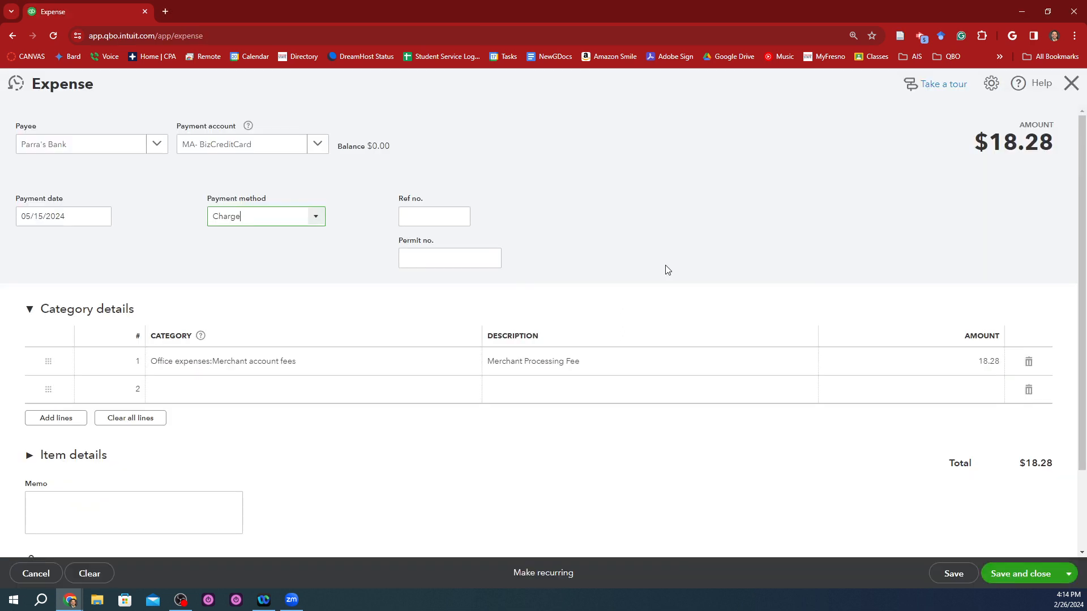
click(427, 216)
key(ctrl+v)
click(526, 215)
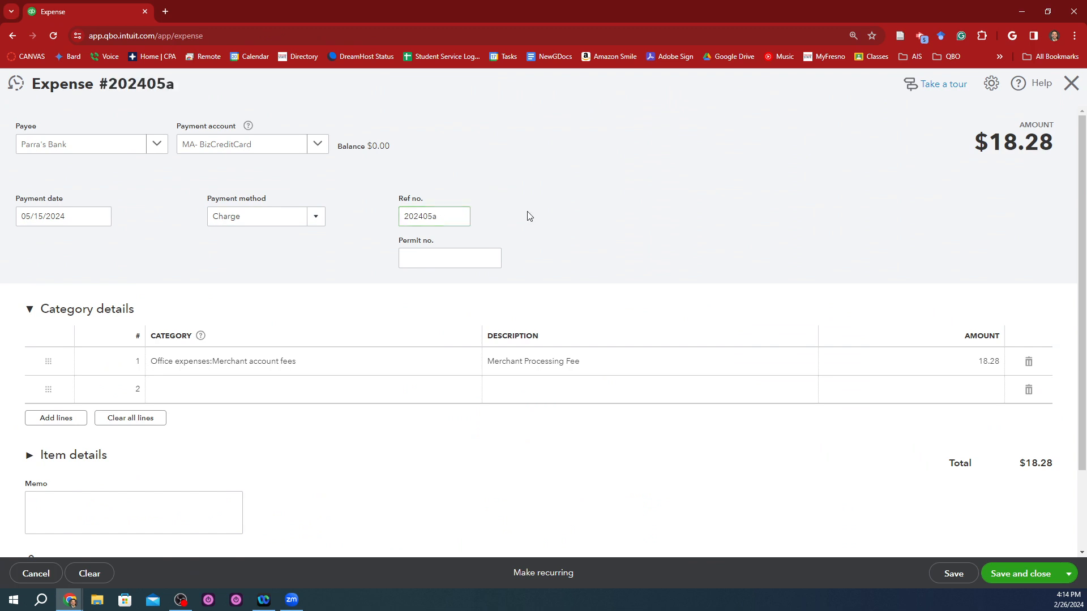
Step: Check the expense account names on the worksheet's Check Figures sheet and set the first line's category to Interest paid
click(335, 361)
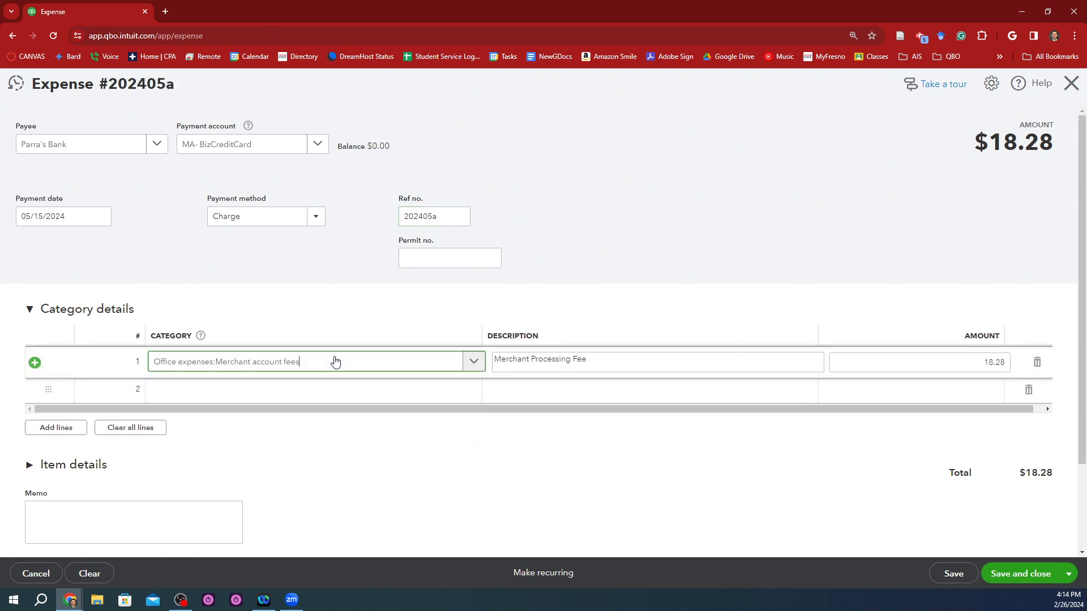
key(ctrl+a)
text(in)
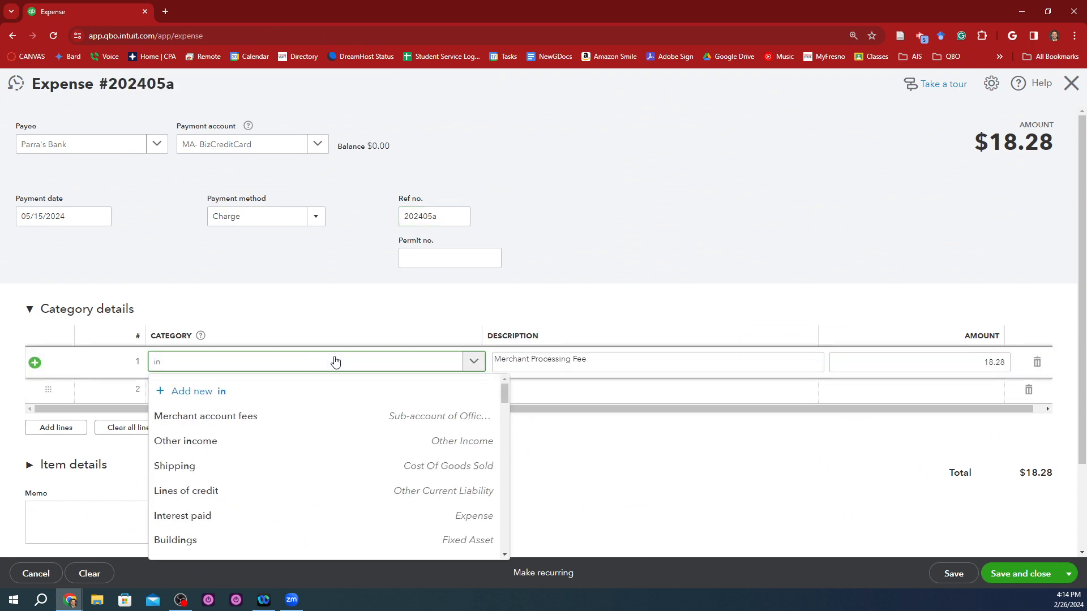
text(tere)
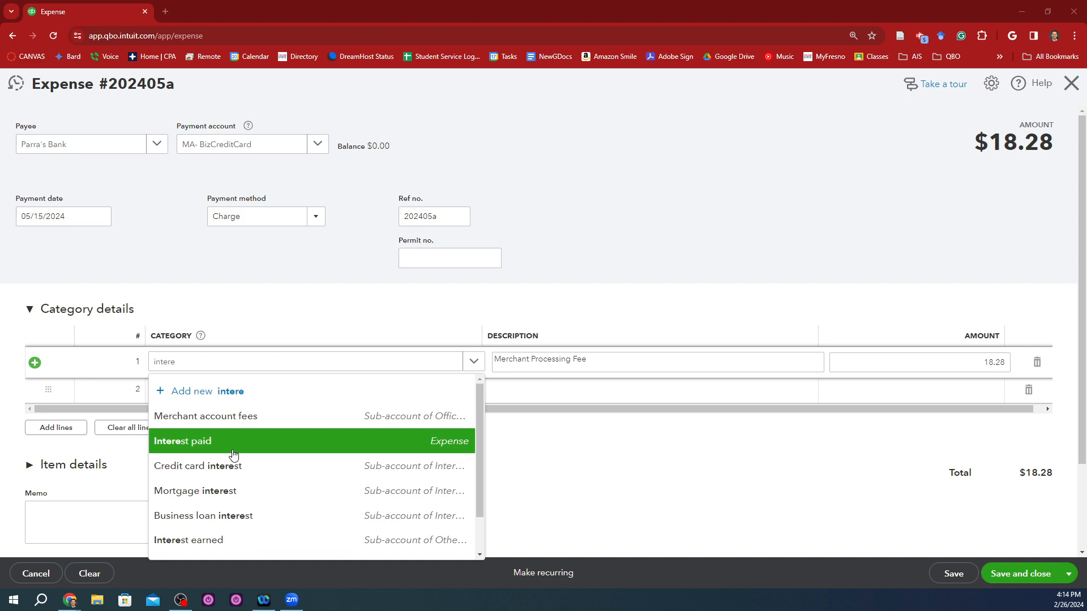
key(alt+Tab)
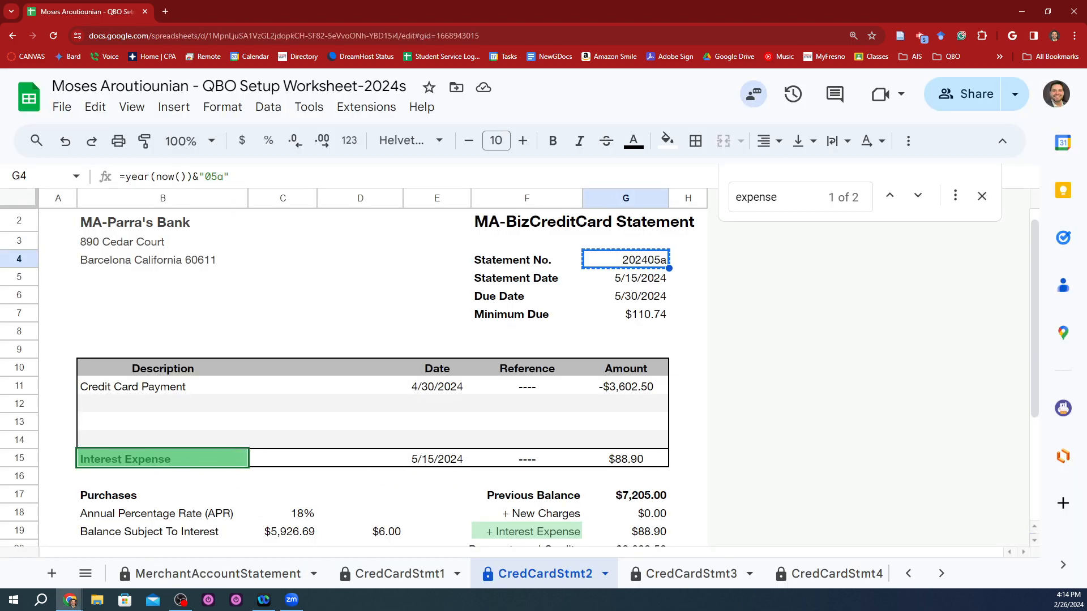
click(908, 573)
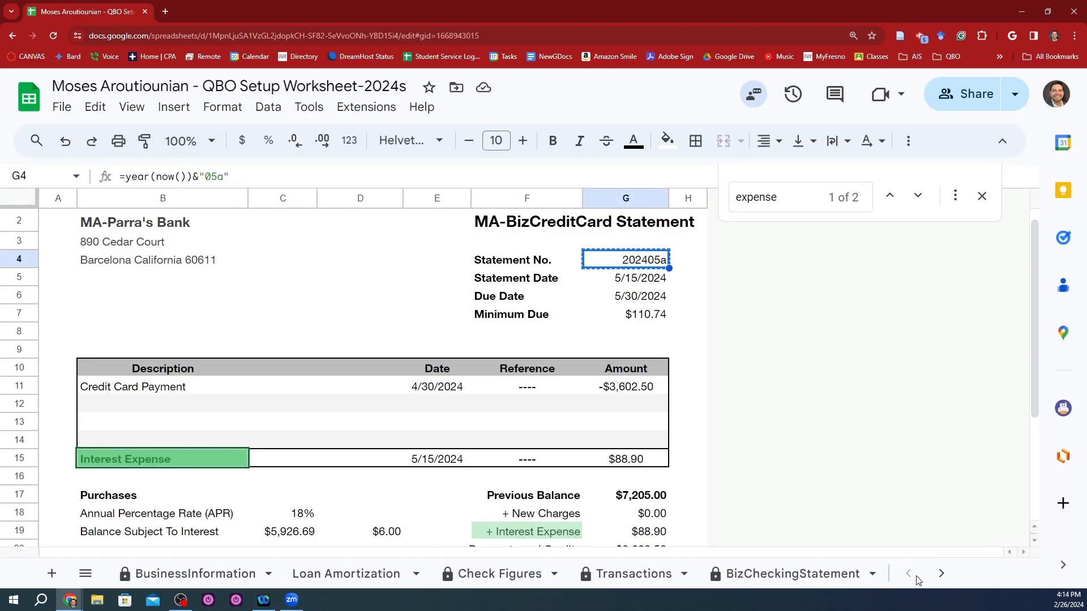
click(487, 578)
scroll(181, 426, down, 2)
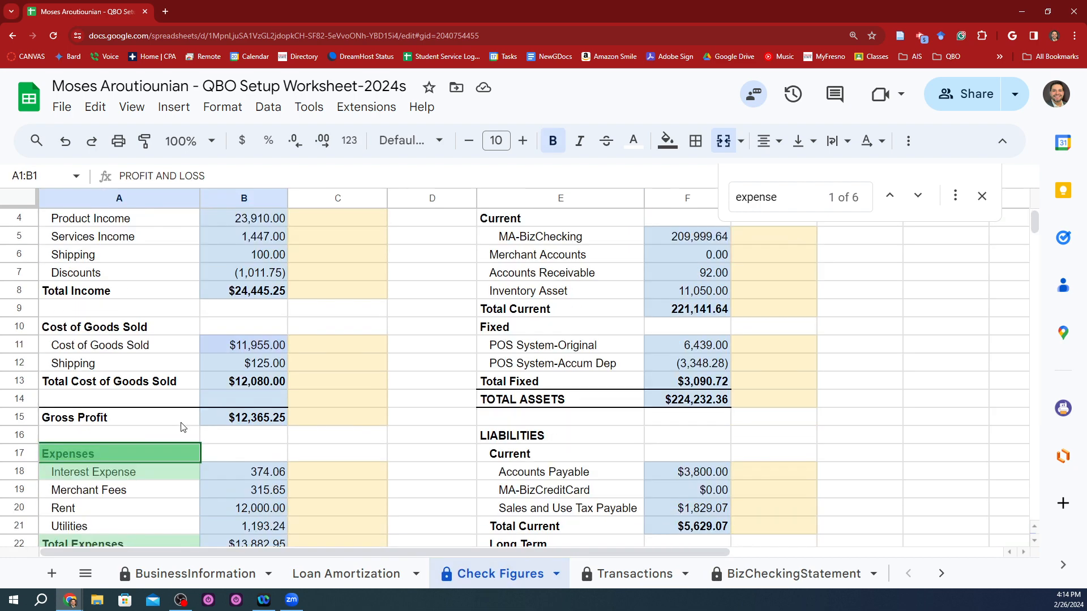
click(305, 439)
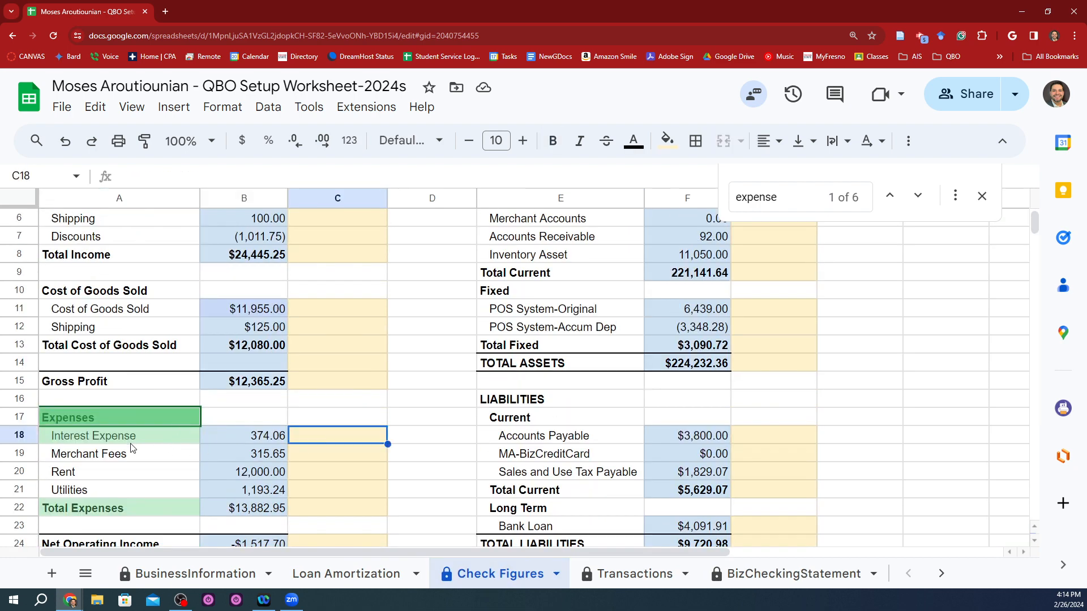
key(alt+Tab)
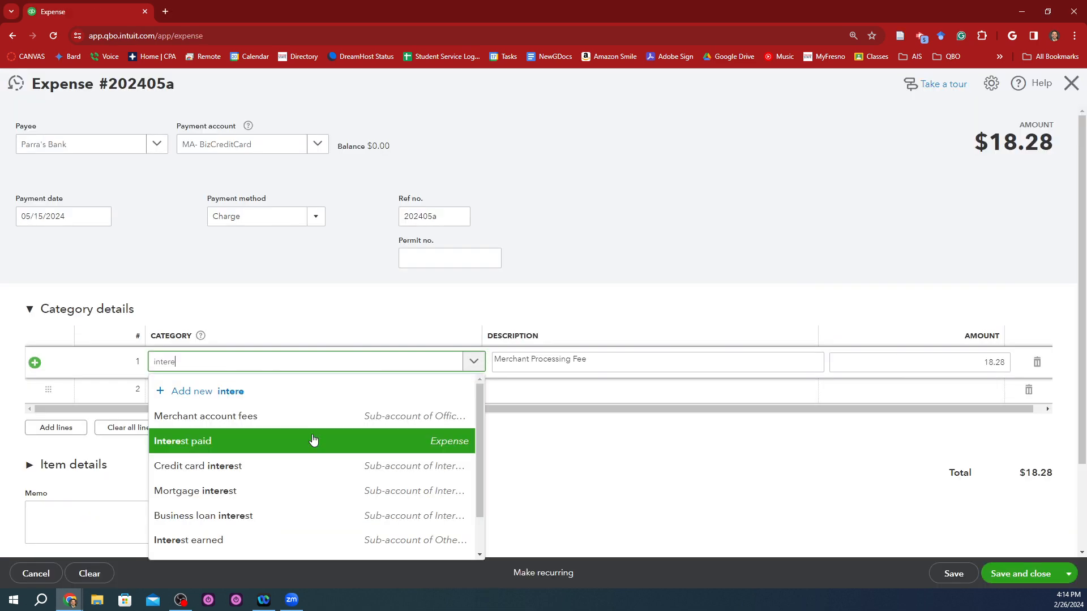
click(315, 440)
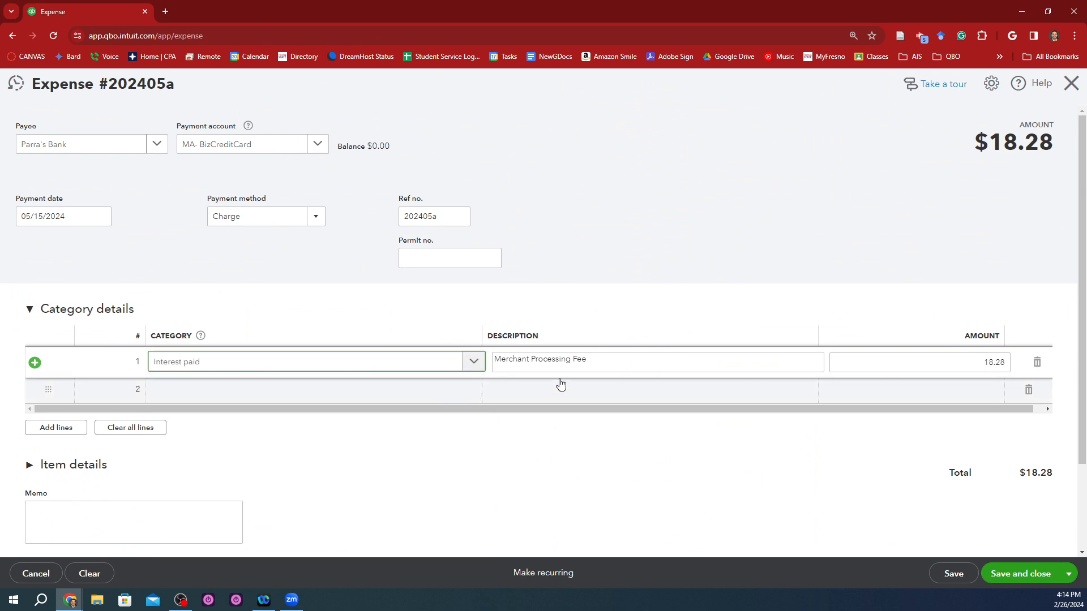
Step: Replace the first line's description with Credit Card Interest May 2024
click(622, 364)
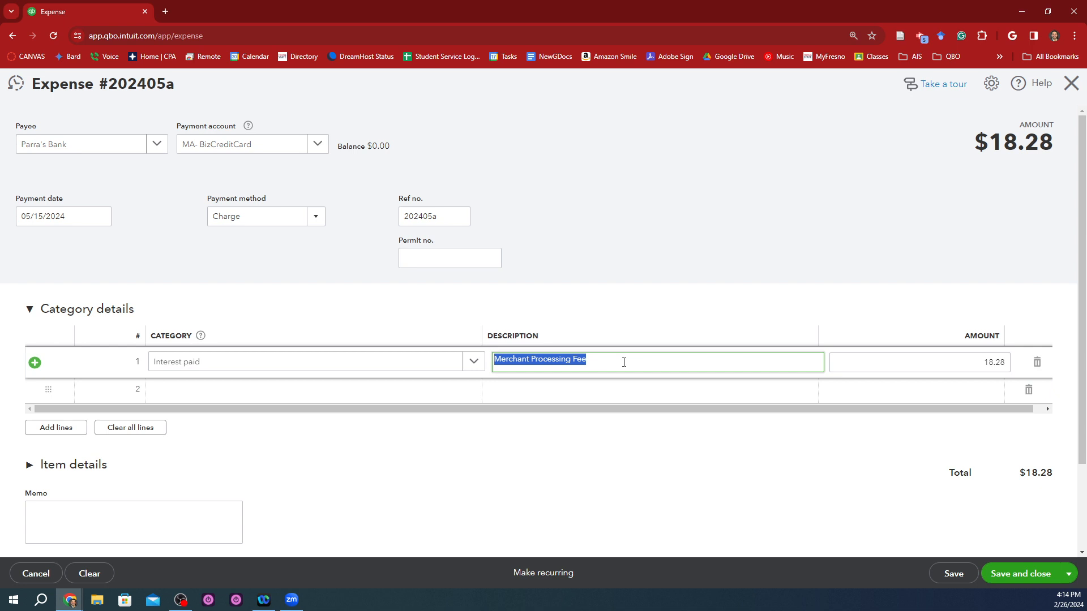
key(BackSpace)
text(Credit Card Interest May 2024)
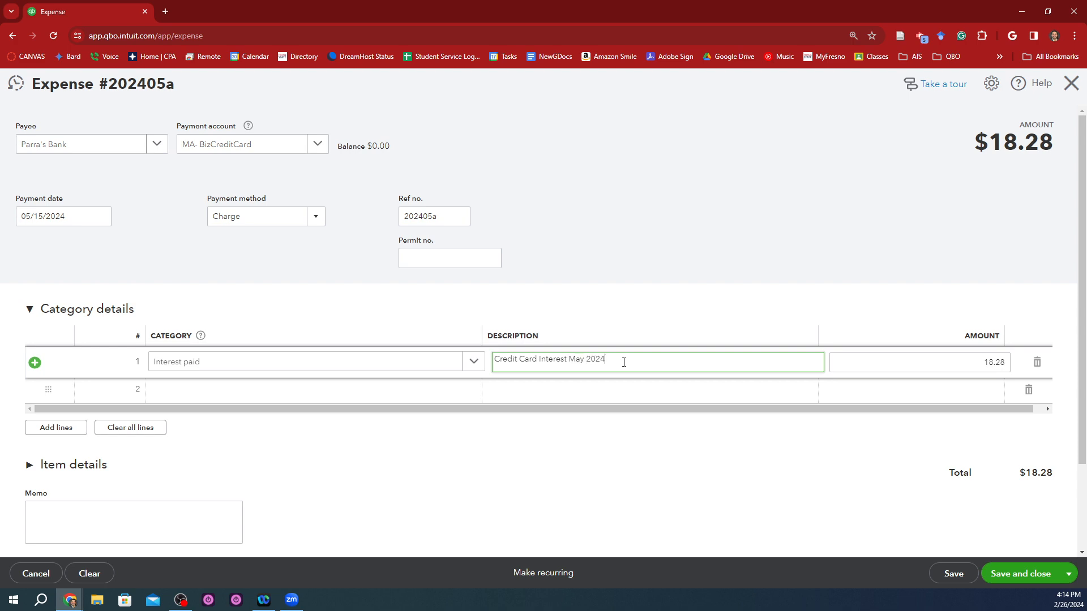
key(Tab)
Step: Copy the Interest Expense amount from cell G15 of CredCardStmt2 into the line's amount, making it 88.90, and save and close the expense
key(alt+Tab)
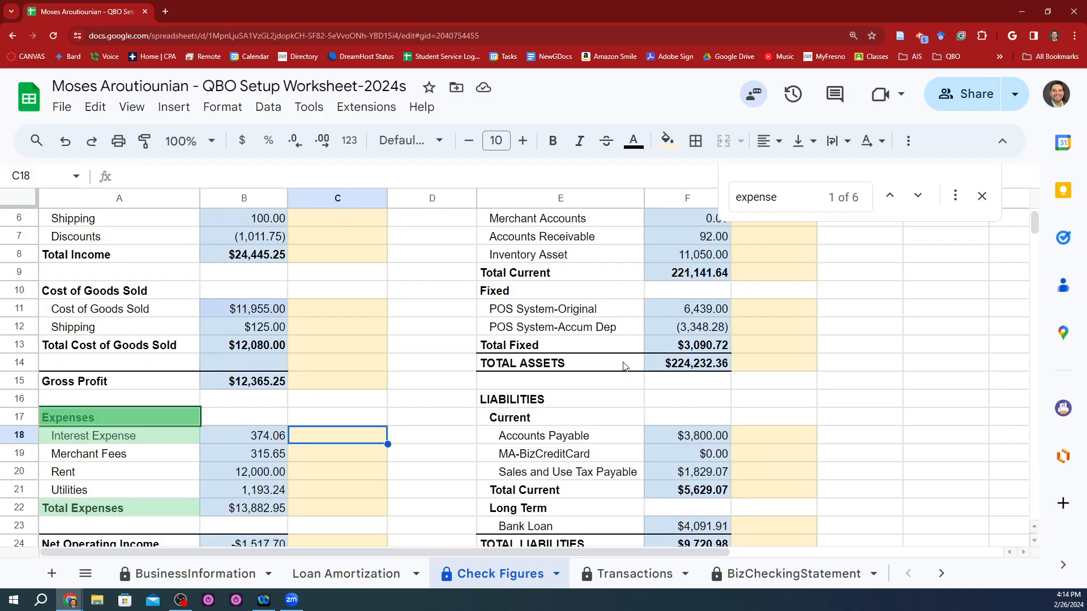
key(alt+Tab)
key(alt+Tab)
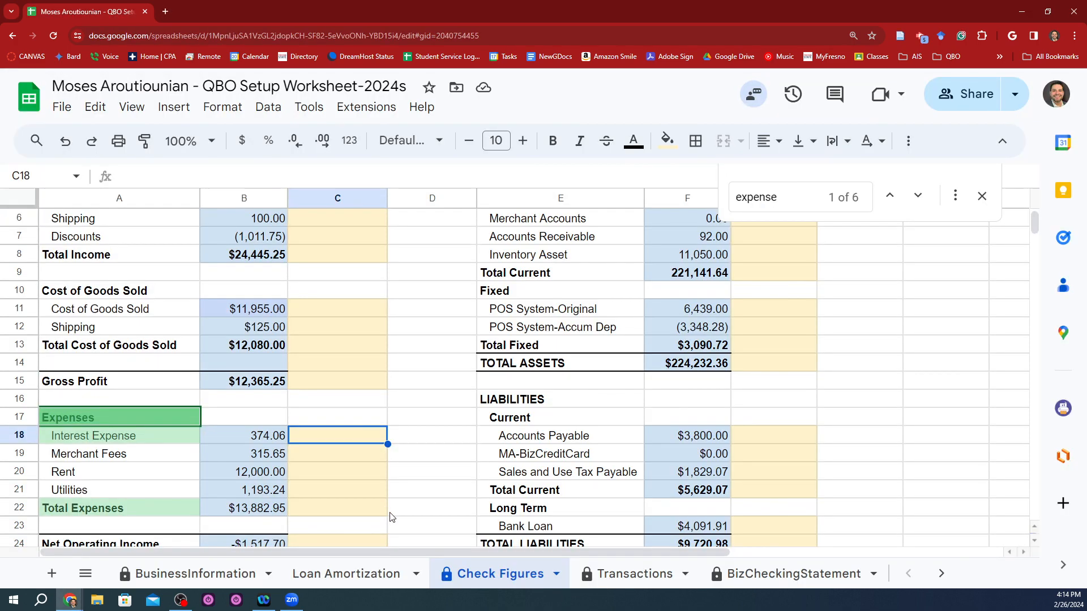
click(770, 573)
click(770, 573)
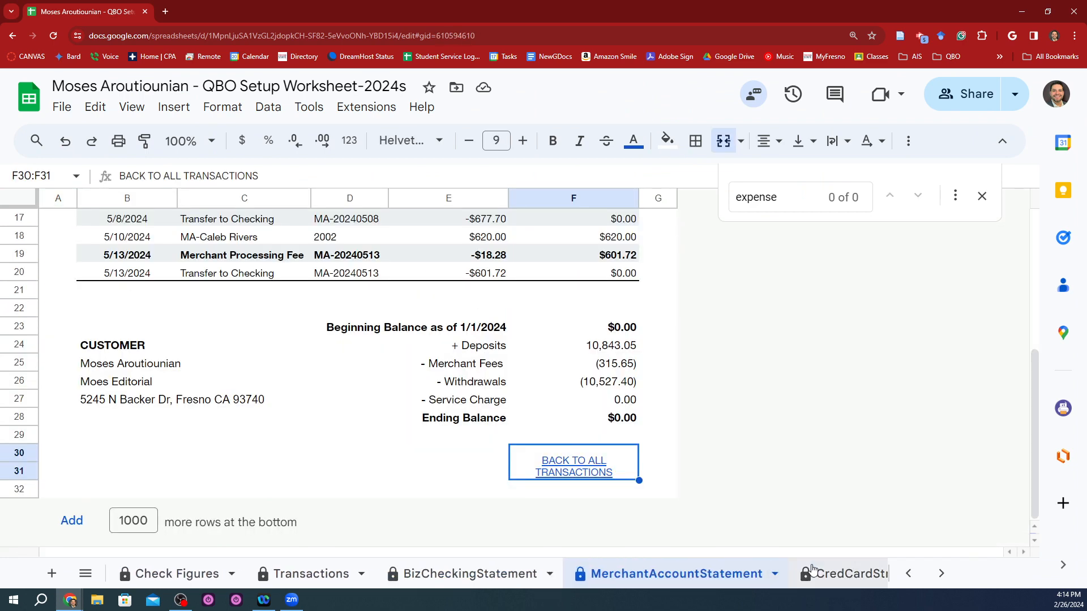
click(821, 573)
click(819, 573)
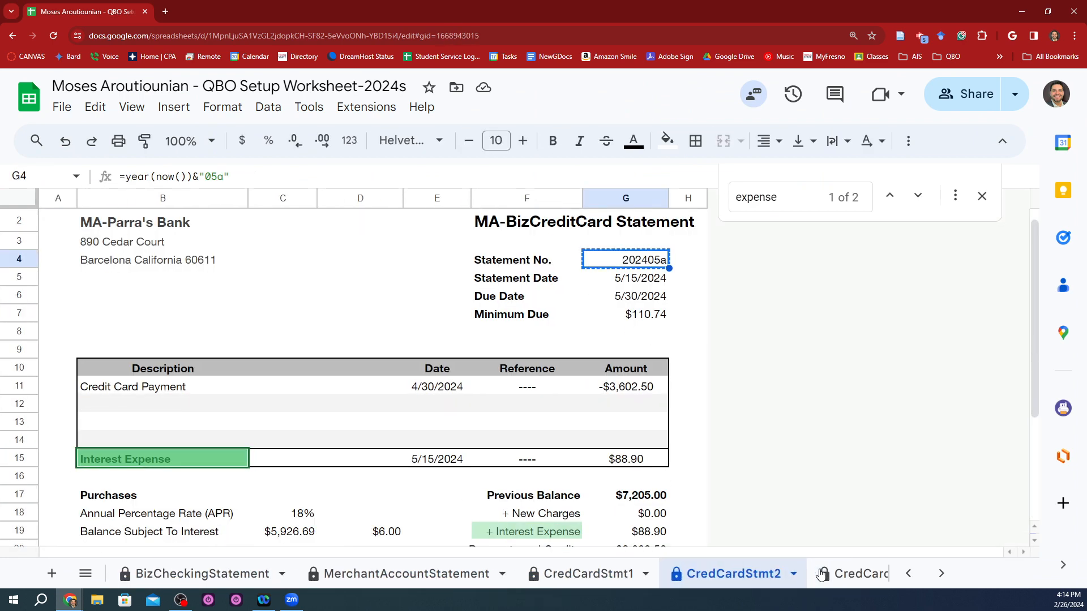
click(601, 463)
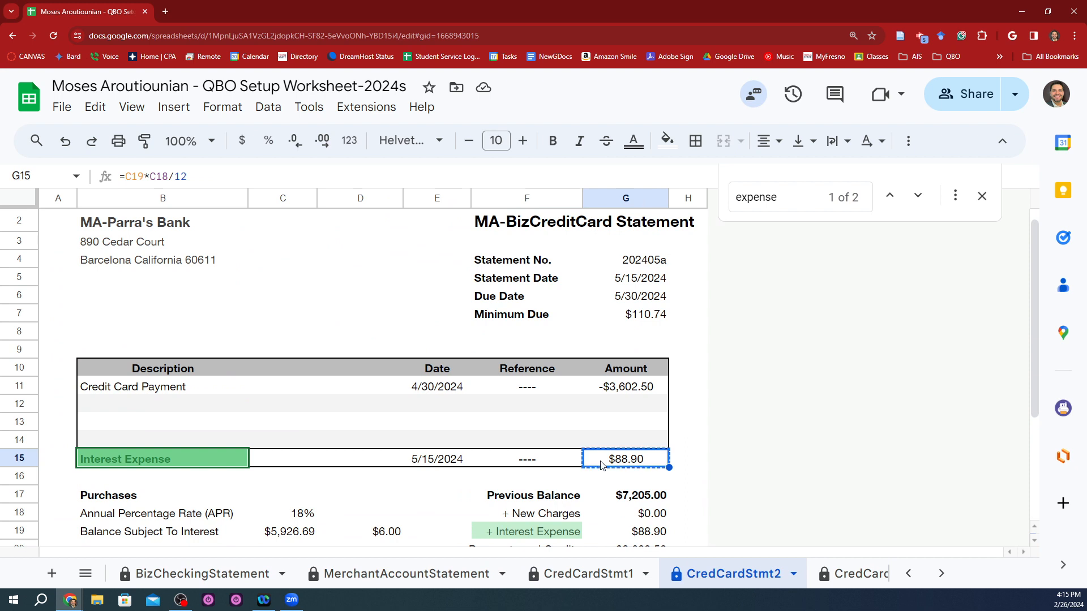
key(alt+Tab)
text(88.90)
key(Tab)
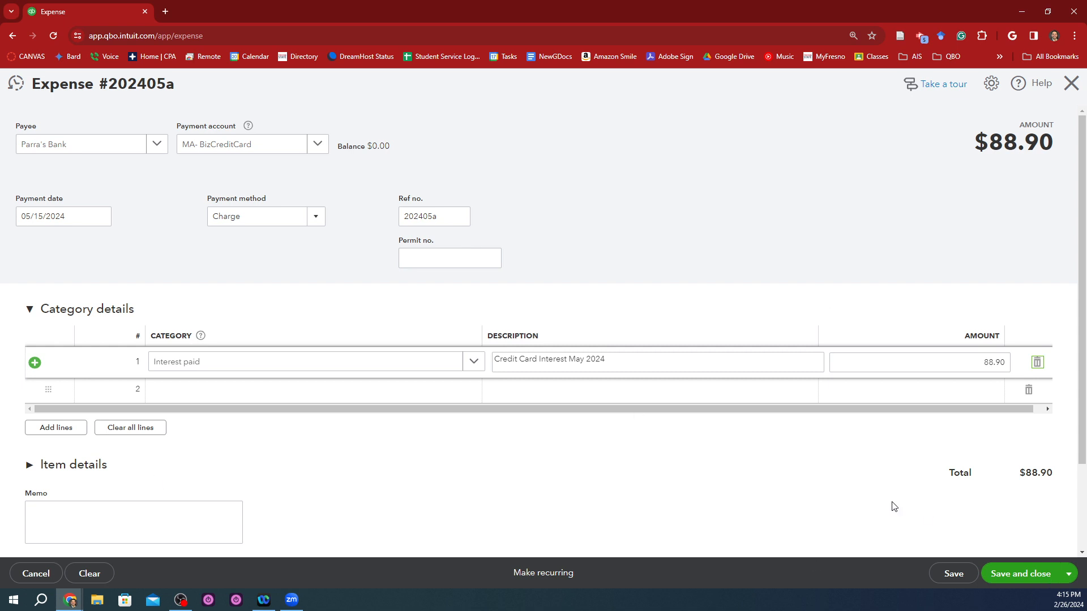
scroll(894, 507, down, 3)
click(1015, 573)
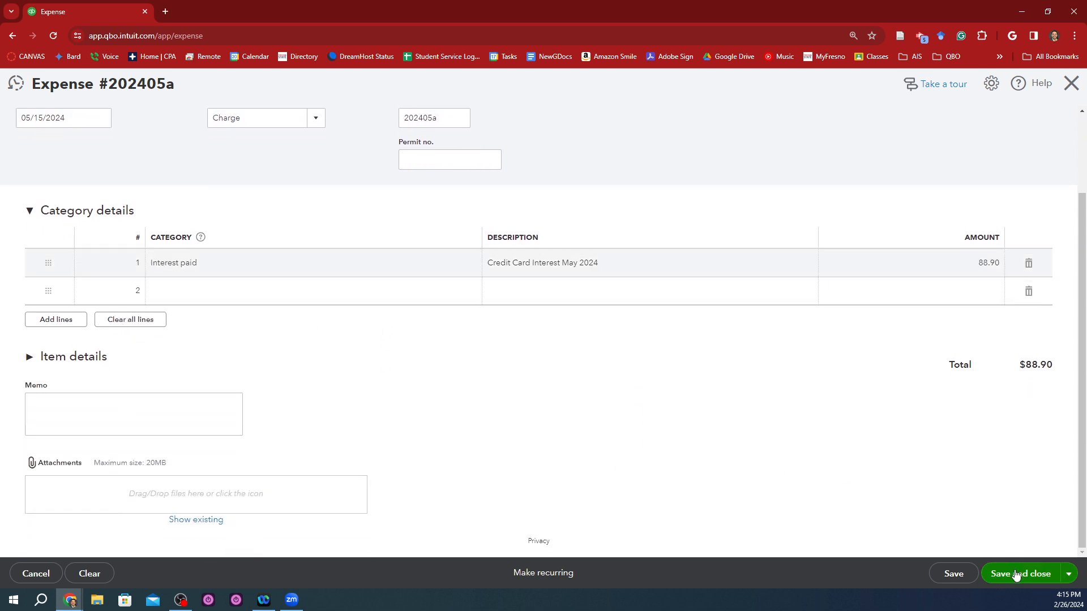